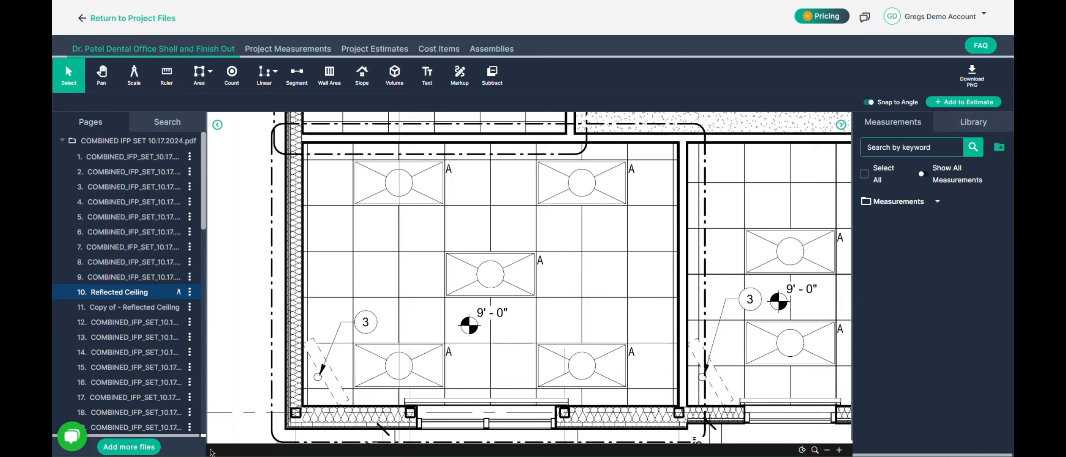
Step: Create a two-point area measurement with purple stroke and fill covering the large room's ceiling from its upper-left to lower-right inside corner
{"action": "left_click", "coordinate": [199, 78]}
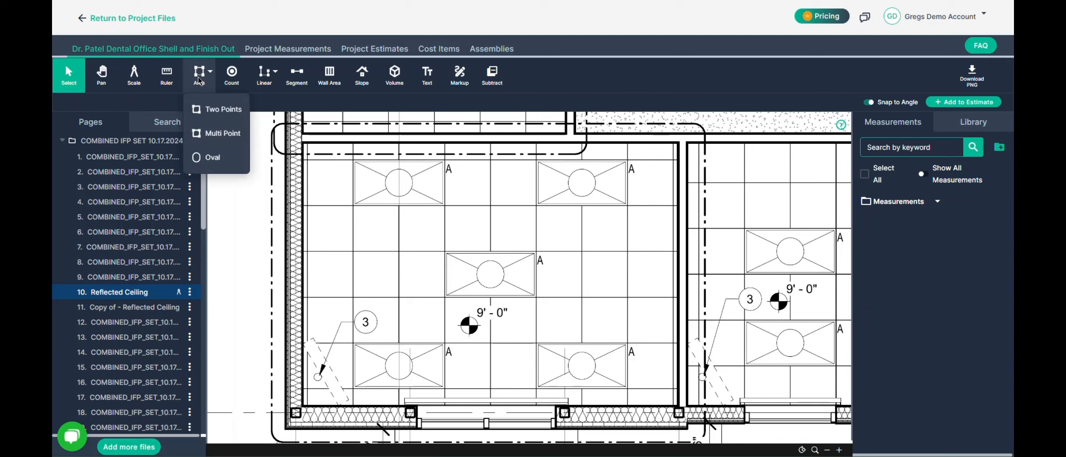
{"action": "left_click", "coordinate": [217, 110]}
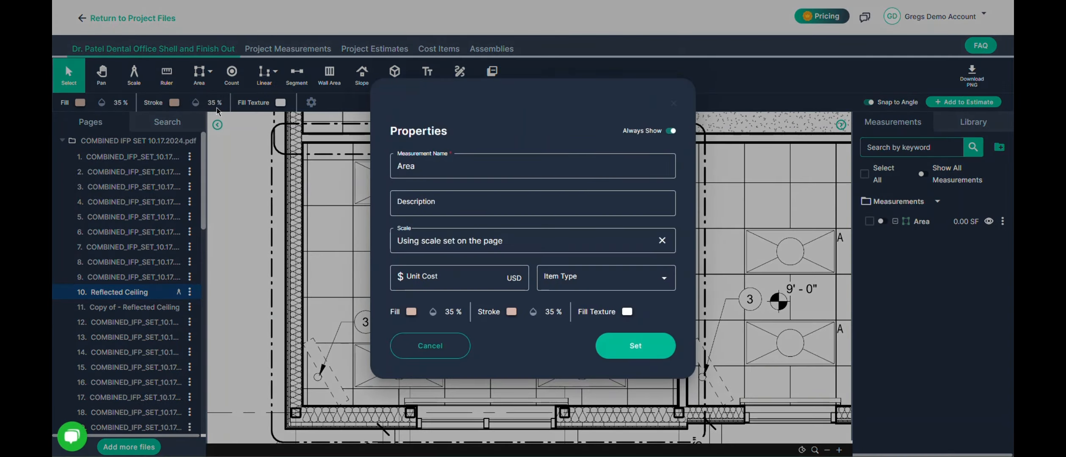
{"action": "left_click", "coordinate": [511, 312]}
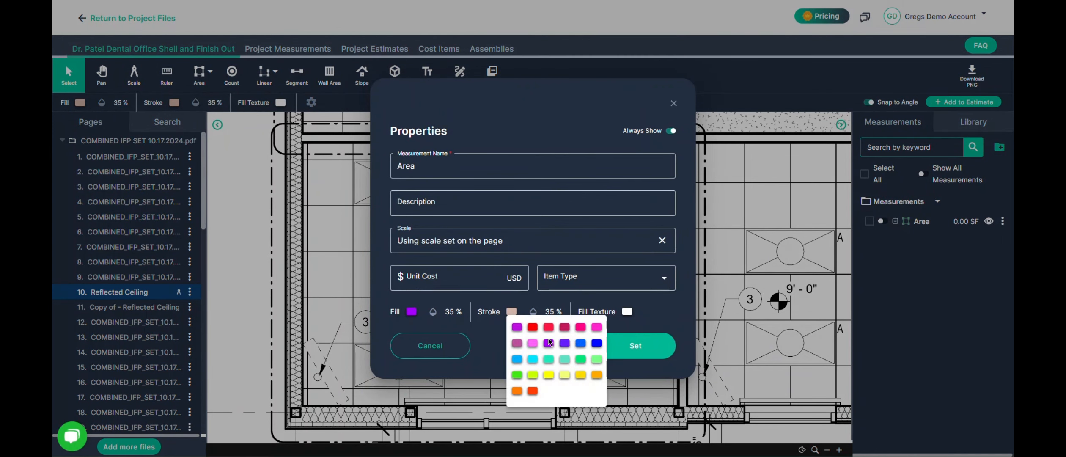
{"action": "left_click", "coordinate": [548, 342]}
{"action": "left_click", "coordinate": [622, 346]}
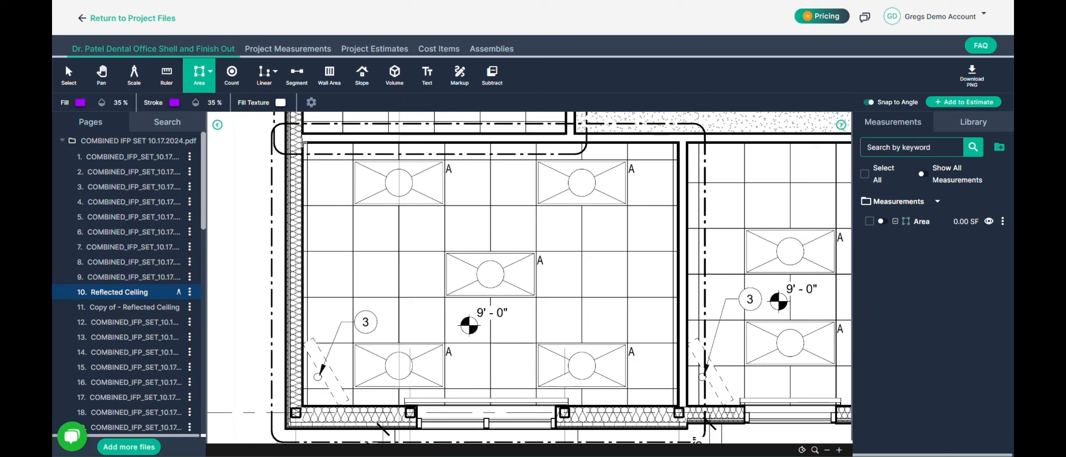
{"action": "left_click", "coordinate": [302, 143]}
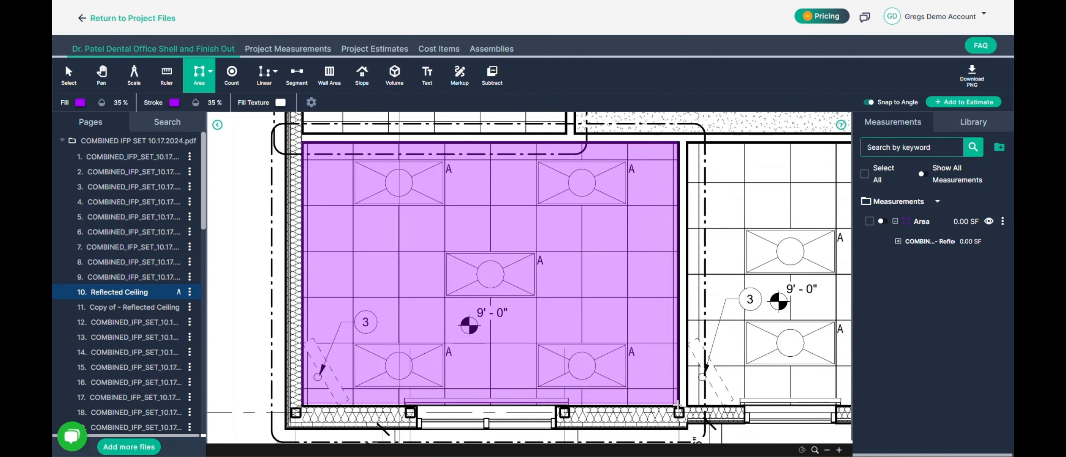
{"action": "left_click", "coordinate": [678, 403]}
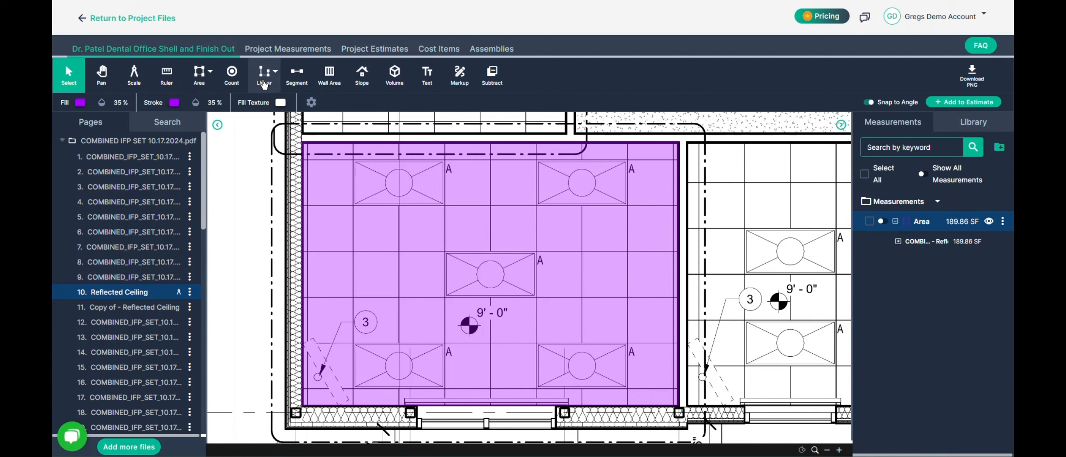
Step: Create a straight linear measurement named Length along the room's upper wall, spanning from one side wall to the other
{"action": "left_click", "coordinate": [263, 83]}
{"action": "left_click", "coordinate": [276, 116]}
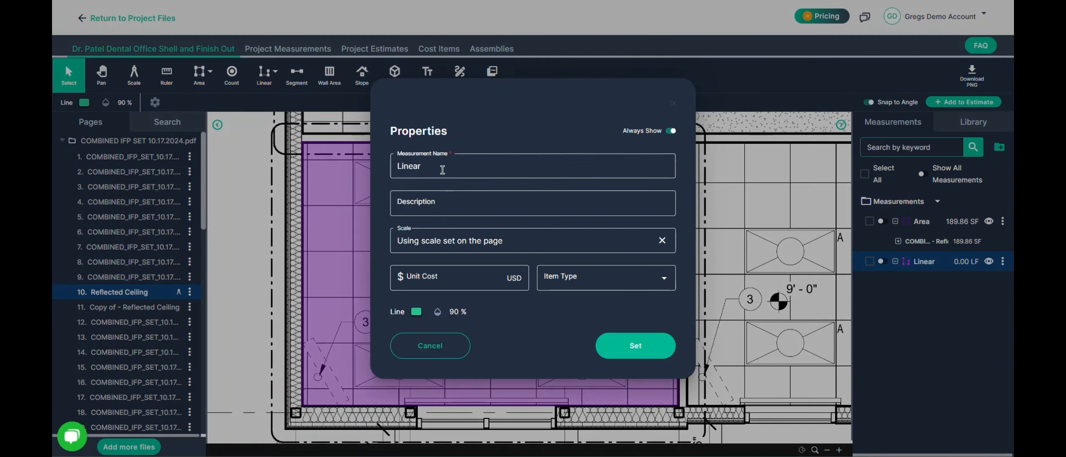
{"action": "left_click_drag", "start_coordinate": [442, 170], "coordinate": [379, 164]}
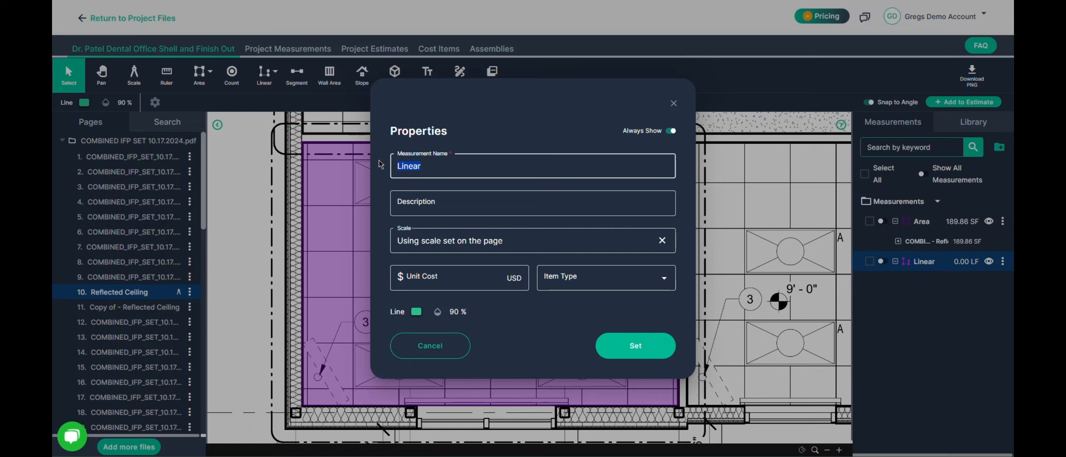
{"action": "type", "text": "Length"}
{"action": "left_click", "coordinate": [634, 354]}
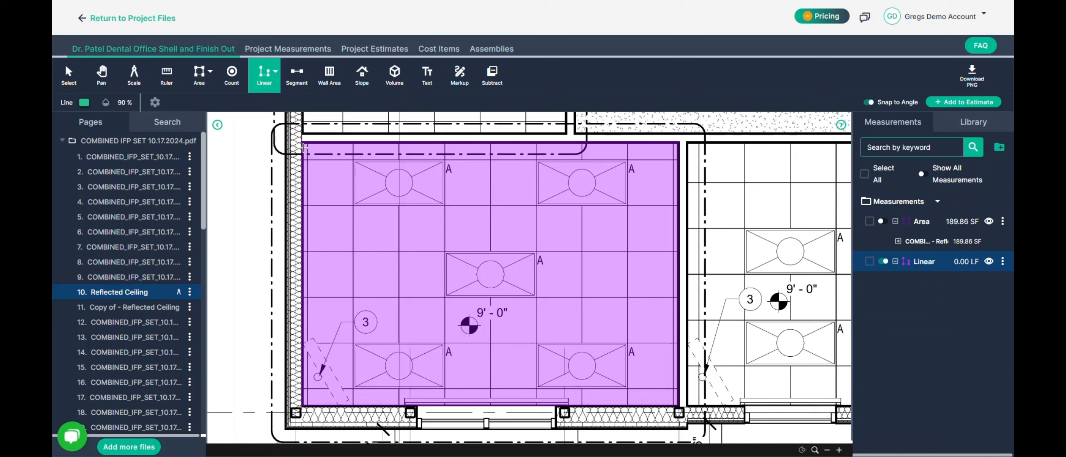
{"action": "left_click", "coordinate": [301, 147]}
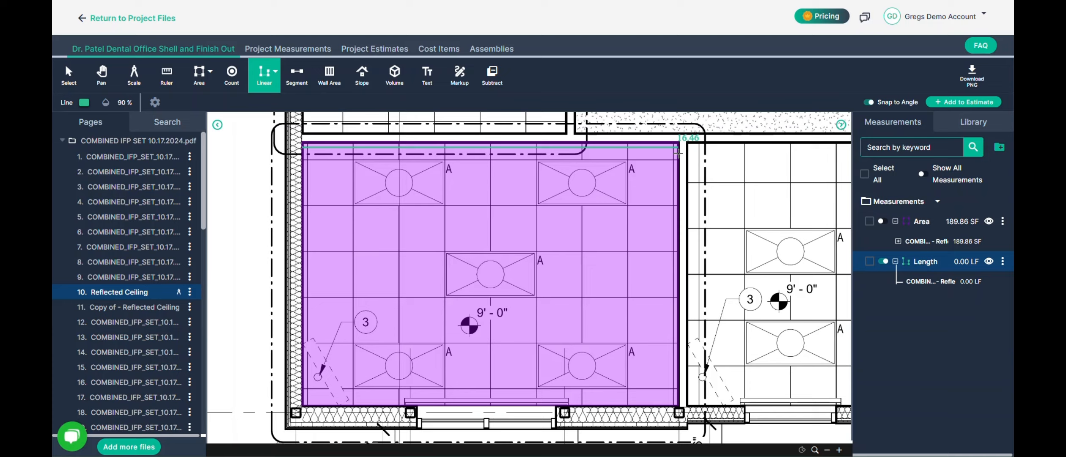
{"action": "double_click", "coordinate": [677, 153]}
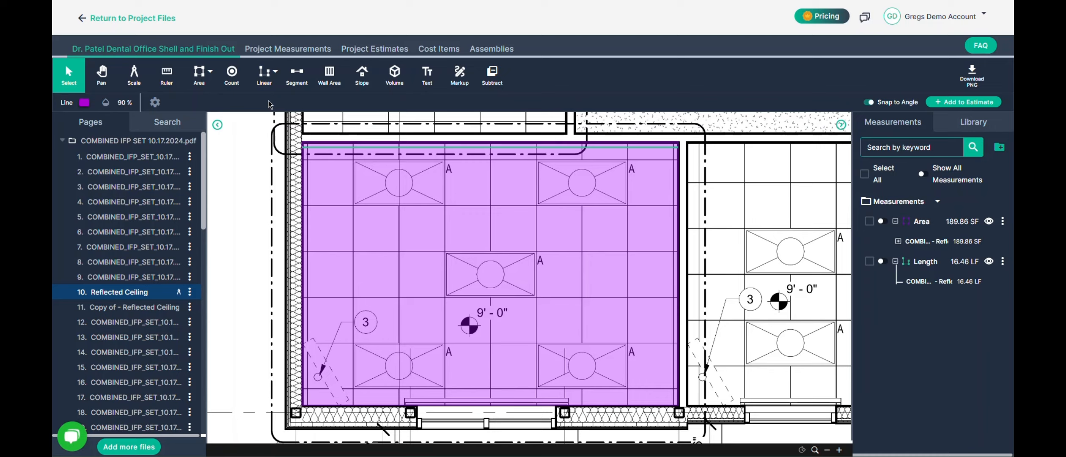
Step: Create a second straight linear measurement named Width along the room's right wall, from the lower wall to the upper wall
{"action": "left_click", "coordinate": [264, 81]}
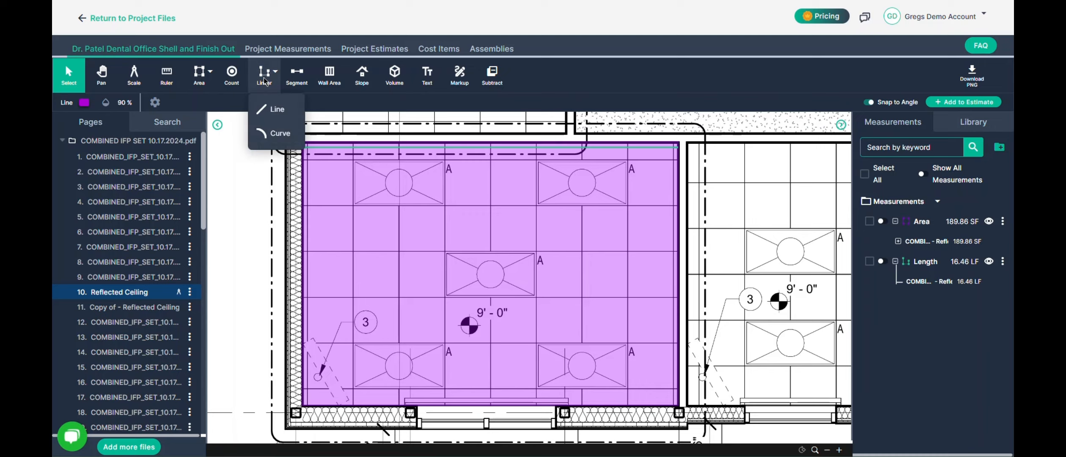
{"action": "left_click", "coordinate": [276, 108]}
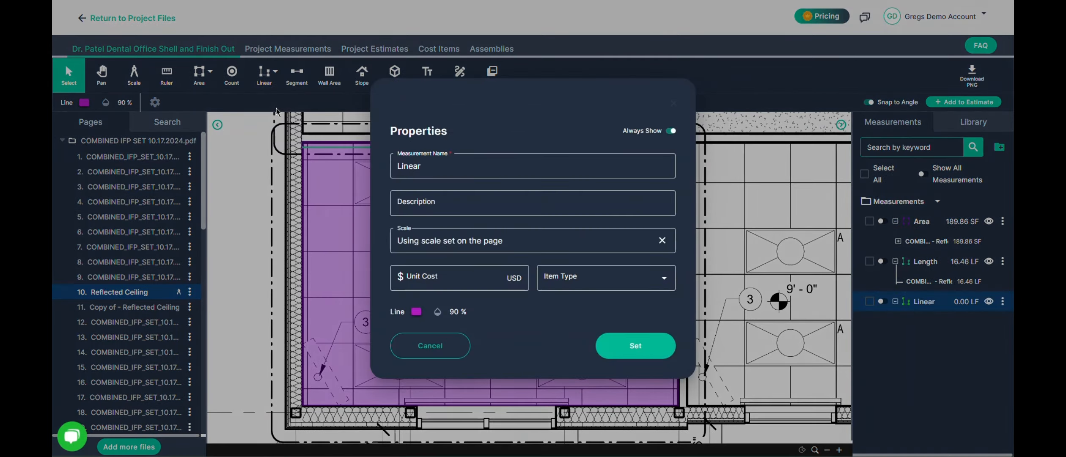
{"action": "double_click", "coordinate": [433, 169]}
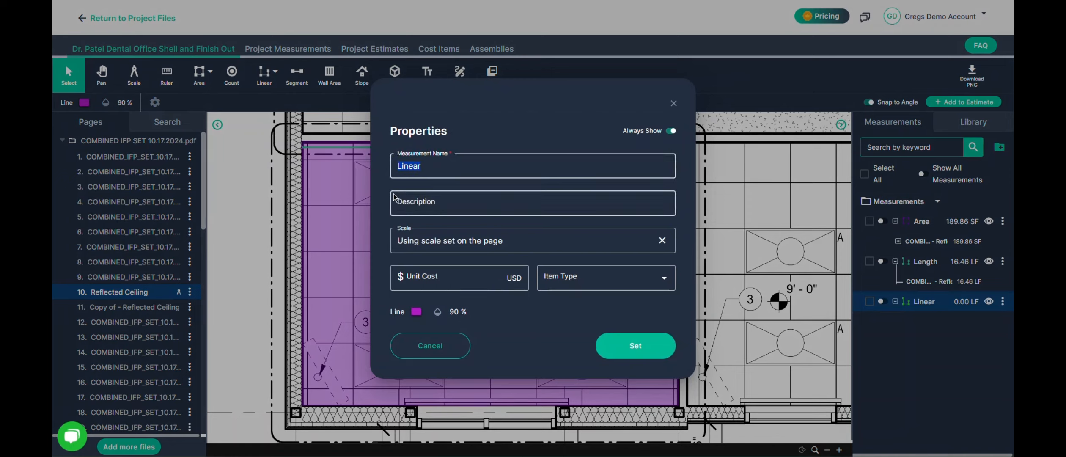
{"action": "type", "text": "Width"}
{"action": "left_click", "coordinate": [634, 346]}
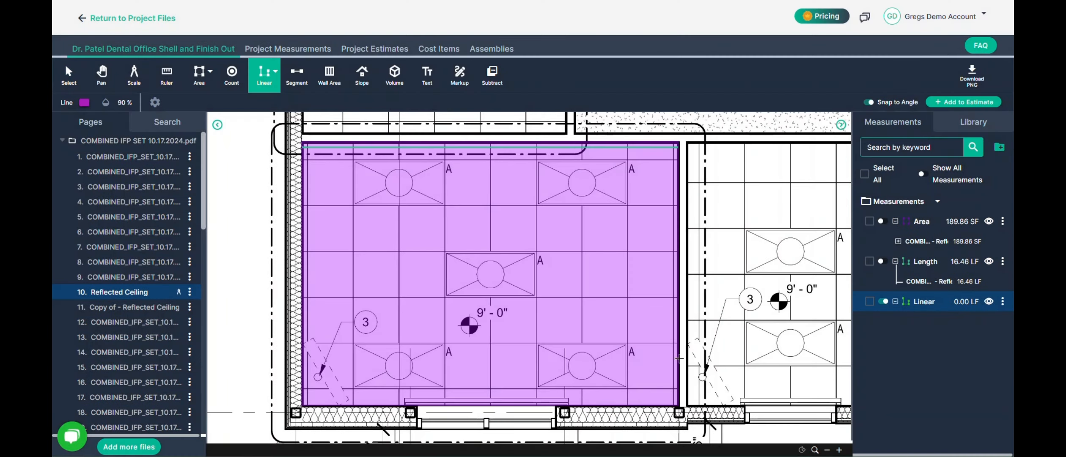
{"action": "left_click", "coordinate": [672, 403]}
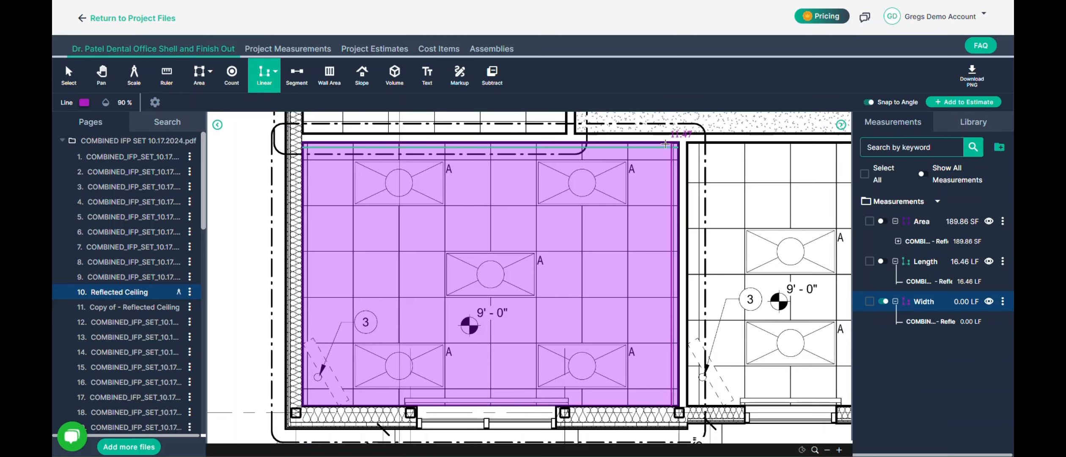
{"action": "double_click", "coordinate": [671, 144]}
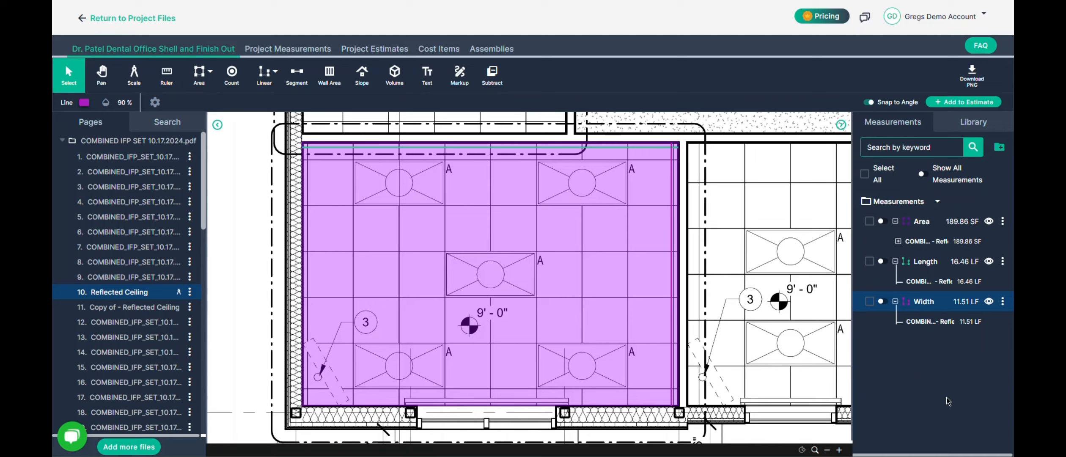
Step: Export the project measurements summary as a CSV file and open the most recent download in Excel
{"action": "left_click", "coordinate": [283, 52]}
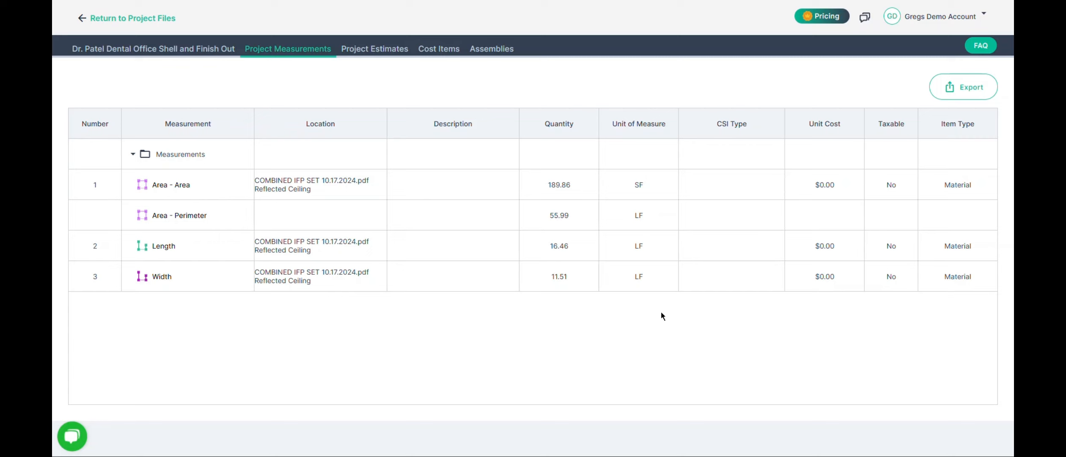
{"action": "left_click", "coordinate": [954, 89]}
{"action": "left_click", "coordinate": [954, 93]}
{"action": "left_click", "coordinate": [968, 0]}
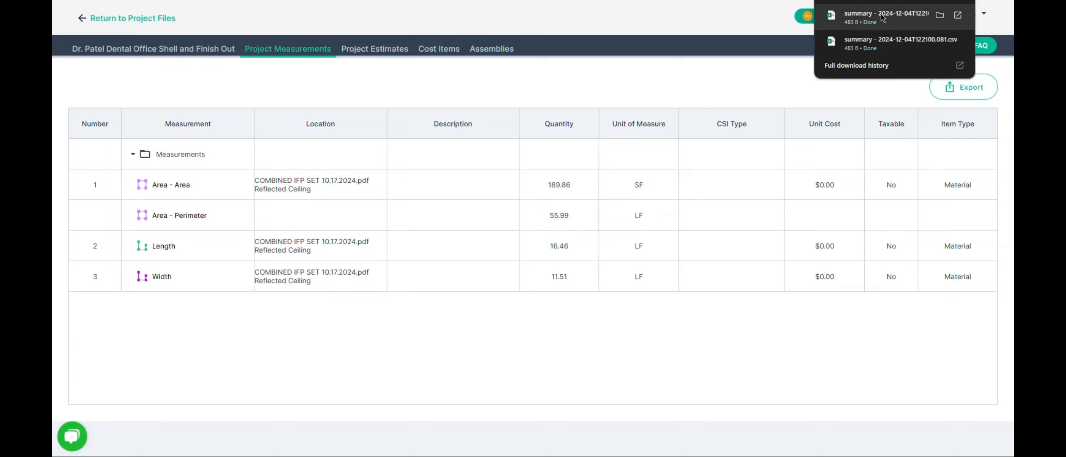
{"action": "left_click", "coordinate": [882, 18]}
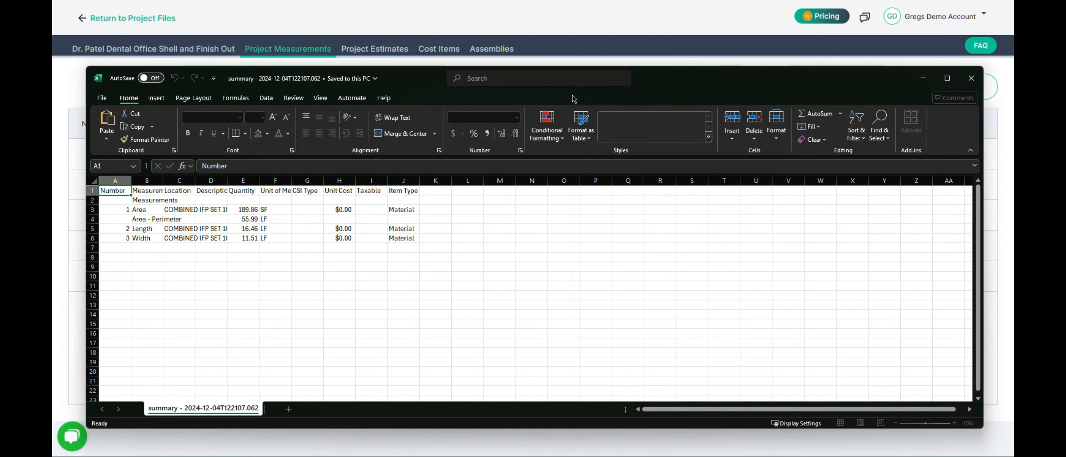
Step: Auto-fit all column widths of the exported summary sheet in Excel
{"action": "left_click", "coordinate": [93, 181]}
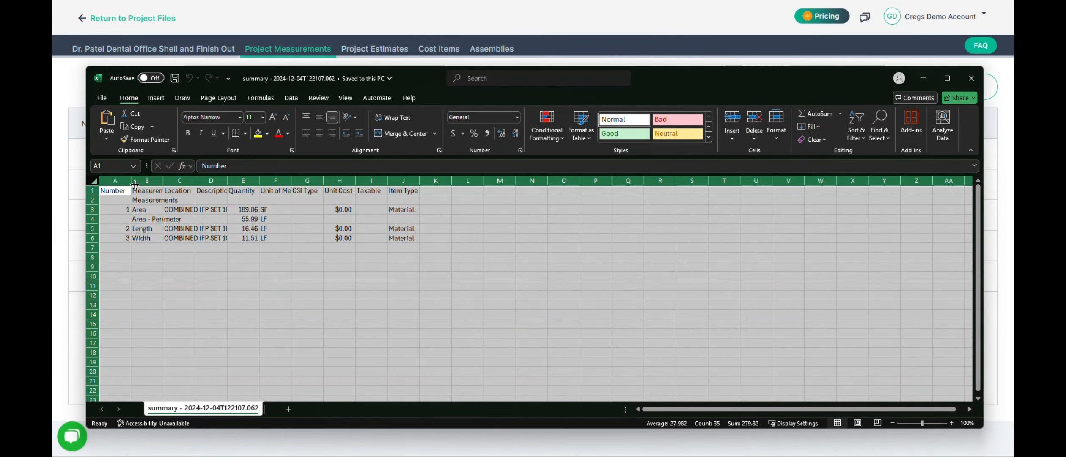
{"action": "double_click", "coordinate": [132, 181]}
{"action": "left_click", "coordinate": [120, 248]}
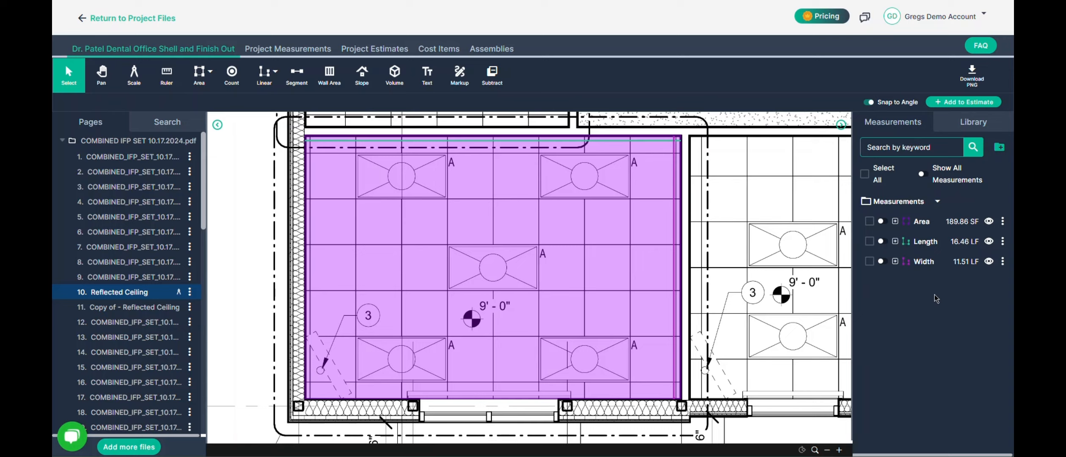
Step: Back in the takeoff web application, add the Area measurement to Project Estimate 1
{"action": "right_click", "coordinate": [926, 227]}
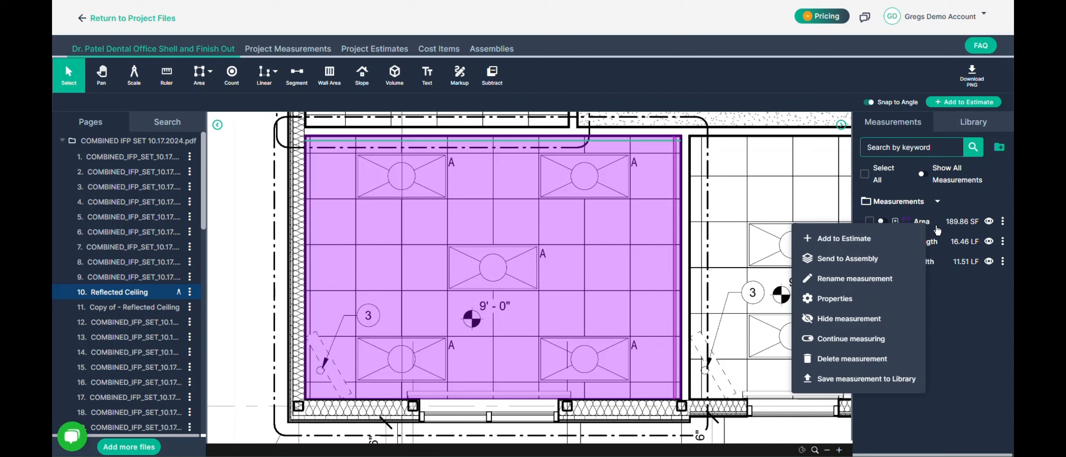
{"action": "left_click", "coordinate": [844, 239]}
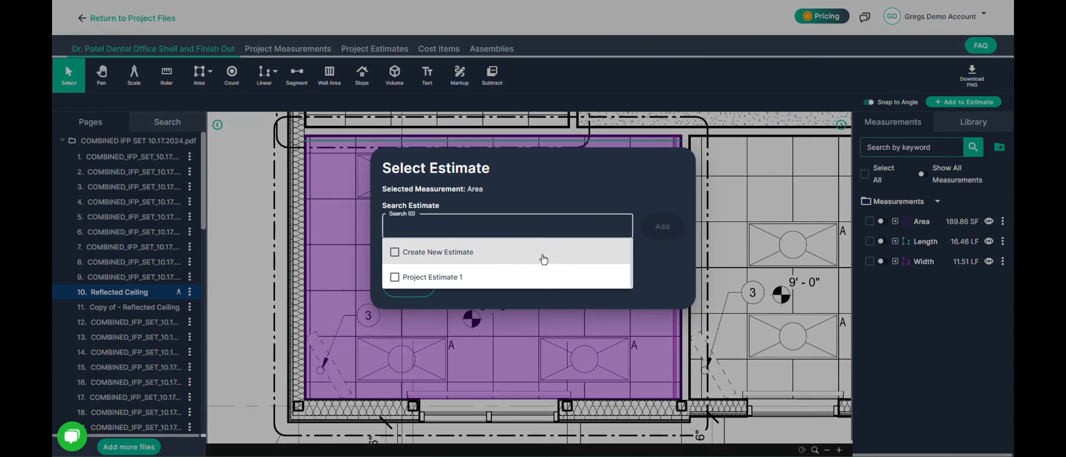
{"action": "left_click", "coordinate": [395, 278]}
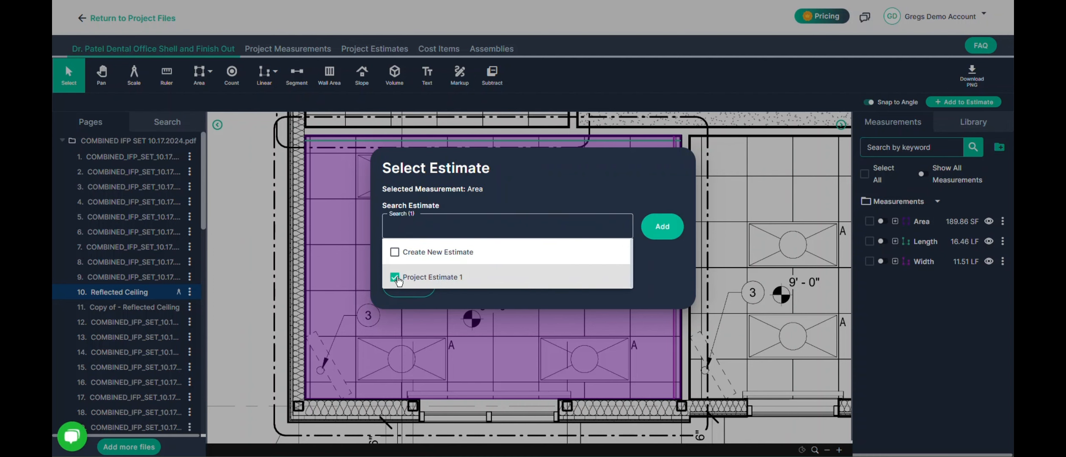
{"action": "left_click", "coordinate": [662, 232]}
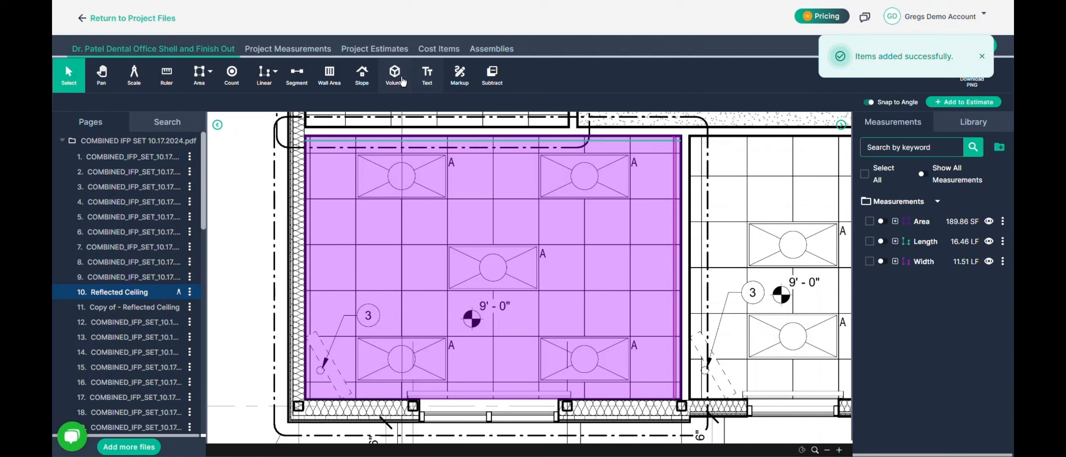
Step: Exclude the linear-feet Area row from the totals in Project Estimate 1 and check its total column
{"action": "left_click", "coordinate": [378, 52]}
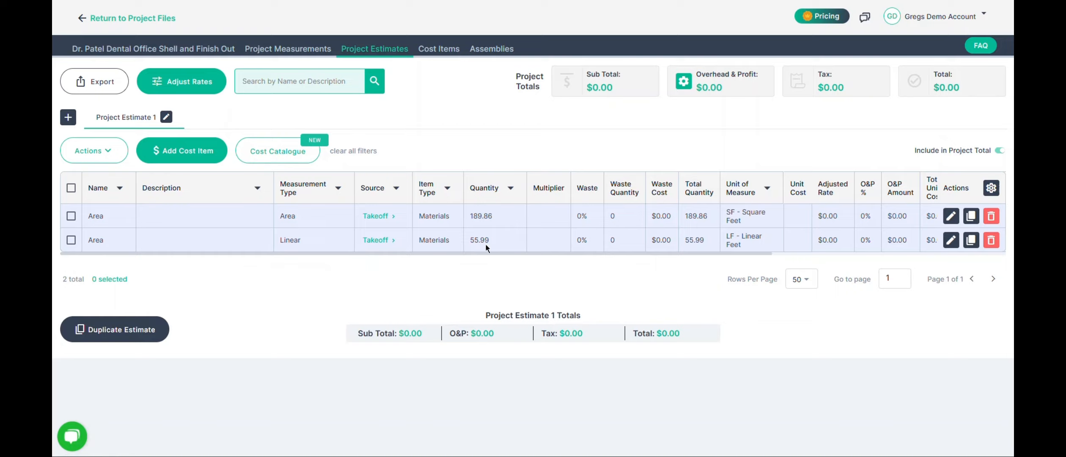
{"action": "left_click", "coordinate": [71, 239]}
{"action": "left_click", "coordinate": [107, 152]}
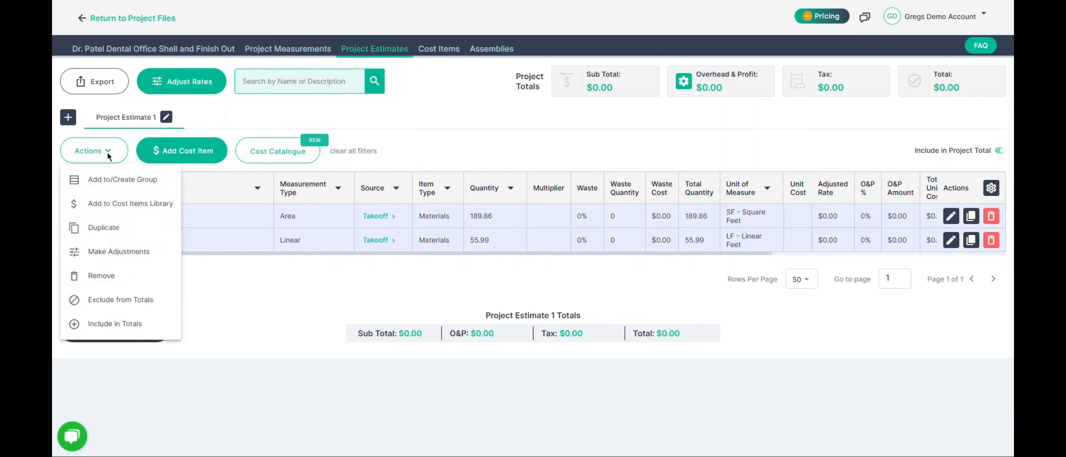
{"action": "left_click", "coordinate": [122, 302]}
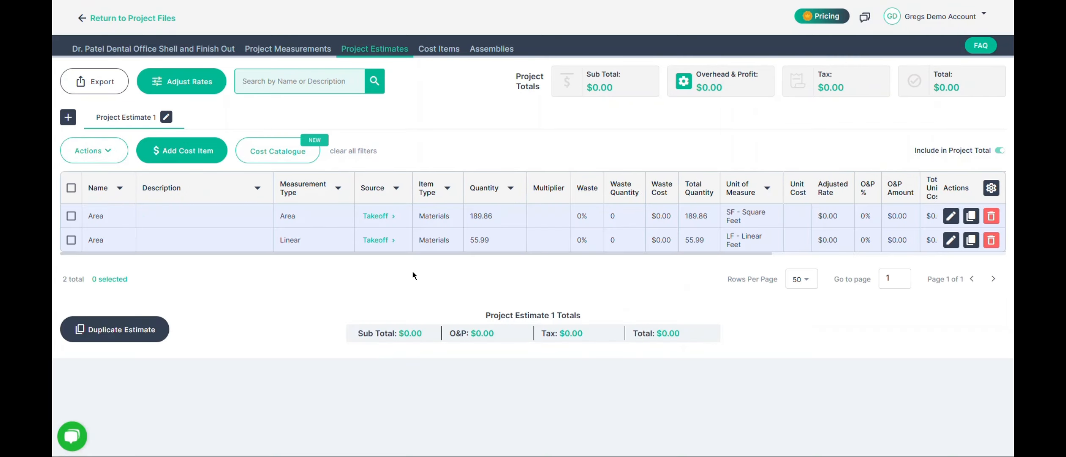
{"action": "left_click_drag", "start_coordinate": [574, 253], "coordinate": [806, 253]}
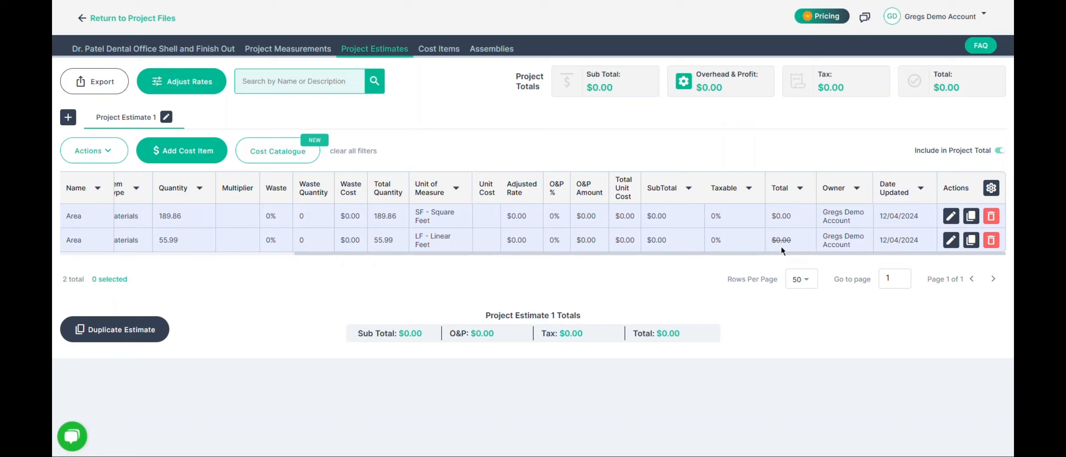
{"action": "scroll", "coordinate": [778, 247], "scroll_direction": "left", "scroll_amount": 5}
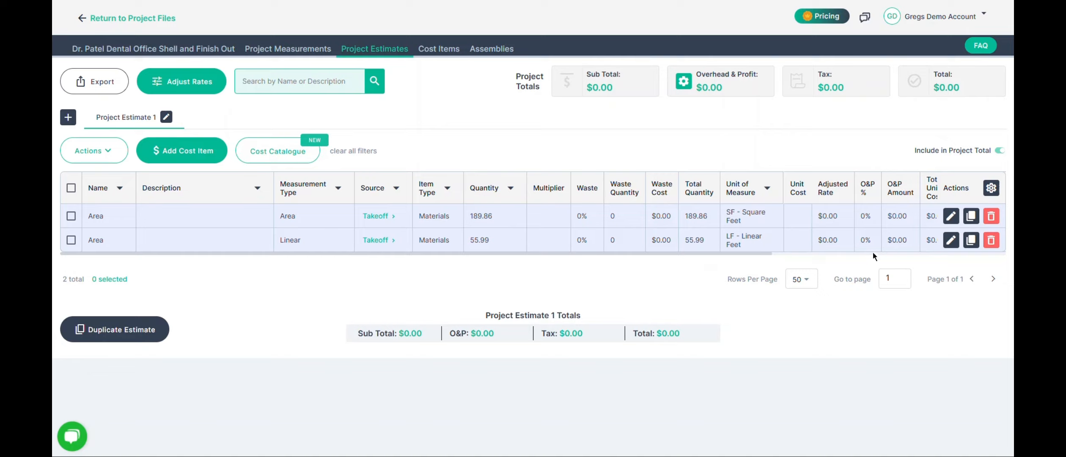
Step: Set the unit cost of the square-feet Area item to $4.50 and save the item
{"action": "left_click", "coordinate": [951, 216]}
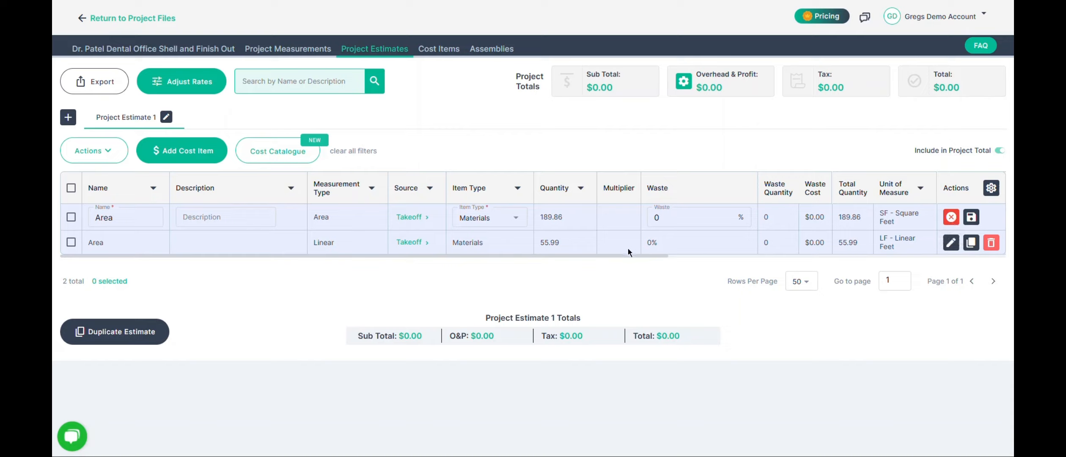
{"action": "left_click_drag", "start_coordinate": [625, 255], "coordinate": [826, 250]}
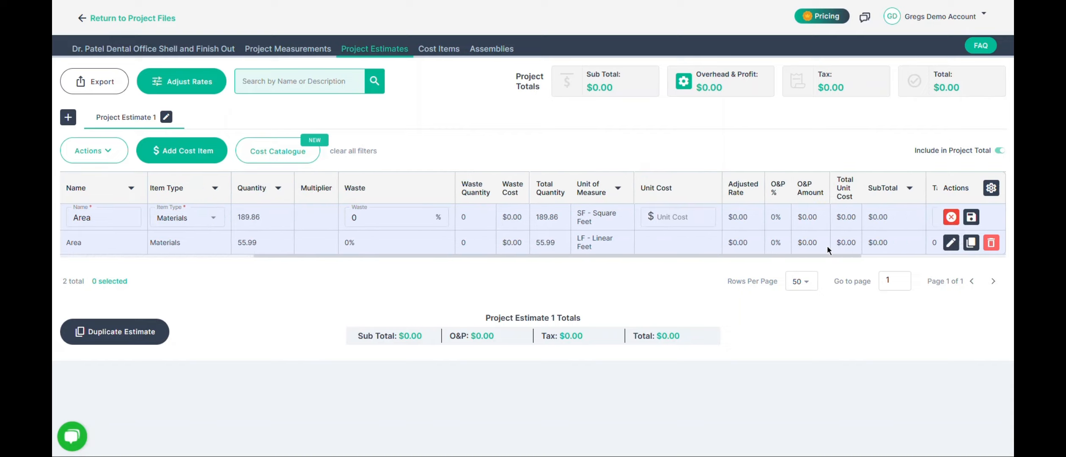
{"action": "left_click", "coordinate": [672, 217]}
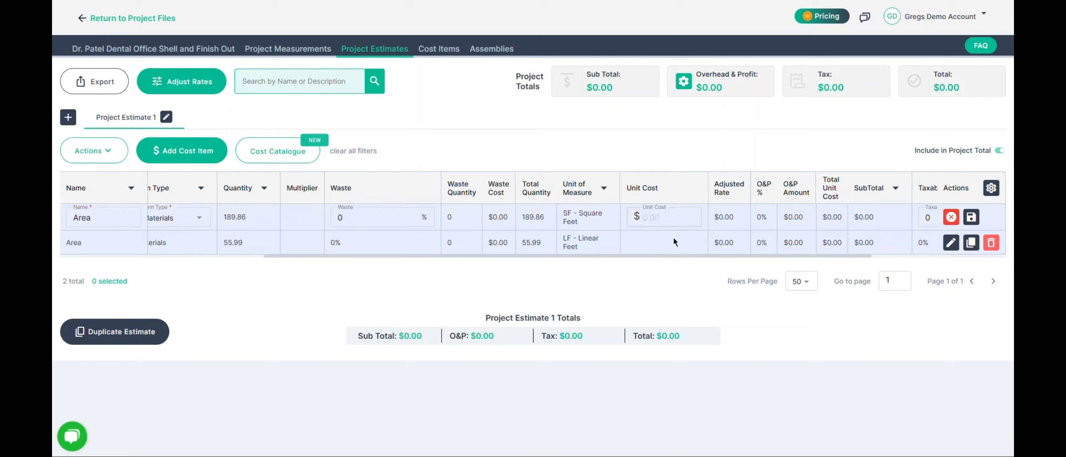
{"action": "type", "text": "4."}
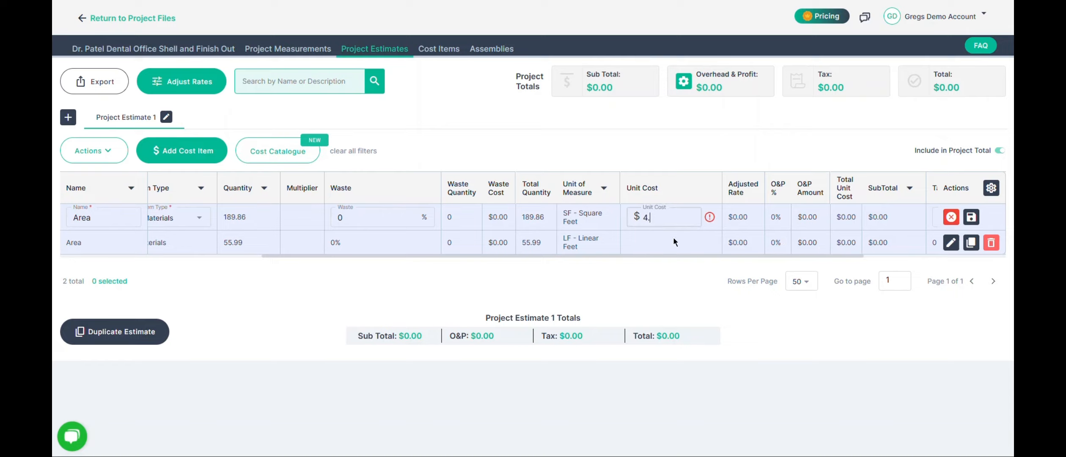
{"action": "type", "text": "50"}
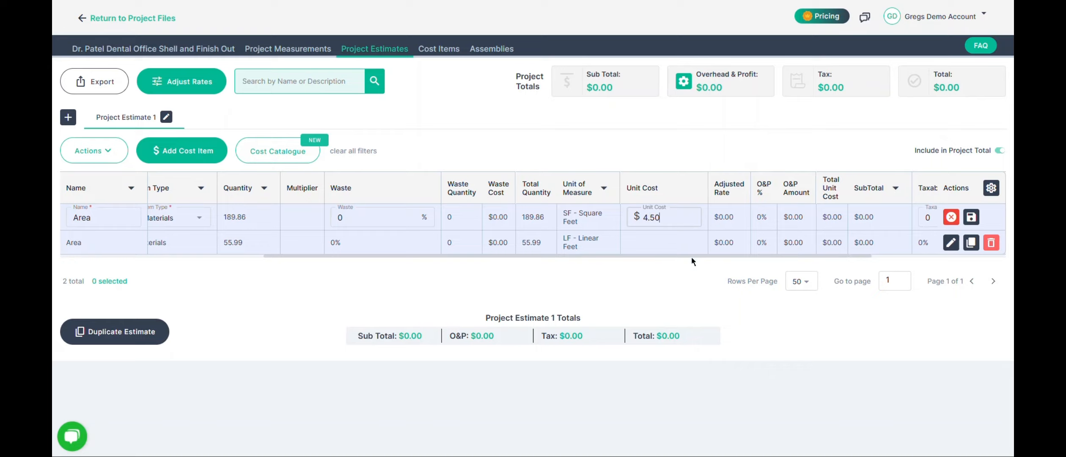
{"action": "left_click", "coordinate": [971, 223]}
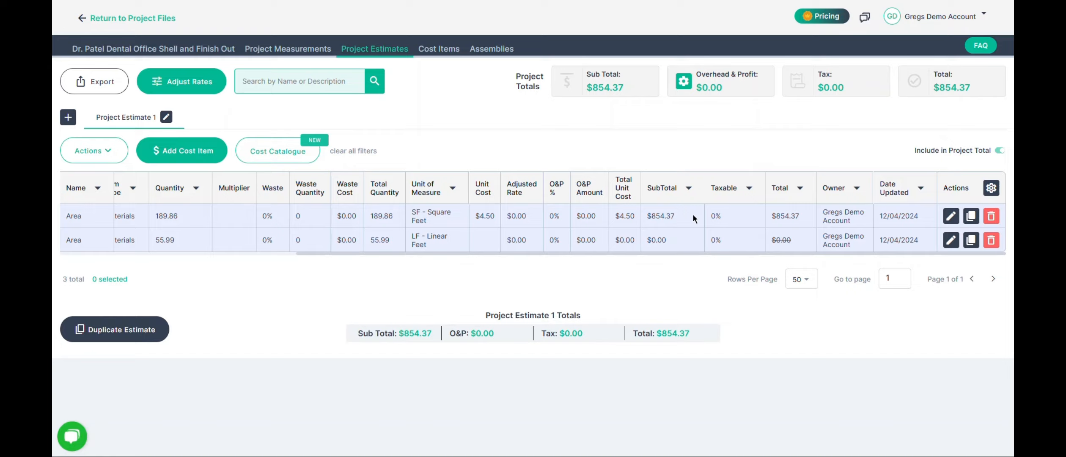
Step: Duplicate the priced square-feet Area item and rename the original as "Materials by the sq ft"
{"action": "left_click_drag", "start_coordinate": [707, 252], "coordinate": [445, 257]}
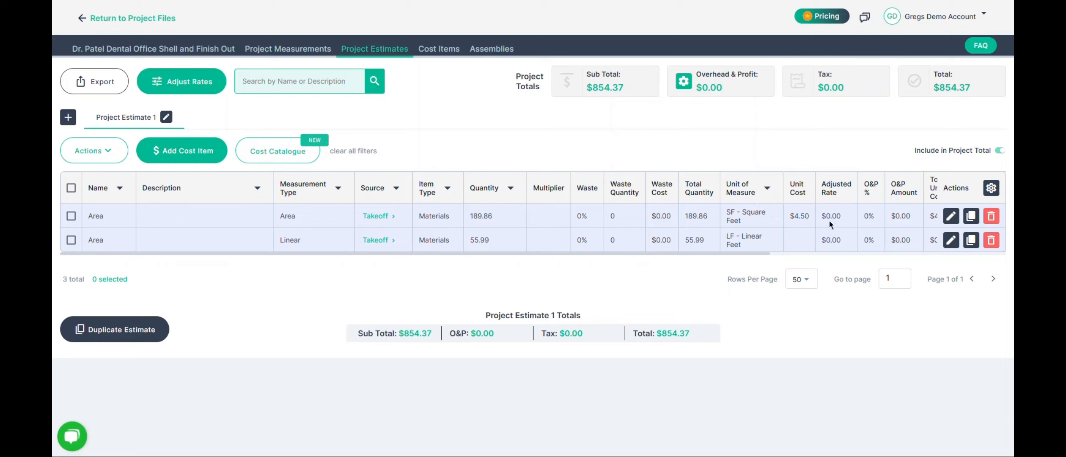
{"action": "left_click", "coordinate": [971, 216]}
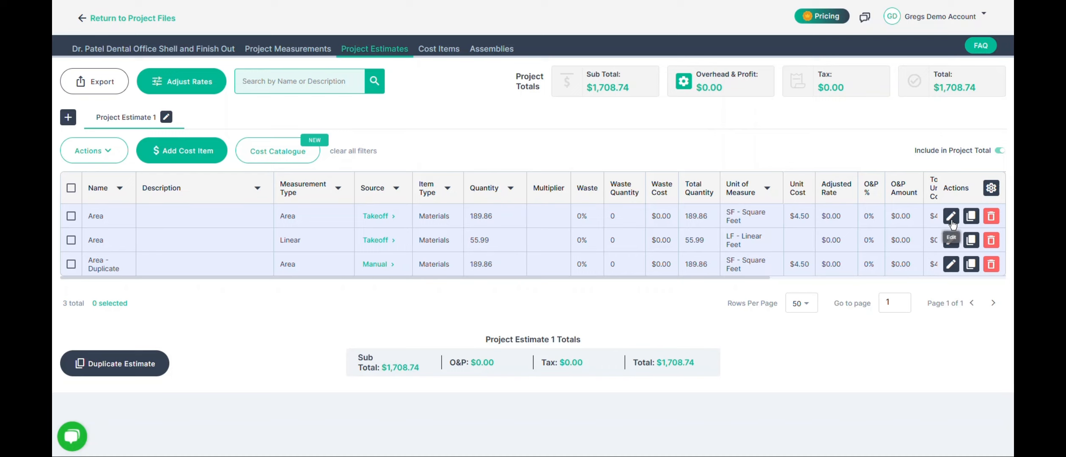
{"action": "left_click", "coordinate": [951, 217]}
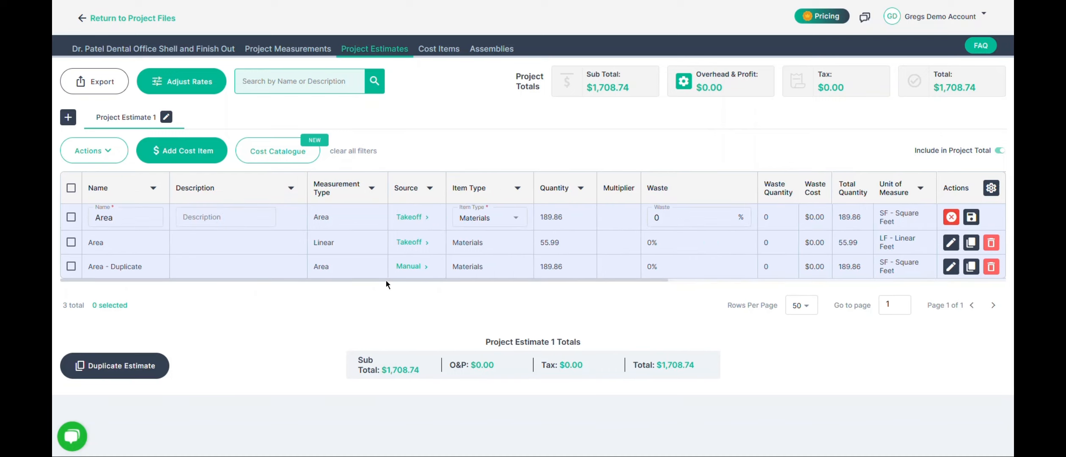
{"action": "left_click_drag", "start_coordinate": [116, 218], "coordinate": [81, 222]}
{"action": "type", "text": "Materials b"}
{"action": "type", "text": "y the sq f"}
{"action": "type", "text": "t"}
{"action": "left_click", "coordinate": [970, 218]}
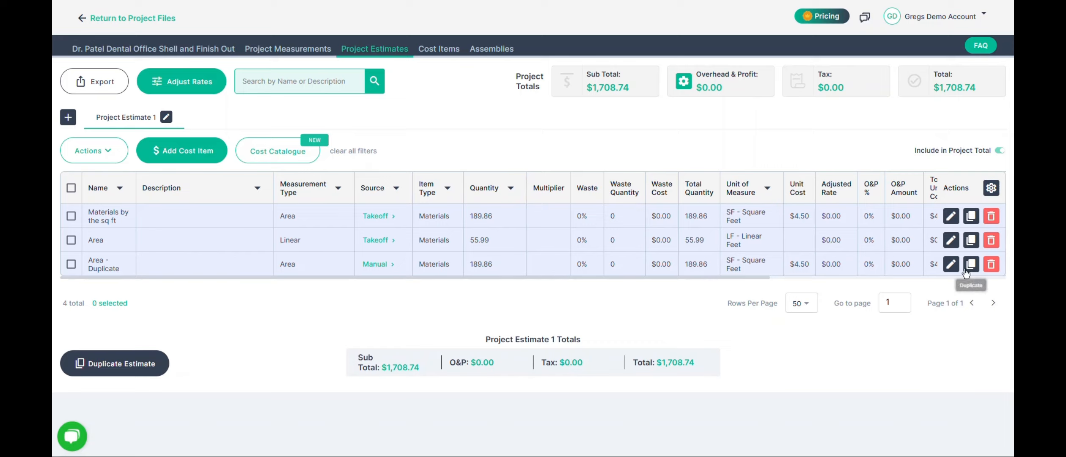
Step: Rename the duplicated item as "Labor by the sq ft" and set its item type to Labor
{"action": "left_click", "coordinate": [950, 264]}
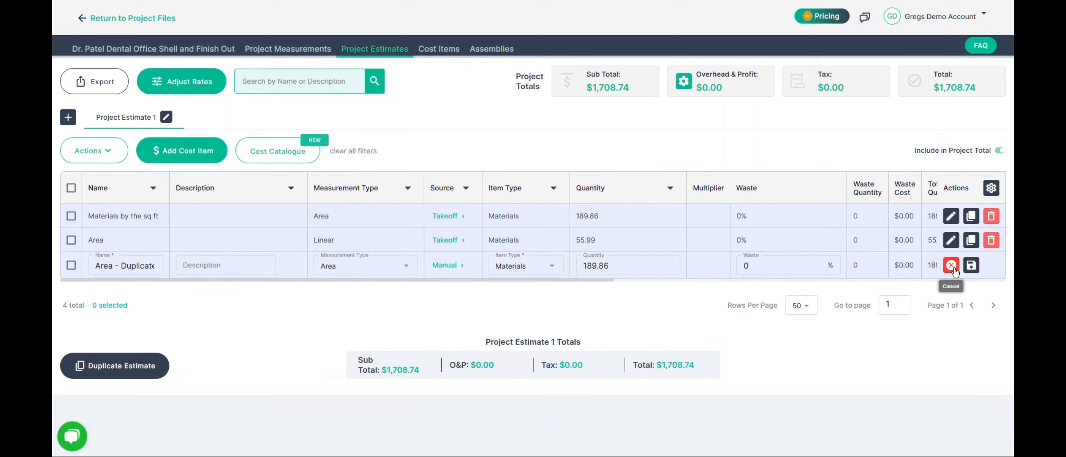
{"action": "triple_click", "coordinate": [131, 265]}
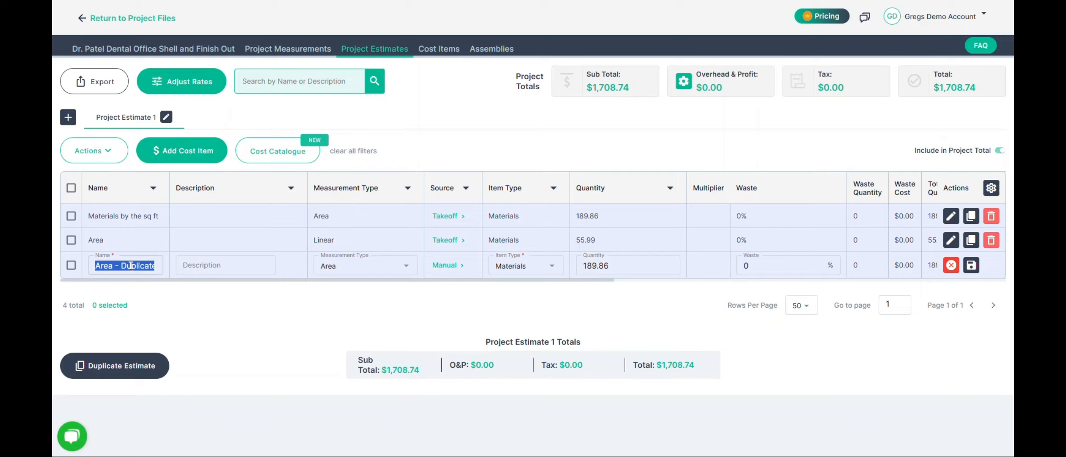
{"action": "type", "text": "Labor by the sq ft"}
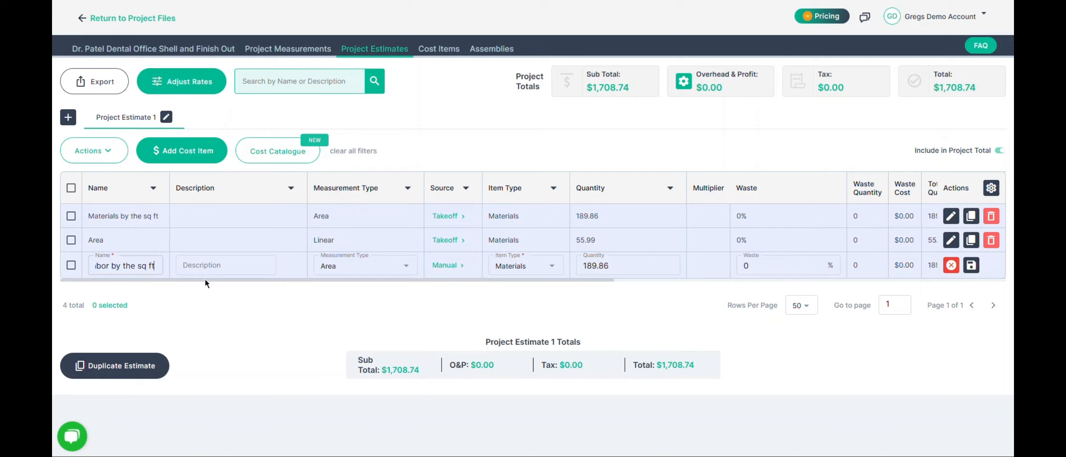
{"action": "left_click_drag", "start_coordinate": [221, 280], "coordinate": [345, 280]}
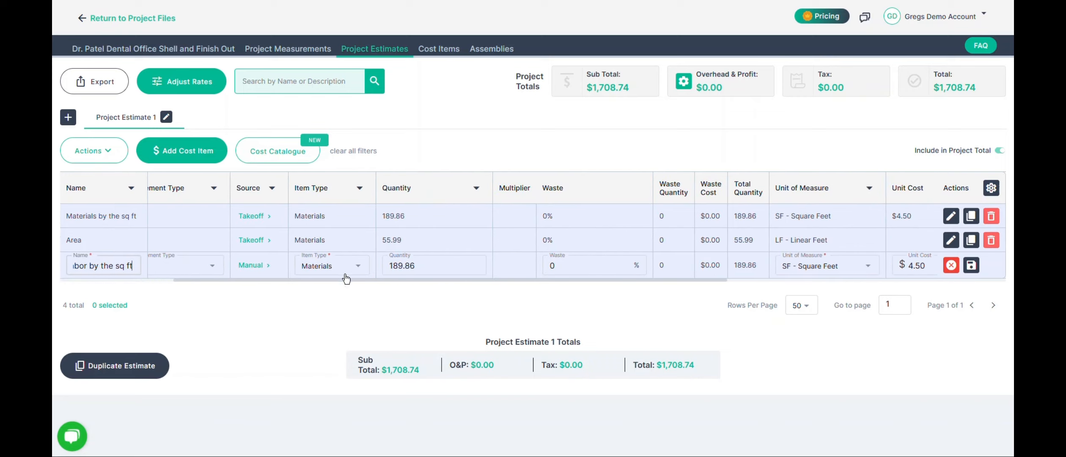
{"action": "left_click", "coordinate": [344, 267]}
{"action": "left_click", "coordinate": [344, 256]}
Step: Set the labor item's unit cost to $3 per square foot and save the item
{"action": "left_click_drag", "start_coordinate": [375, 280], "coordinate": [634, 278]}
{"action": "left_click_drag", "start_coordinate": [506, 264], "coordinate": [459, 270]}
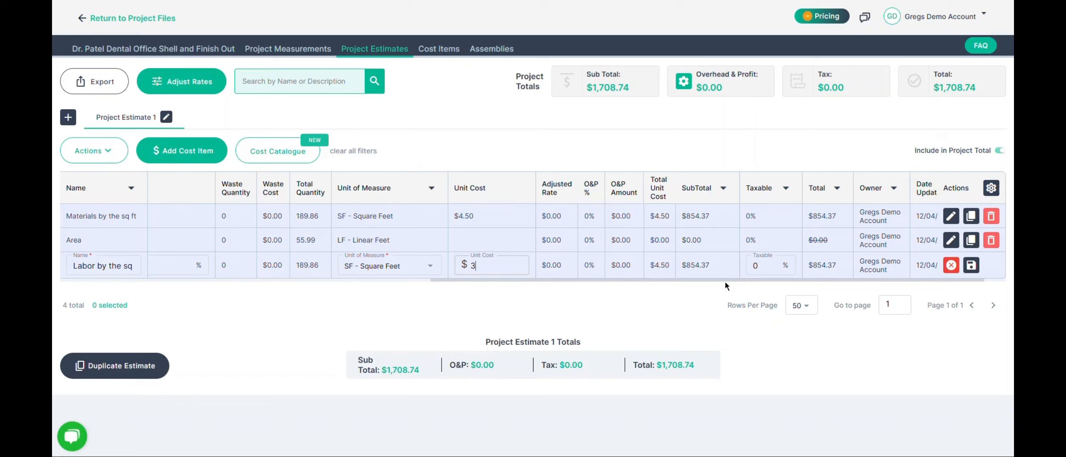
{"action": "left_click_drag", "start_coordinate": [727, 279], "coordinate": [759, 278]}
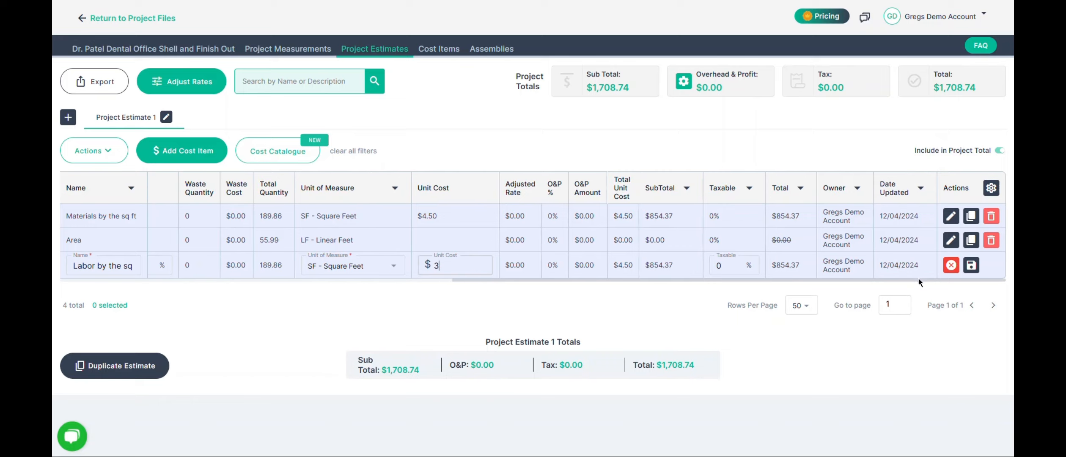
{"action": "left_click", "coordinate": [970, 266]}
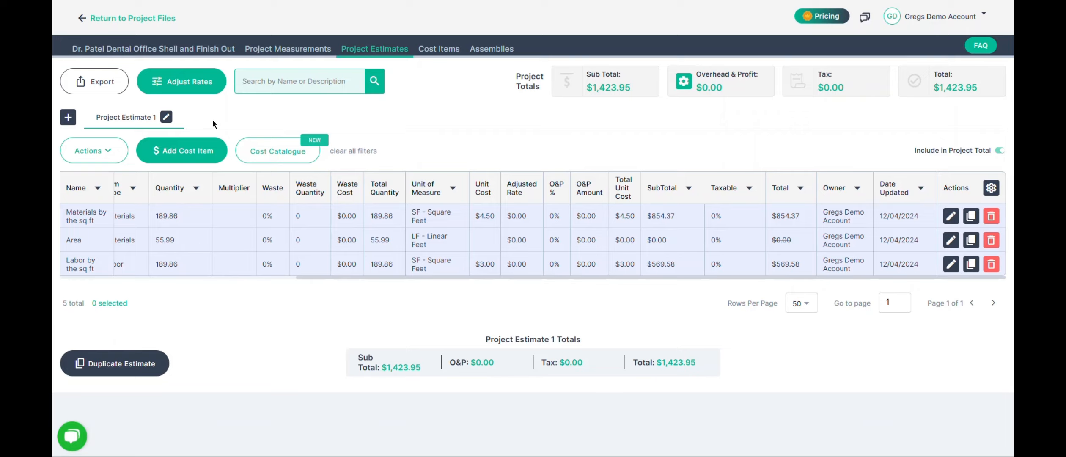
Step: Add a second project estimate and start creating a new assembly
{"action": "left_click", "coordinate": [69, 122]}
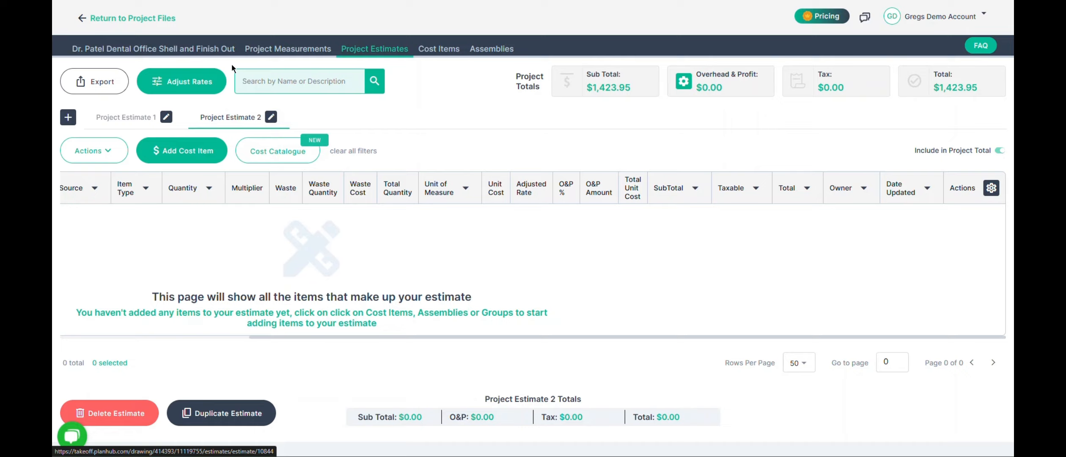
{"action": "left_click", "coordinate": [497, 51]}
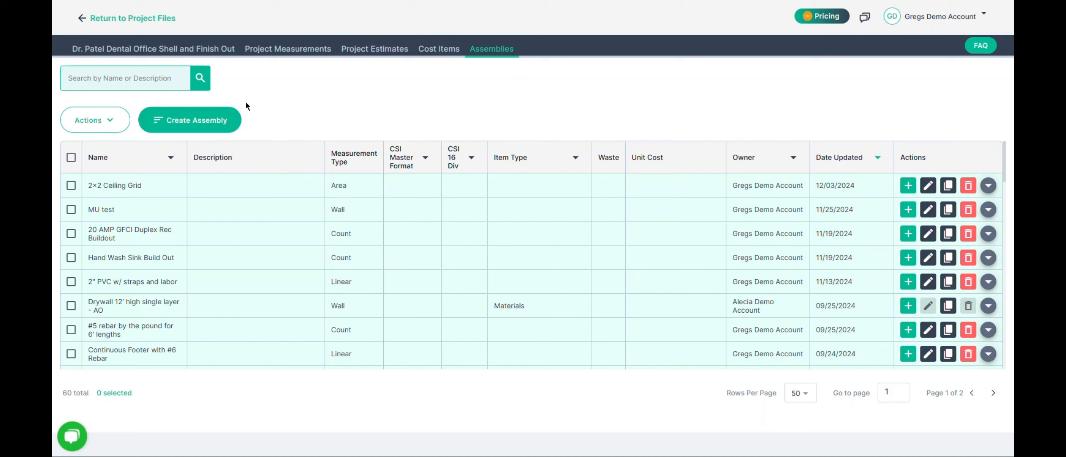
{"action": "left_click", "coordinate": [194, 127]}
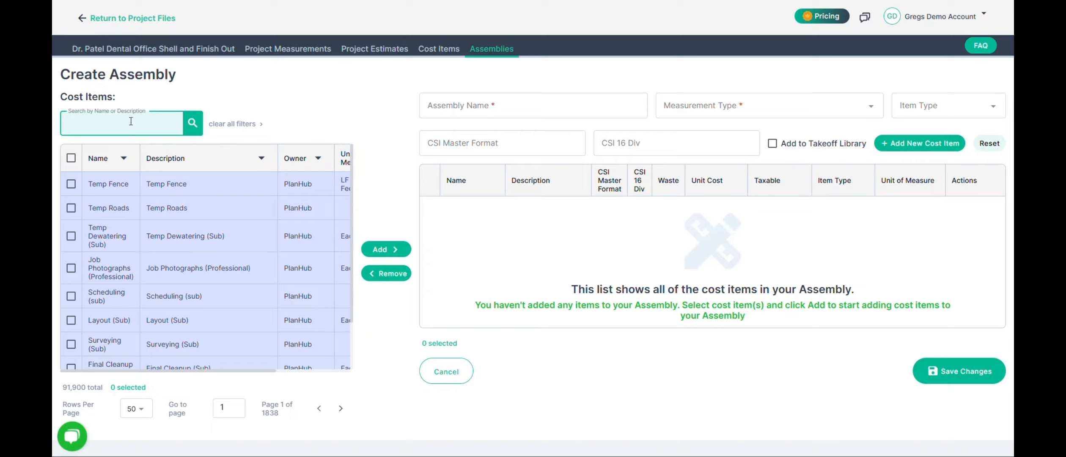
Step: Search the cost items for "Main tee" and add the plain Main Tee item to the new assembly
{"action": "type", "text": "Main tee"}
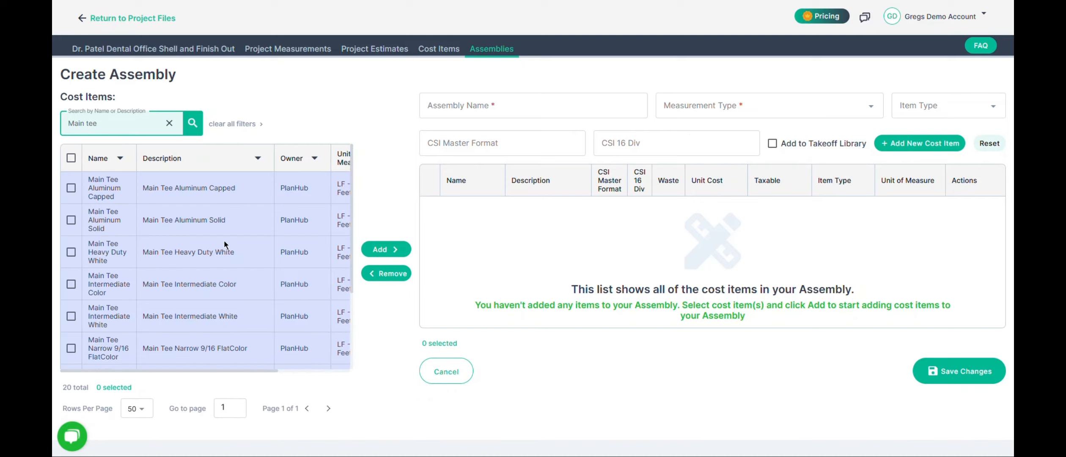
{"action": "scroll", "coordinate": [225, 237], "scroll_direction": "down", "scroll_amount": 3}
{"action": "scroll", "coordinate": [226, 234], "scroll_direction": "up", "scroll_amount": 2}
{"action": "scroll", "coordinate": [220, 237], "scroll_direction": "down", "scroll_amount": 3}
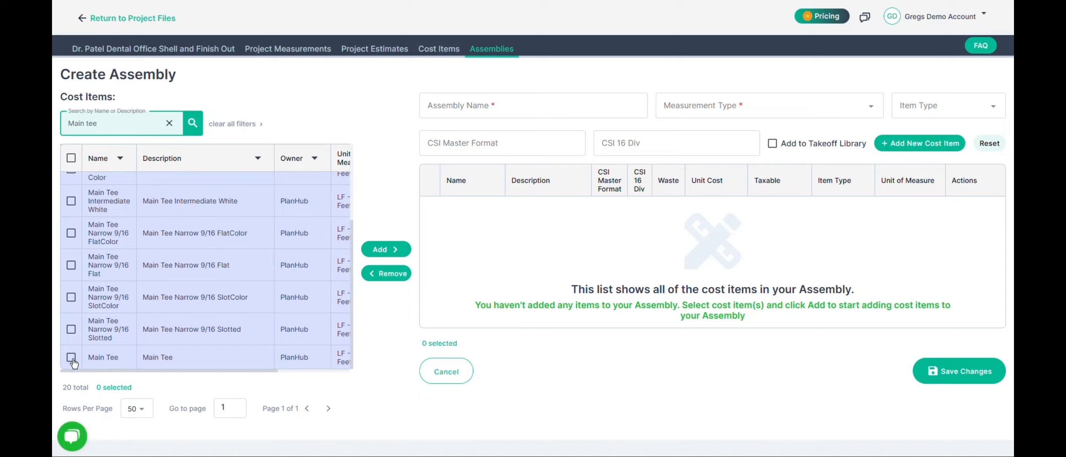
{"action": "left_click", "coordinate": [71, 357]}
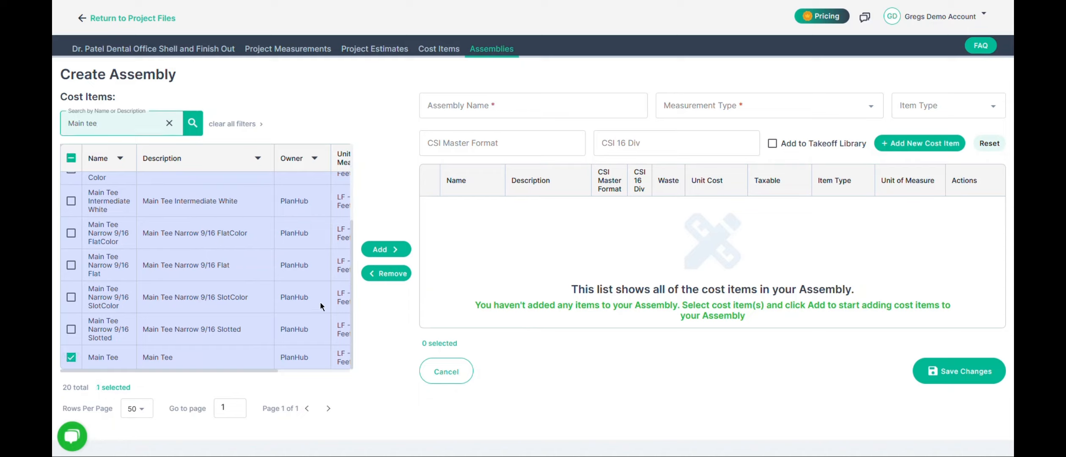
{"action": "left_click", "coordinate": [390, 256]}
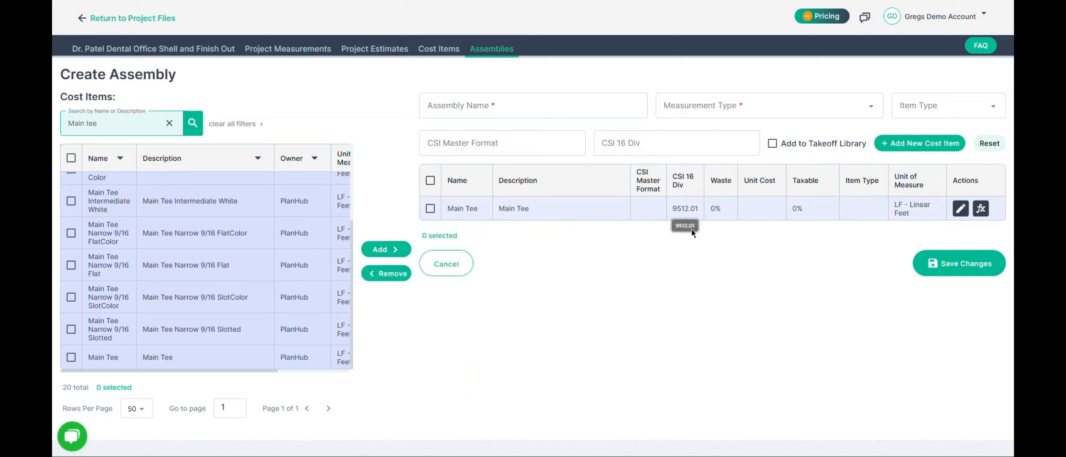
Step: Set the assembly's Main Tee item to the unit of measure Each and the item type Materials
{"action": "left_click", "coordinate": [959, 209]}
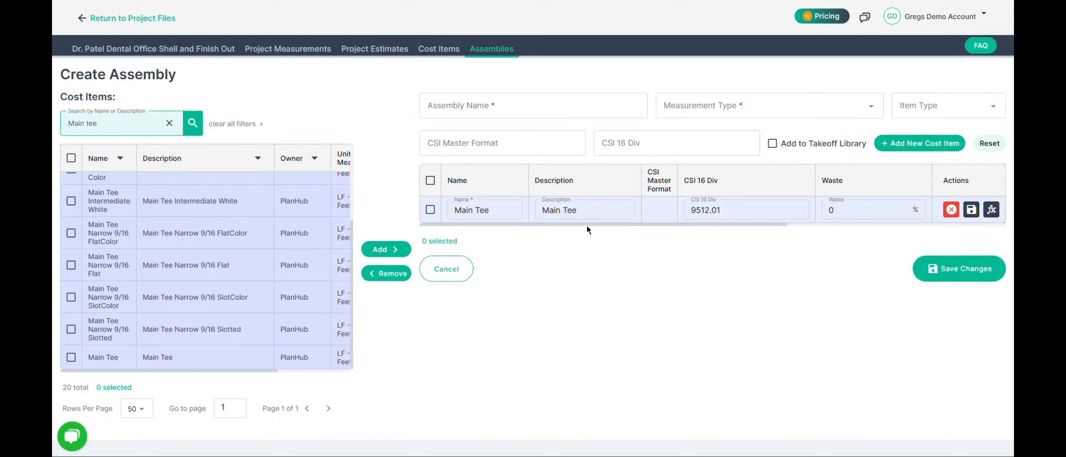
{"action": "left_click_drag", "start_coordinate": [587, 226], "coordinate": [794, 225]}
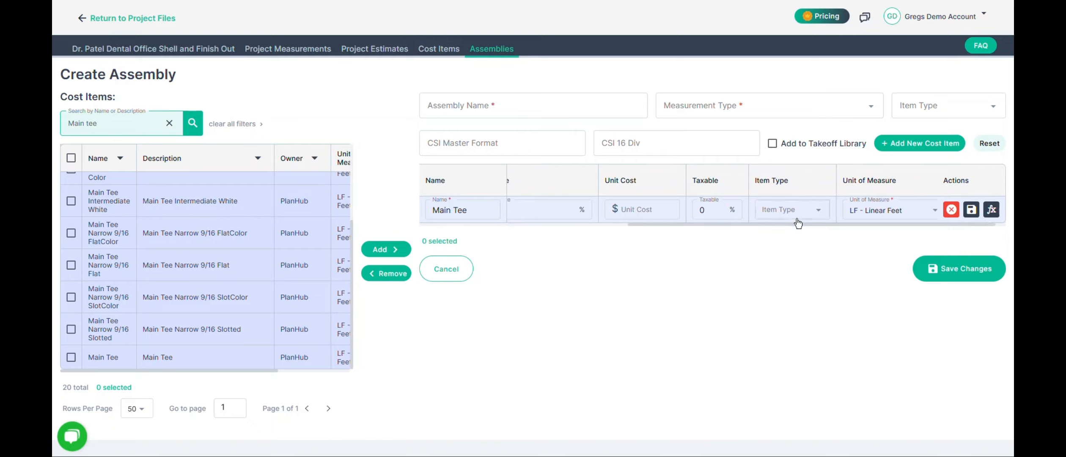
{"action": "left_click_drag", "start_coordinate": [832, 222], "coordinate": [843, 222]}
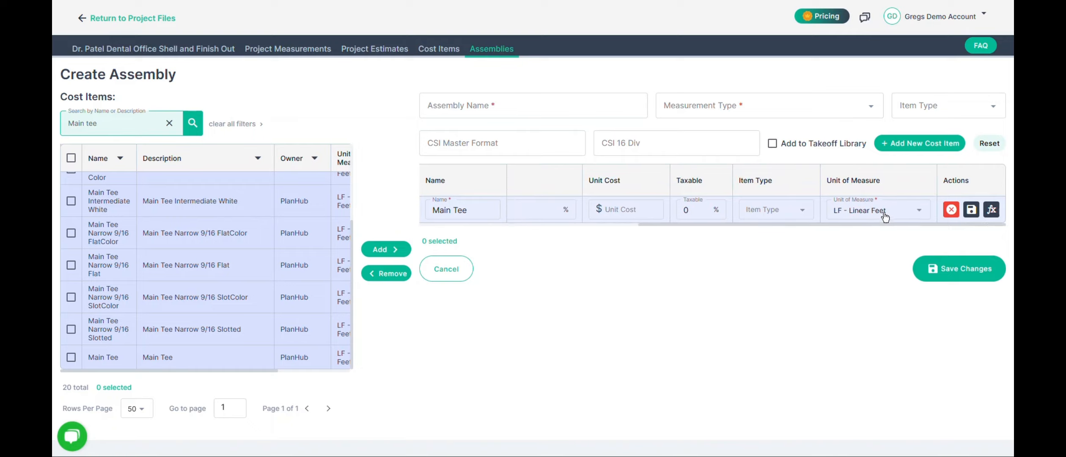
{"action": "left_click", "coordinate": [884, 216]}
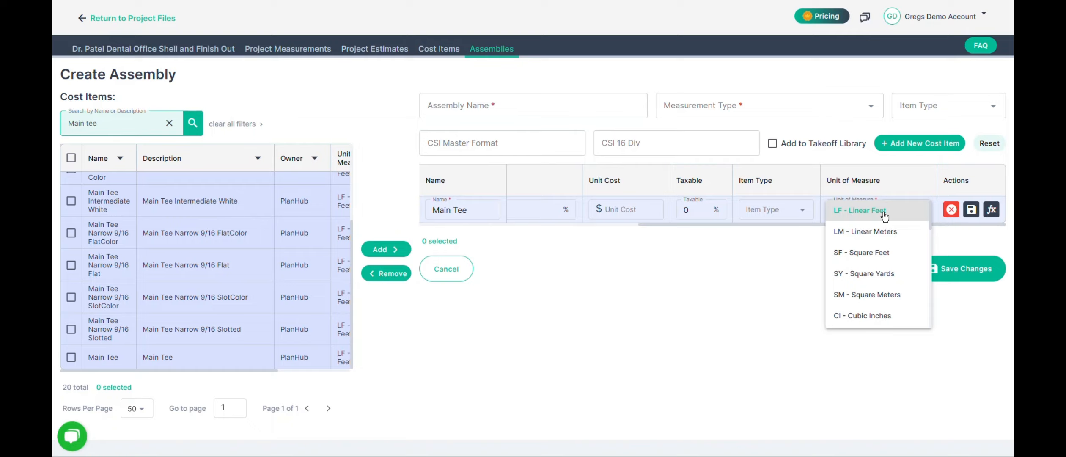
{"action": "scroll", "coordinate": [884, 216], "scroll_direction": "down", "scroll_amount": 5}
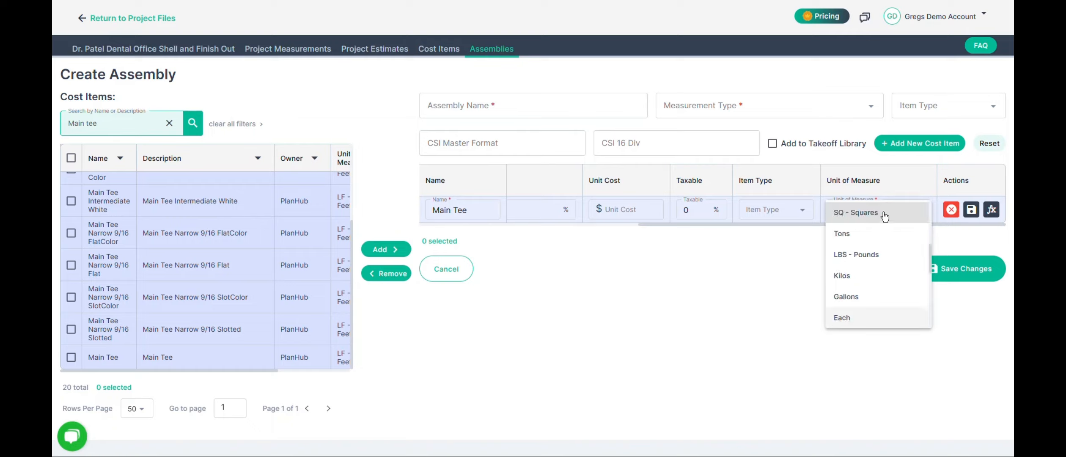
{"action": "left_click", "coordinate": [865, 317]}
{"action": "left_click_drag", "start_coordinate": [854, 227], "coordinate": [829, 223]}
{"action": "left_click", "coordinate": [827, 213]}
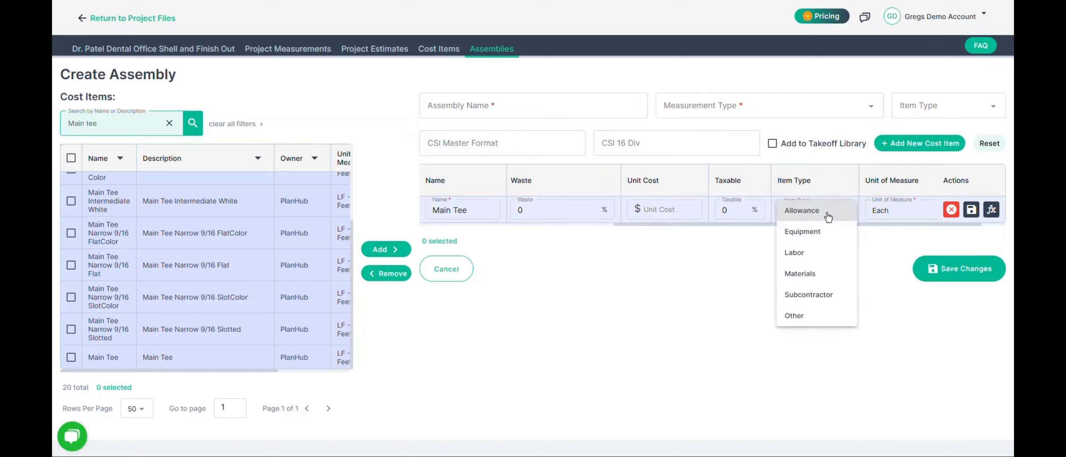
{"action": "left_click", "coordinate": [807, 271]}
Step: Set the Main Tee item's unit cost to $20 and save the item
{"action": "left_click_drag", "start_coordinate": [740, 224], "coordinate": [546, 225]}
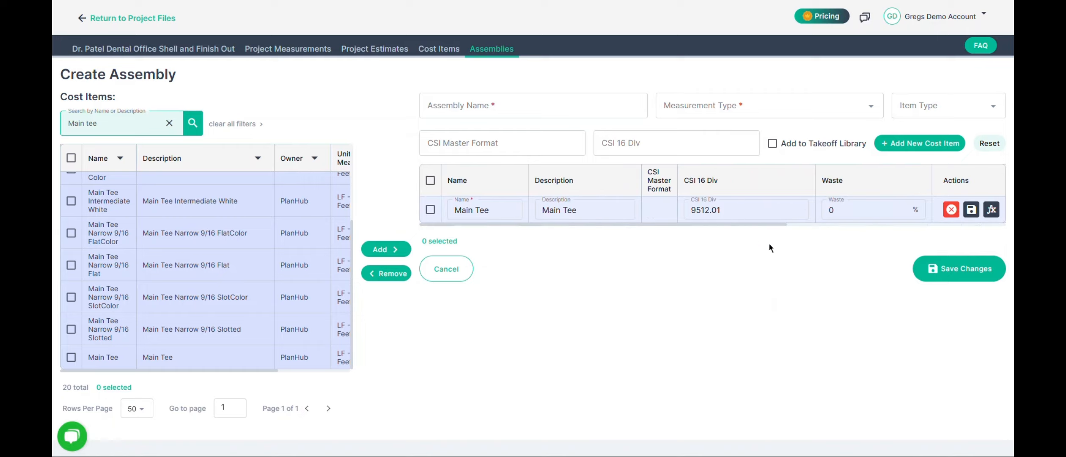
{"action": "left_click_drag", "start_coordinate": [680, 223], "coordinate": [795, 222]}
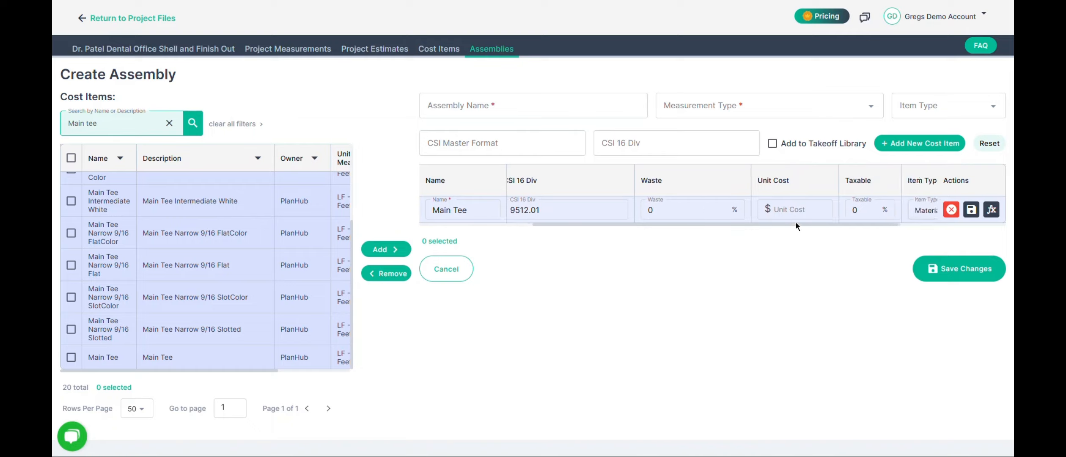
{"action": "left_click", "coordinate": [794, 213]}
{"action": "type", "text": "20"}
{"action": "left_click_drag", "start_coordinate": [808, 225], "coordinate": [929, 227]}
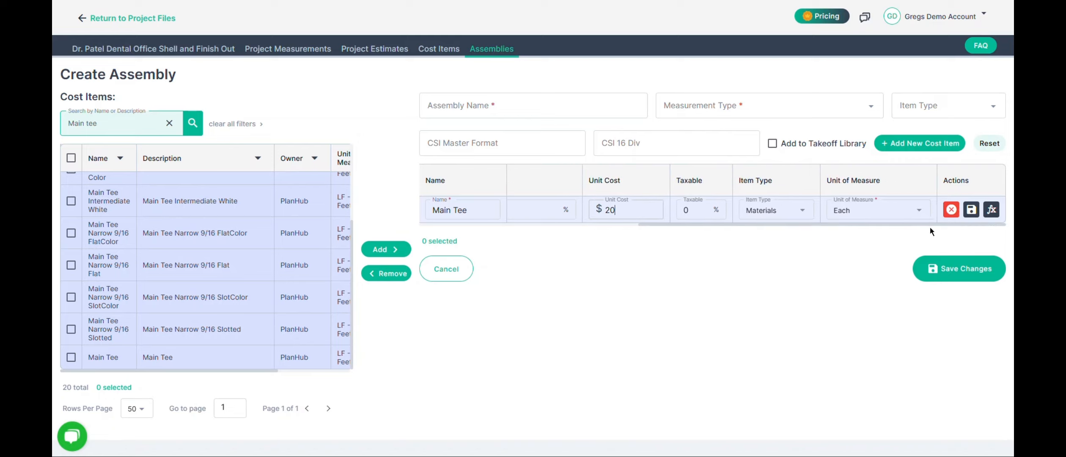
{"action": "left_click", "coordinate": [970, 210]}
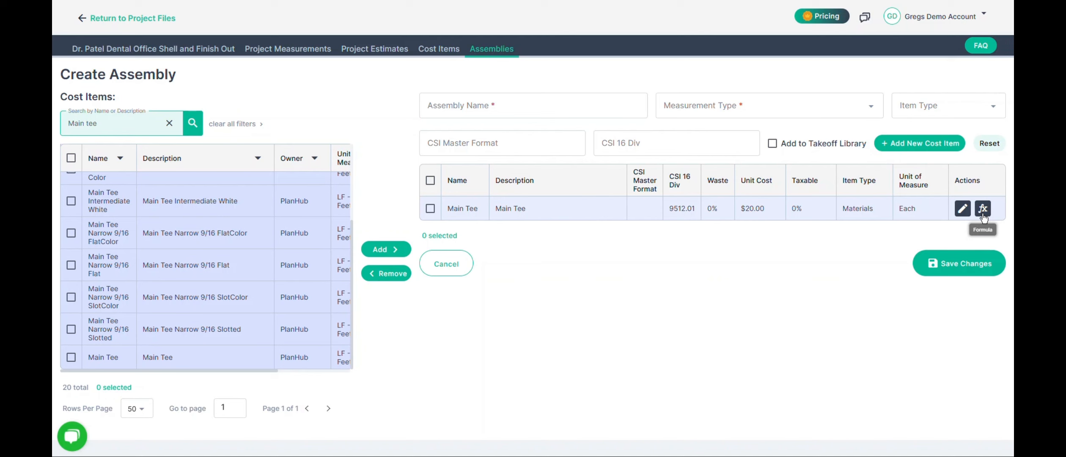
Step: Start a formula for the assembly's Main Tee item and name it "Main Tee"
{"action": "left_click", "coordinate": [982, 209]}
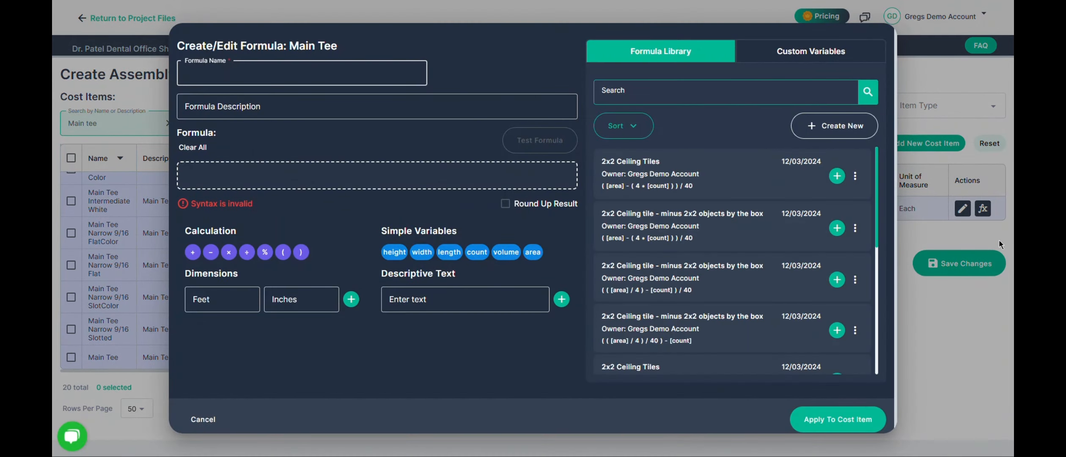
{"action": "left_click", "coordinate": [266, 179]}
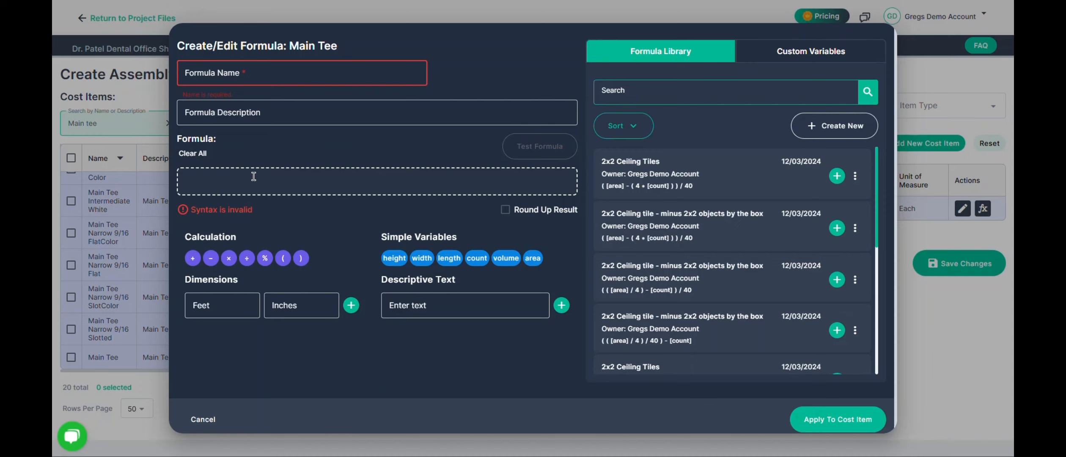
{"action": "left_click", "coordinate": [268, 76]}
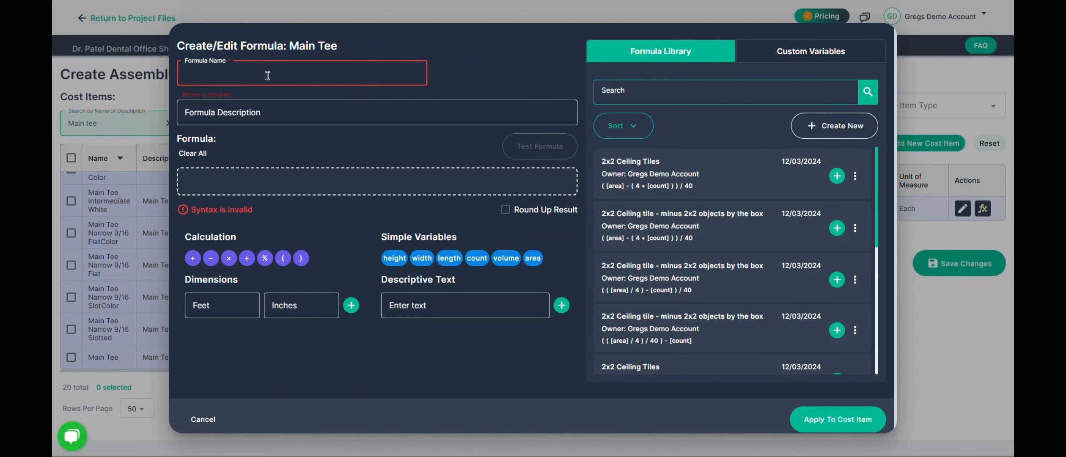
{"action": "type", "text": "Man"}
{"action": "key", "text": "BackSpace"}
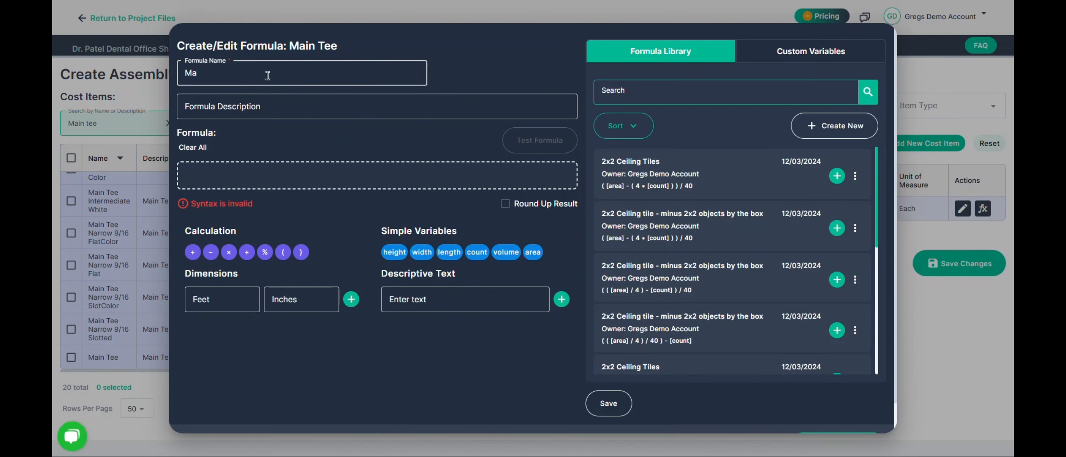
{"action": "type", "text": "l"}
{"action": "type", "text": "in Tee"}
Step: Define the Main Tee formula as [area]/48 with the result rounded up, save it and apply it to the cost item
{"action": "left_click", "coordinate": [253, 174]}
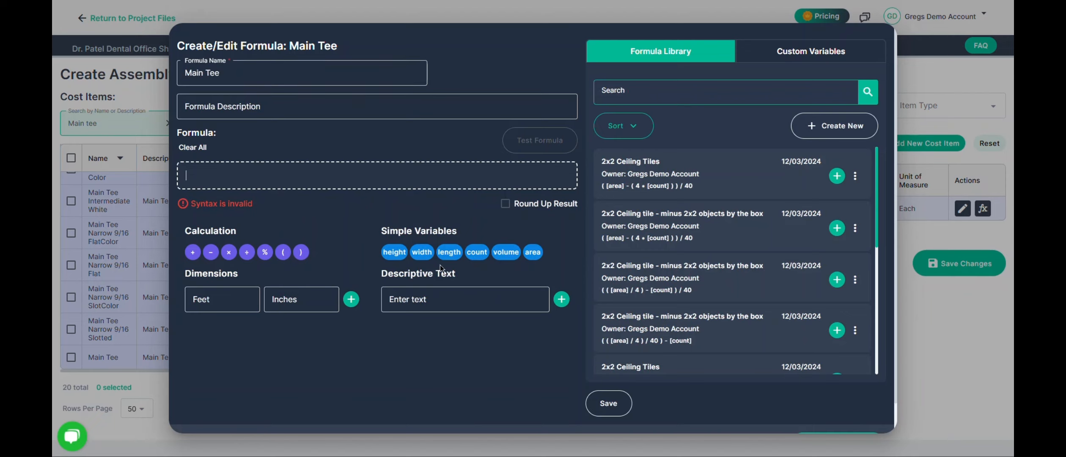
{"action": "left_click", "coordinate": [533, 252]}
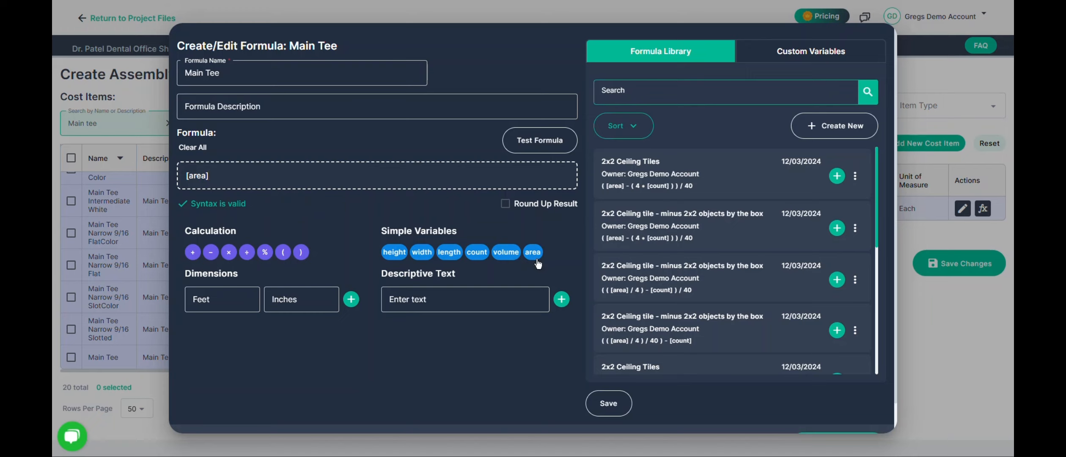
{"action": "left_click", "coordinate": [247, 252]}
{"action": "type", "text": "48"}
{"action": "left_click", "coordinate": [507, 210]}
{"action": "left_click", "coordinate": [609, 404]}
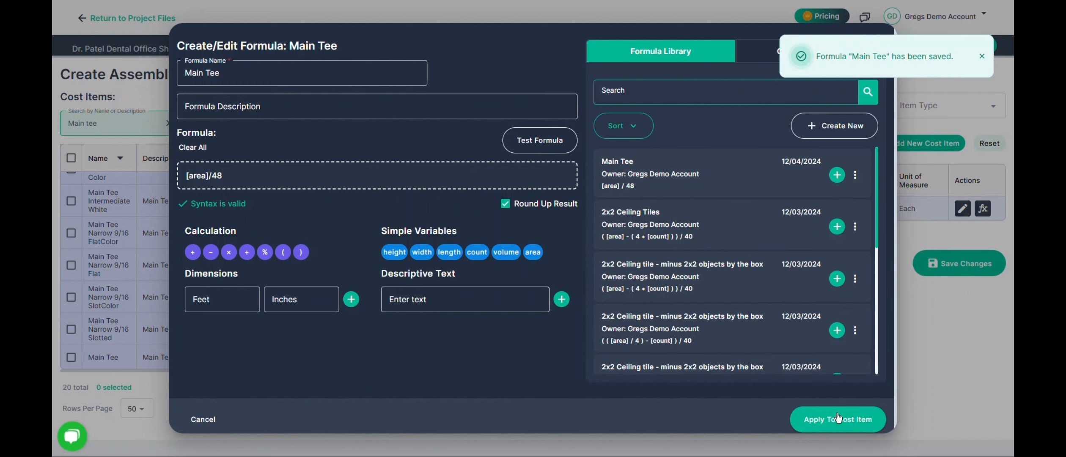
{"action": "left_click", "coordinate": [837, 417]}
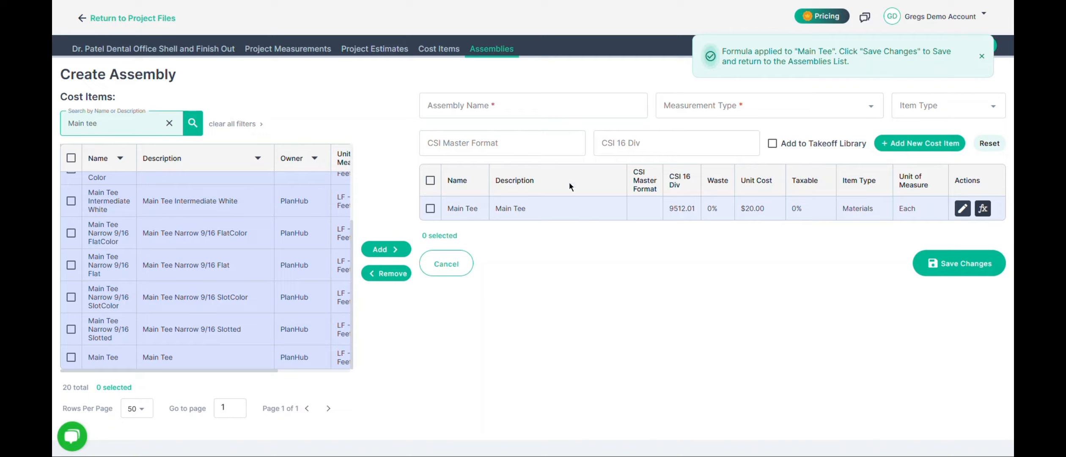
Step: Search the cost items for "cross tee" and add Cross Tee Suspended Ceiling to the assembly
{"action": "left_click_drag", "start_coordinate": [133, 131], "coordinate": [56, 120]}
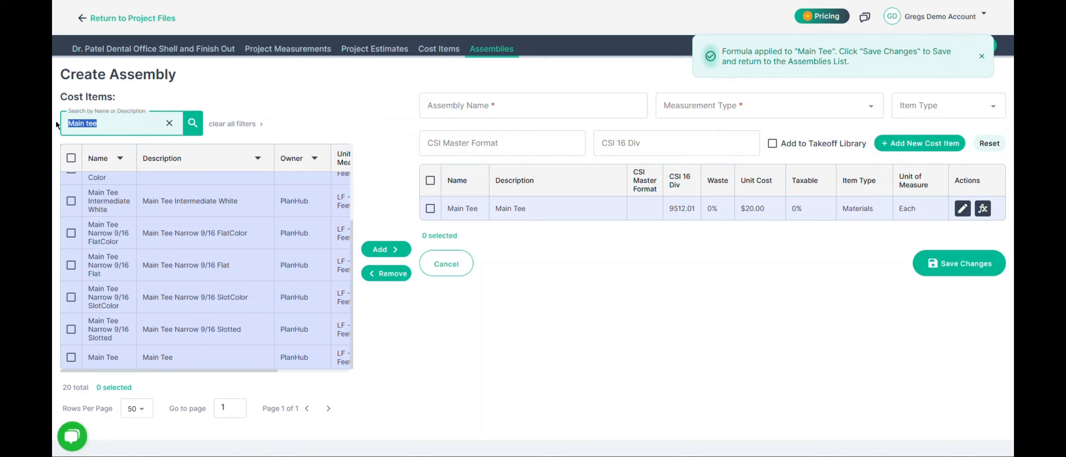
{"action": "type", "text": "cross tee"}
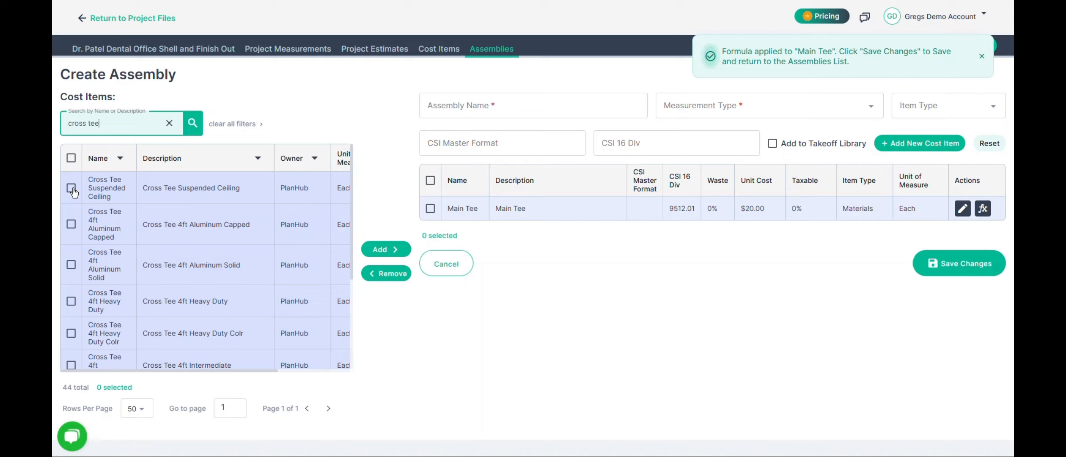
{"action": "left_click", "coordinate": [72, 188]}
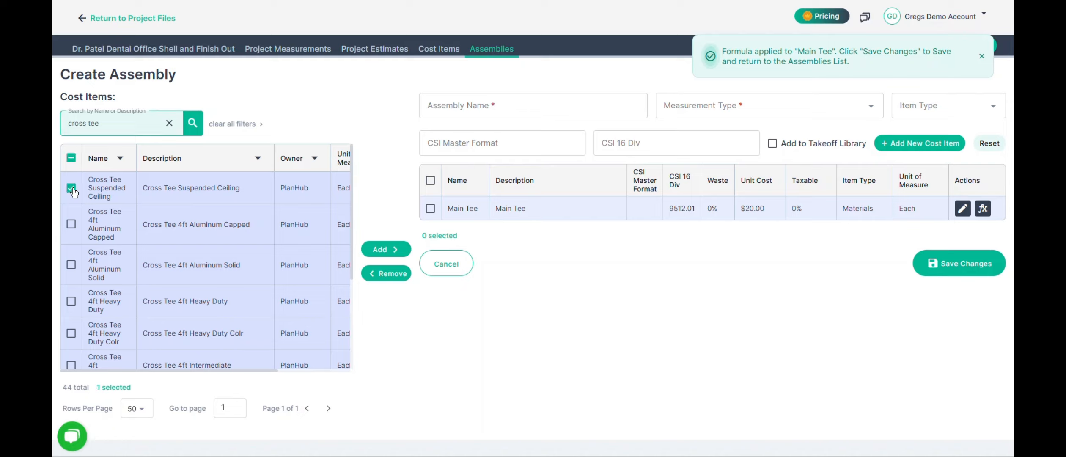
{"action": "left_click", "coordinate": [390, 253]}
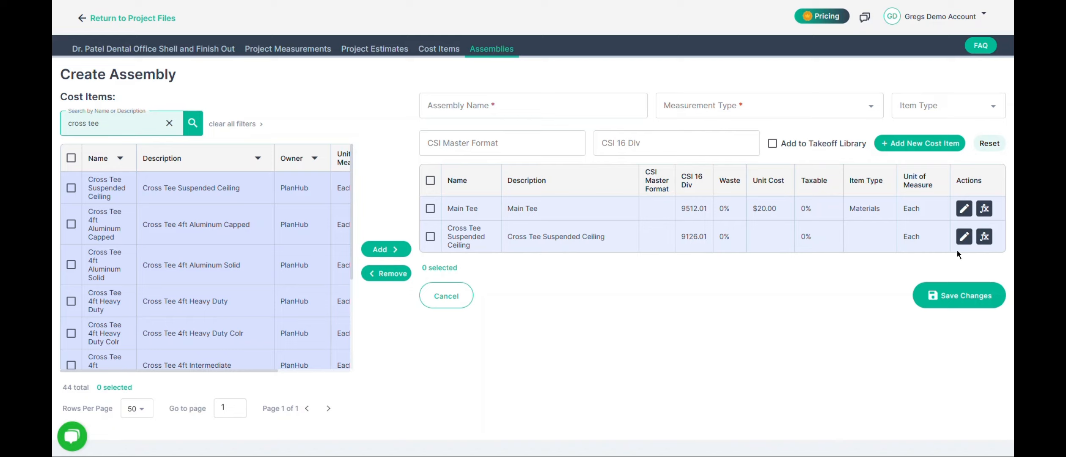
Step: Prefix the cross tee item's name and description with 4', set its unit cost to $6 and item type to Materials, and save it
{"action": "left_click", "coordinate": [963, 240]}
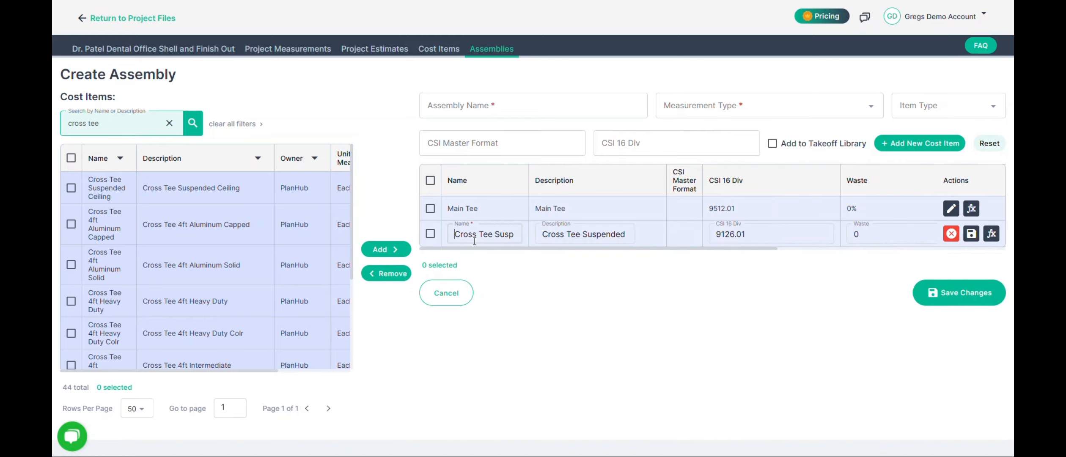
{"action": "type", "text": "4'"}
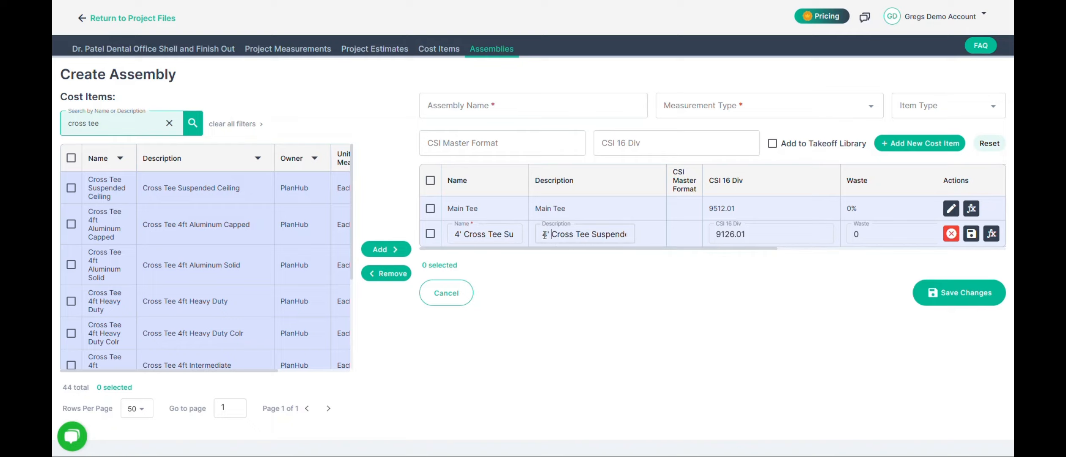
{"action": "left_click_drag", "start_coordinate": [531, 248], "coordinate": [768, 253]}
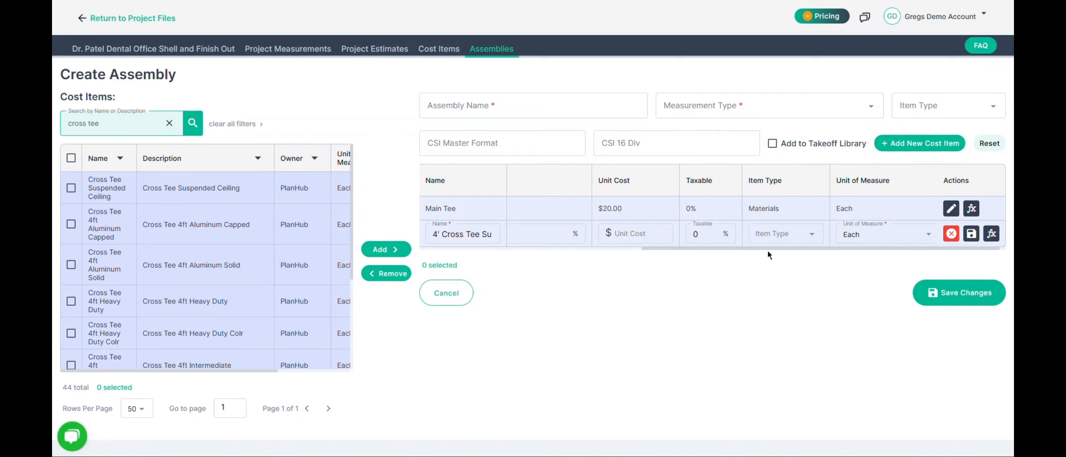
{"action": "left_click", "coordinate": [644, 236]}
{"action": "type", "text": "6"}
{"action": "left_click_drag", "start_coordinate": [681, 249], "coordinate": [696, 247]}
{"action": "left_click", "coordinate": [753, 237]}
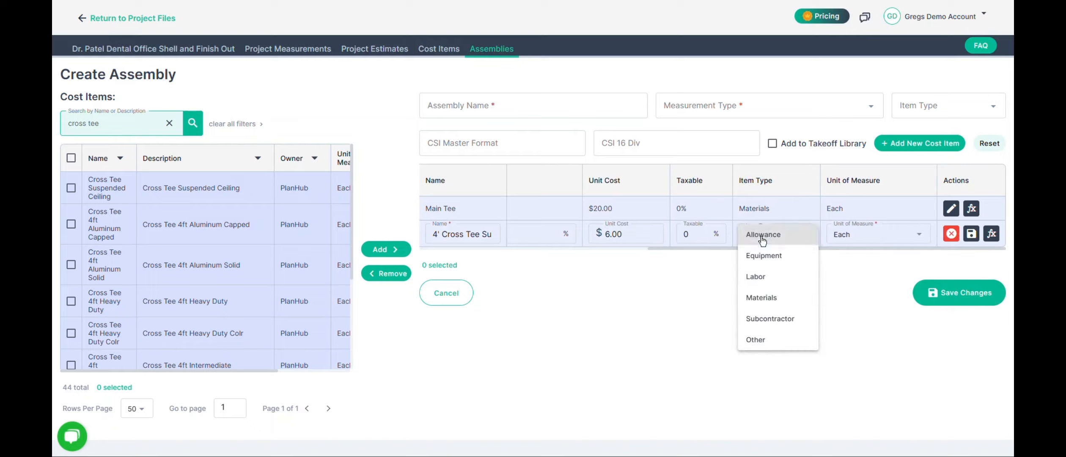
{"action": "left_click", "coordinate": [768, 295]}
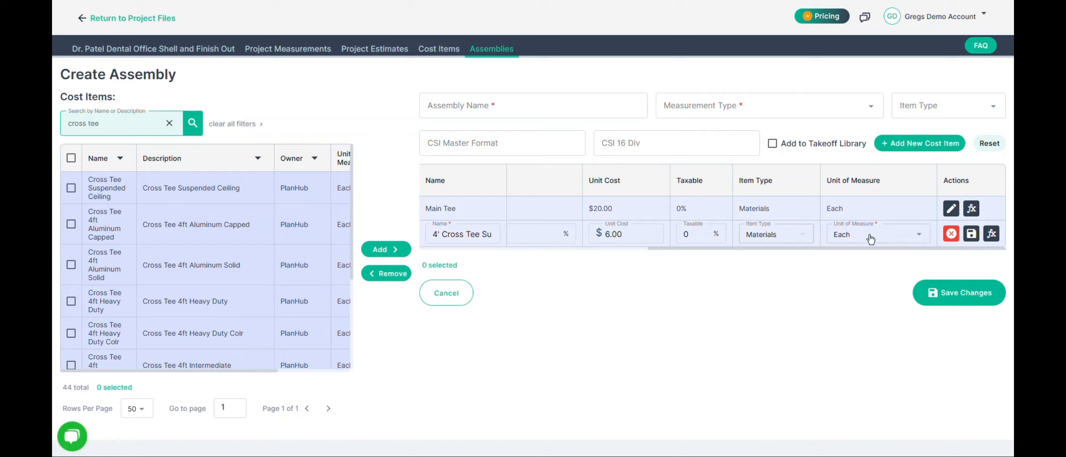
{"action": "left_click", "coordinate": [971, 238]}
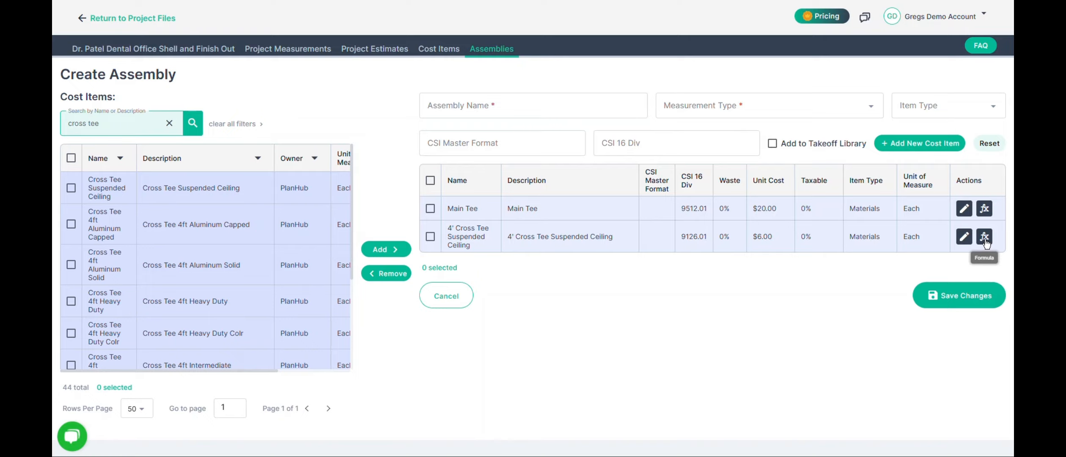
Step: Start a formula for the 4' Cross Tee Suspended Ceiling item and name it "Cross Tee"
{"action": "left_click", "coordinate": [984, 237]}
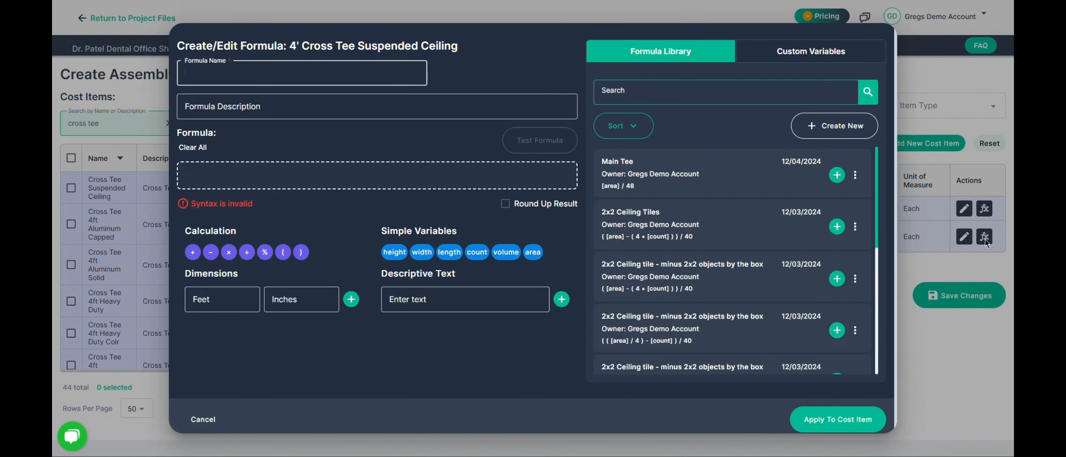
{"action": "left_click", "coordinate": [219, 91]}
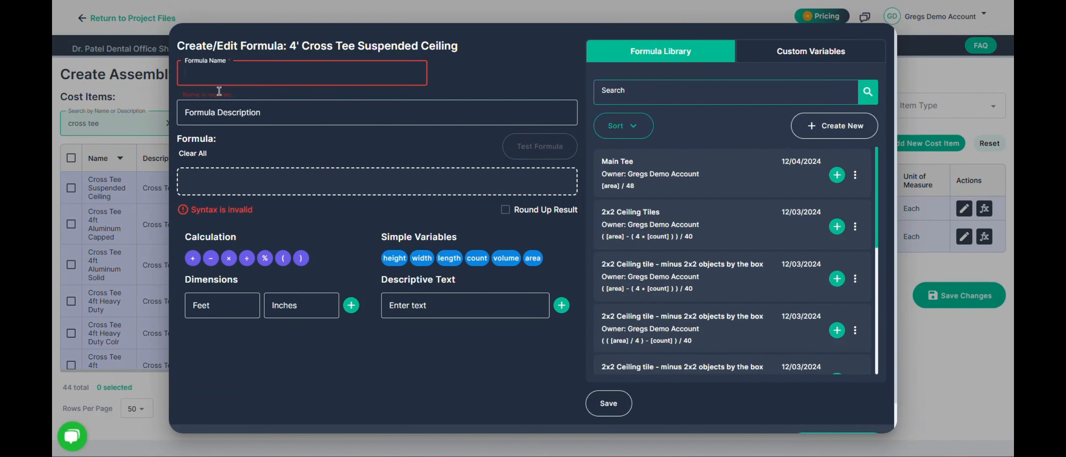
{"action": "type", "text": "C"}
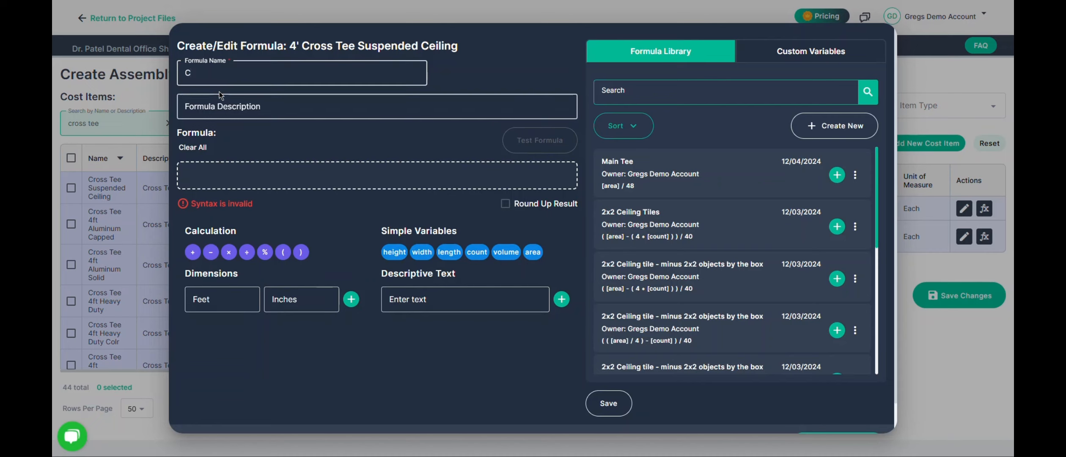
{"action": "type", "text": "ross Tee"}
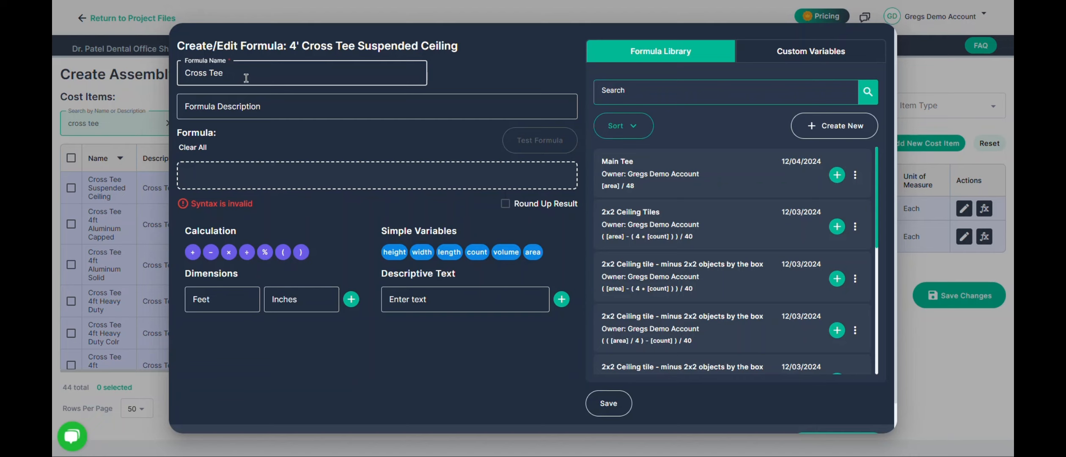
Step: Define the Cross Tee formula as ([area]/48)*6 with the result rounded up, save it and apply it to the cost item
{"action": "left_click", "coordinate": [239, 171]}
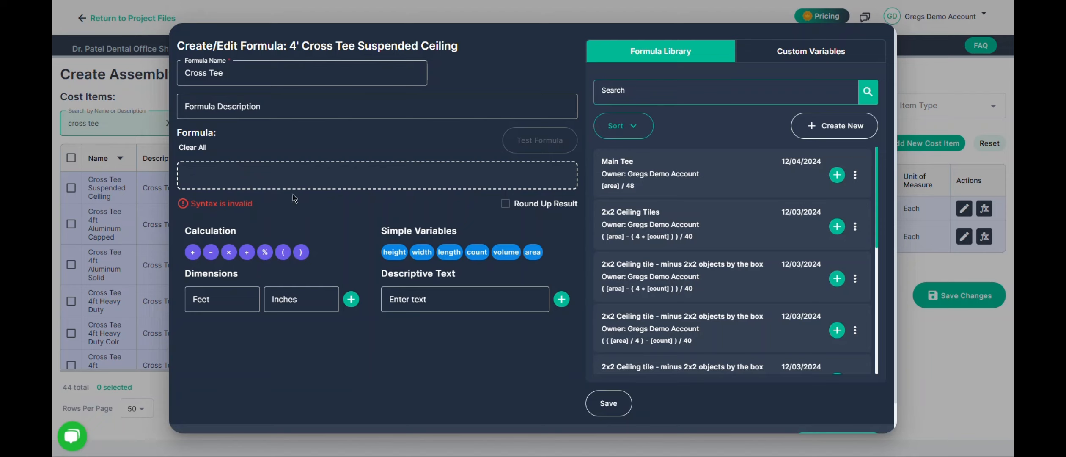
{"action": "left_click", "coordinate": [283, 252]}
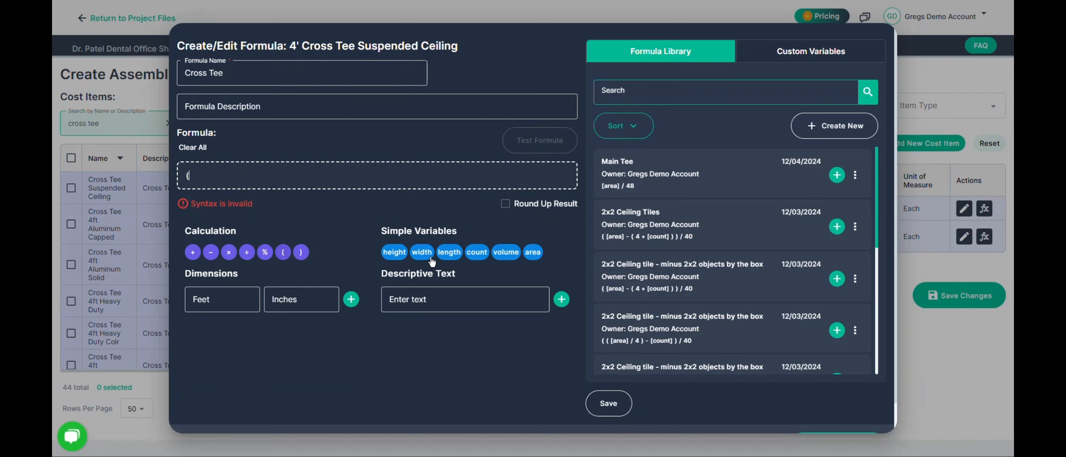
{"action": "left_click", "coordinate": [533, 252]}
{"action": "type", "text": "/48"}
{"action": "left_click", "coordinate": [300, 252]}
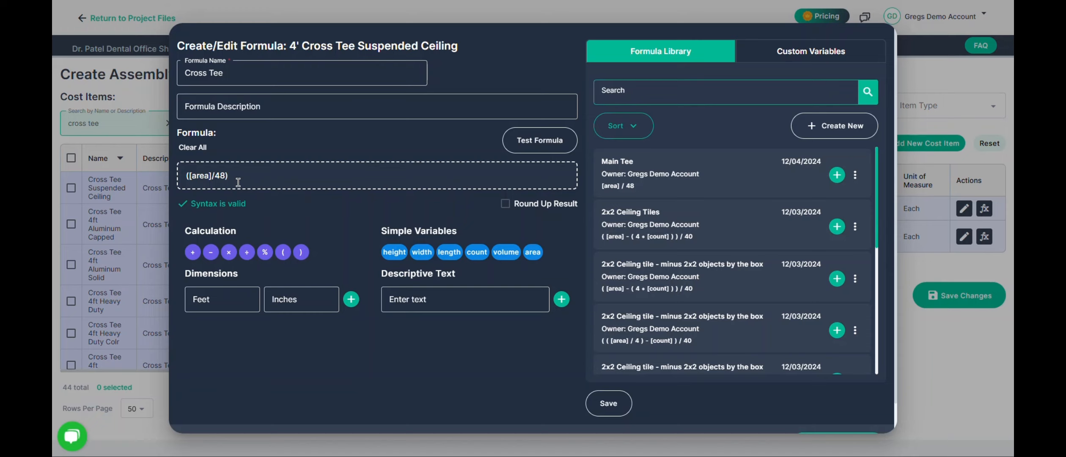
{"action": "type", "text": "*6"}
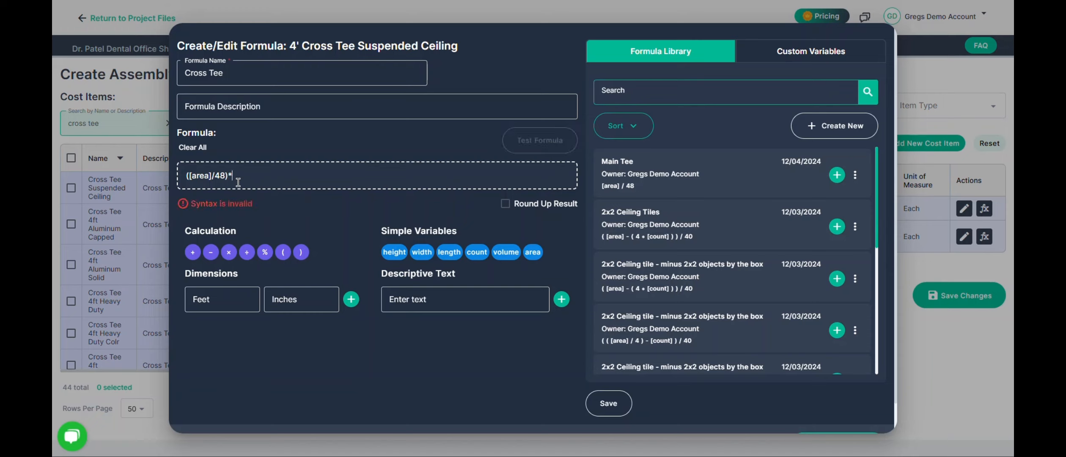
{"action": "left_click", "coordinate": [505, 204]}
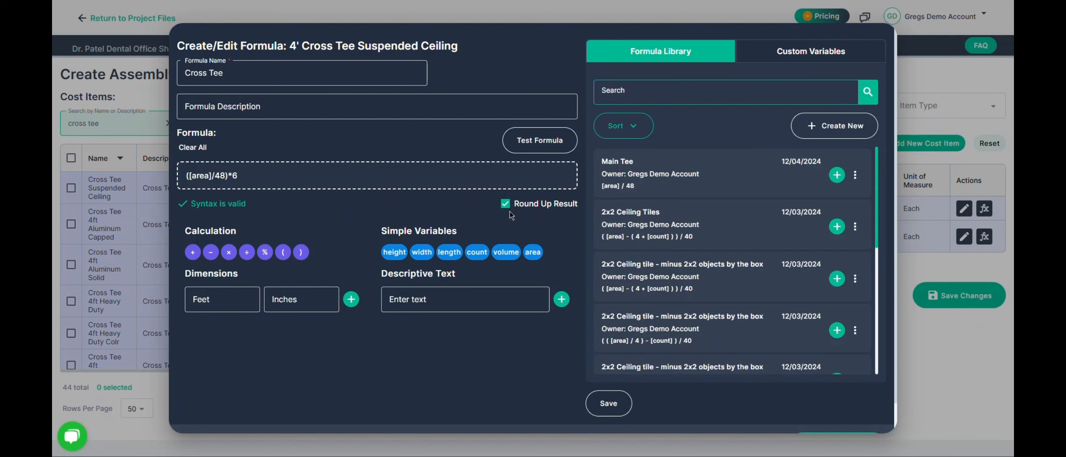
{"action": "left_click", "coordinate": [608, 402]}
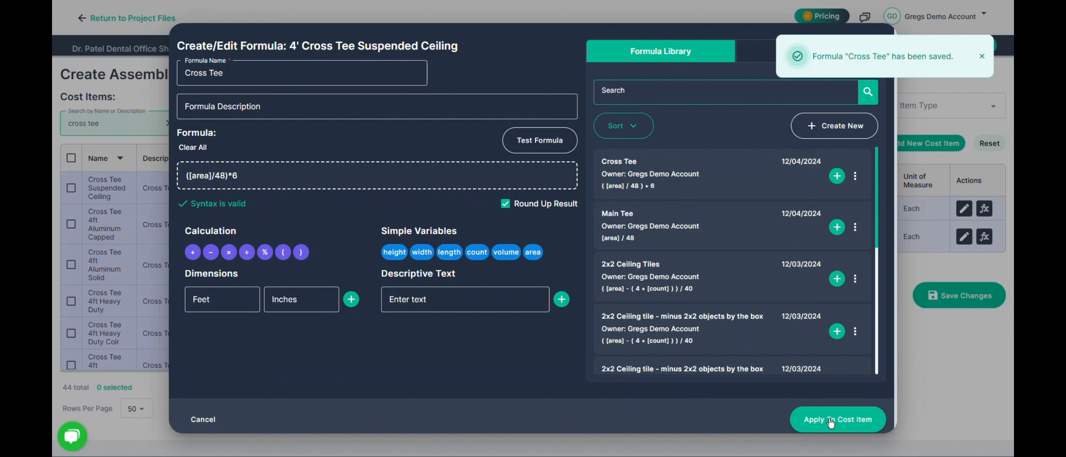
{"action": "left_click", "coordinate": [830, 420]}
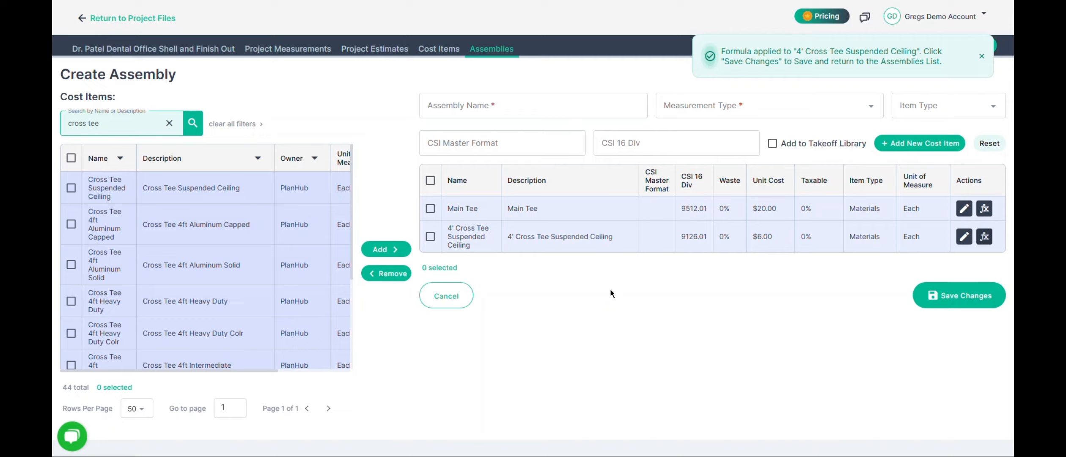
Step: Add Cross Tee Suspended Ceiling to the assembly again and prefix the new item's name and description with 2'
{"action": "left_click", "coordinate": [71, 187]}
{"action": "left_click", "coordinate": [384, 249]}
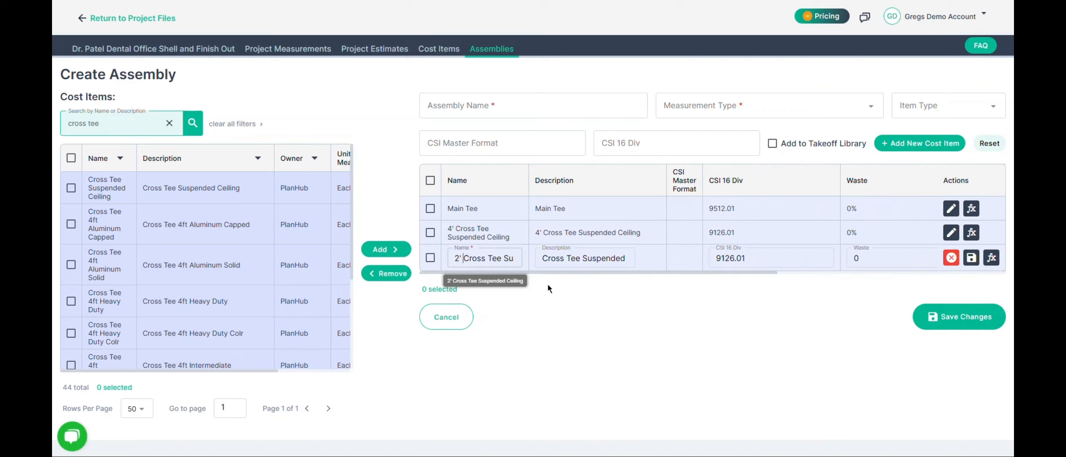
{"action": "left_click", "coordinate": [544, 259]}
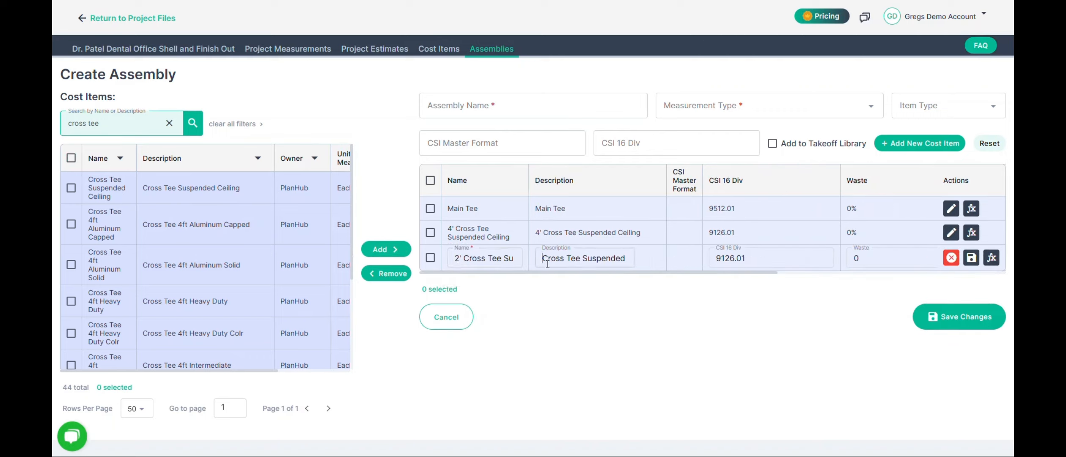
{"action": "type", "text": "2'"}
Step: Set the 2' cross tee item's type to Materials and its unit cost to $4, and save the item
{"action": "left_click_drag", "start_coordinate": [666, 272], "coordinate": [854, 268]}
{"action": "left_click", "coordinate": [804, 259]}
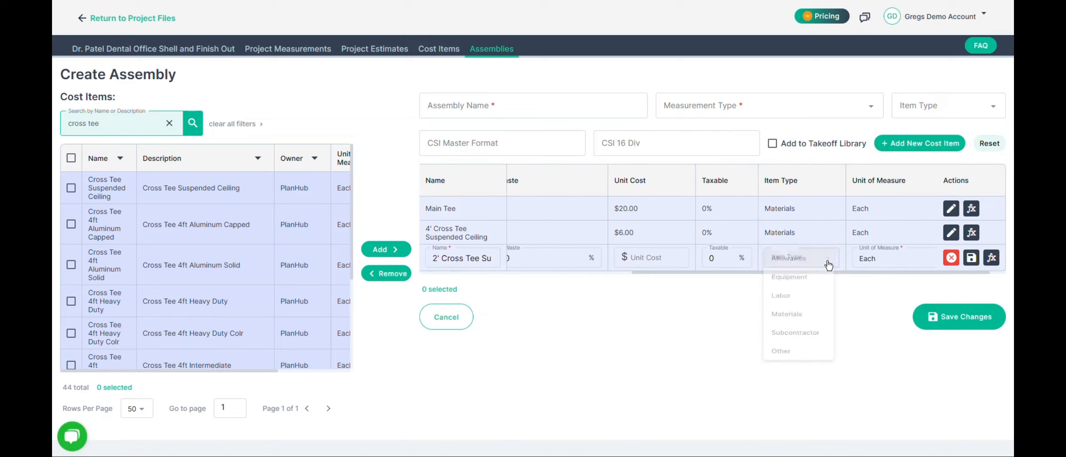
{"action": "left_click", "coordinate": [803, 322]}
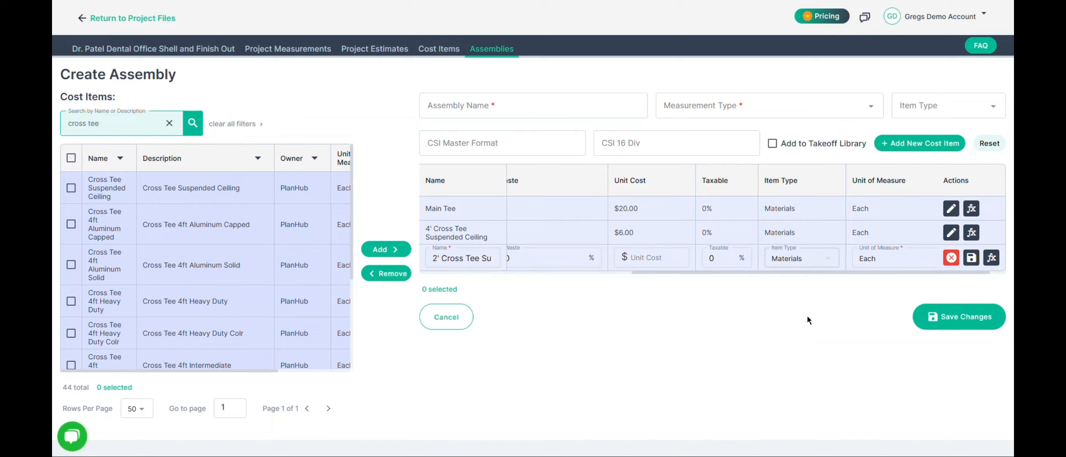
{"action": "left_click", "coordinate": [670, 257]}
{"action": "type", "text": "4"}
{"action": "left_click_drag", "start_coordinate": [736, 274], "coordinate": [821, 274]}
{"action": "left_click", "coordinate": [970, 259]}
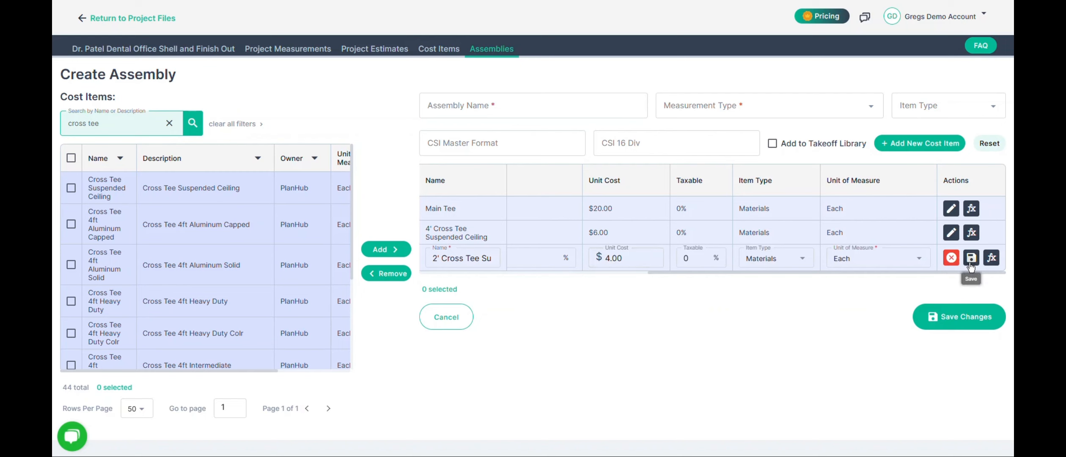
Step: Load the Cross Tee formula from the library for the 2' Cross Tee Suspended Ceiling item and apply it to the cost item
{"action": "left_click", "coordinate": [984, 269]}
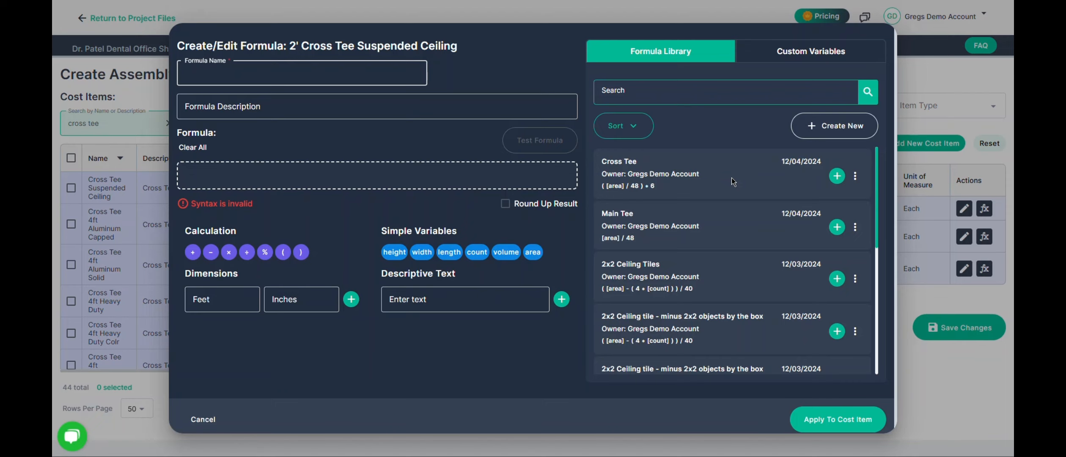
{"action": "left_click", "coordinate": [836, 176]}
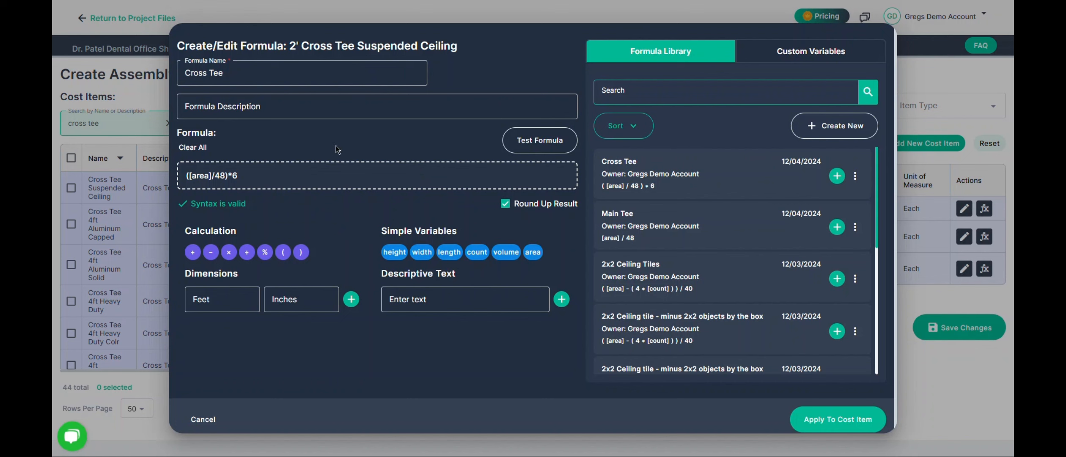
{"action": "left_click", "coordinate": [839, 428]}
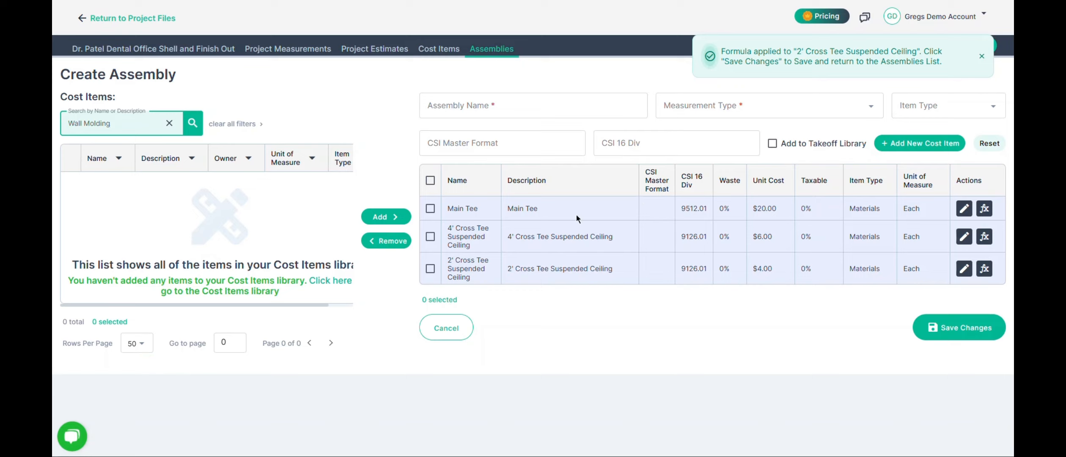
Step: Add a new cost item to the assembly with "Wall Molding" as both its name and description
{"action": "left_click", "coordinate": [917, 143]}
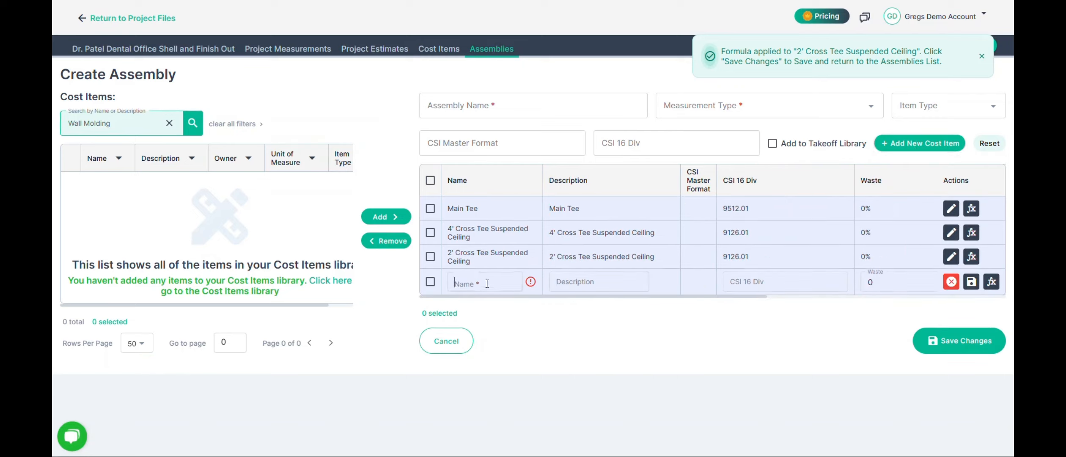
{"action": "type", "text": "Wall"}
{"action": "type", "text": "Molding"}
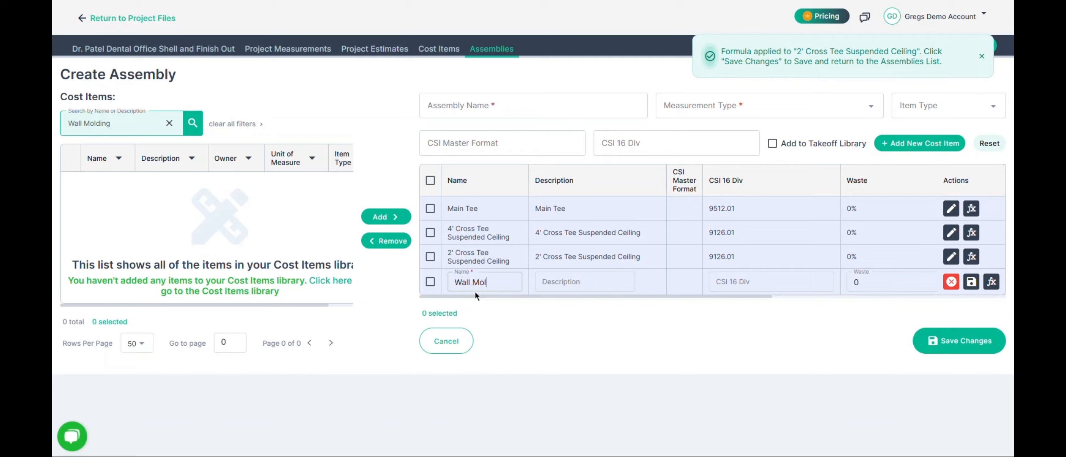
{"action": "left_click", "coordinate": [556, 282]}
{"action": "type", "text": "Wall Molding"}
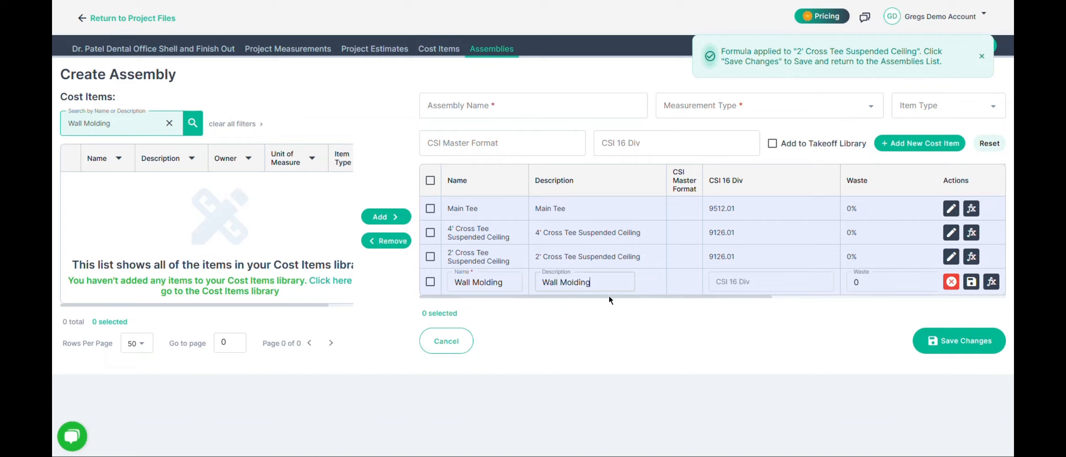
Step: Set the Wall Molding item's unit cost to $7, type to Materials and unit of measure to Each, and save the item
{"action": "scroll", "coordinate": [609, 295], "scroll_direction": "right", "scroll_amount": 7}
{"action": "left_click", "coordinate": [683, 286]}
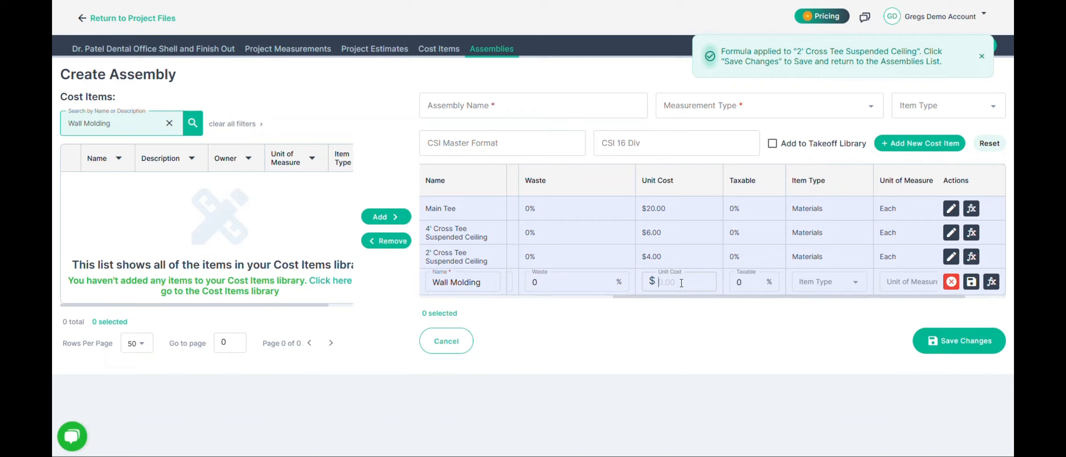
{"action": "type", "text": "7"}
{"action": "scroll", "coordinate": [687, 297], "scroll_direction": "right", "scroll_amount": 3}
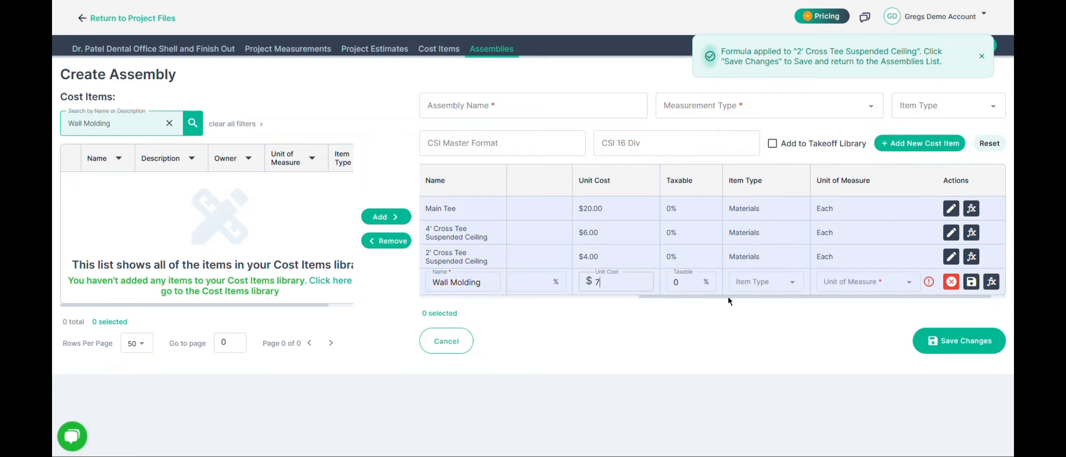
{"action": "left_click", "coordinate": [768, 287]}
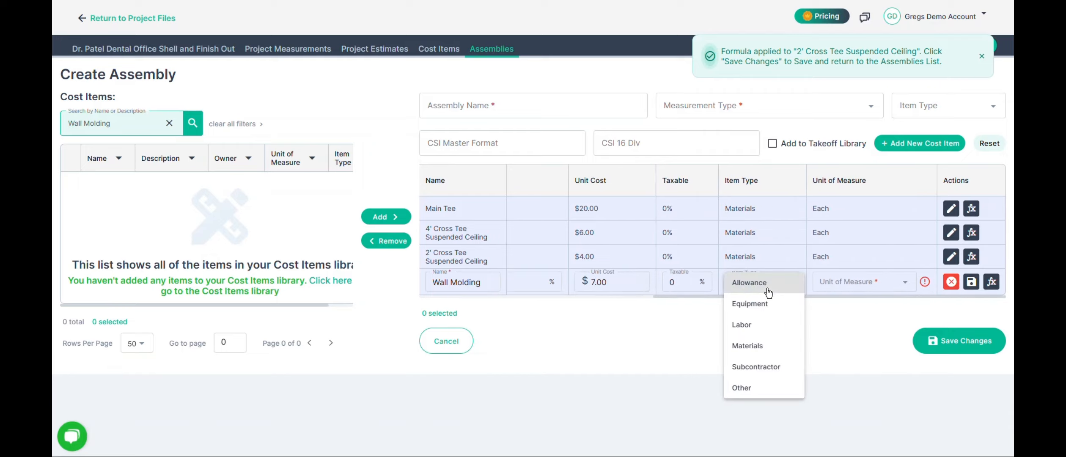
{"action": "left_click", "coordinate": [754, 344]}
{"action": "left_click", "coordinate": [874, 287]}
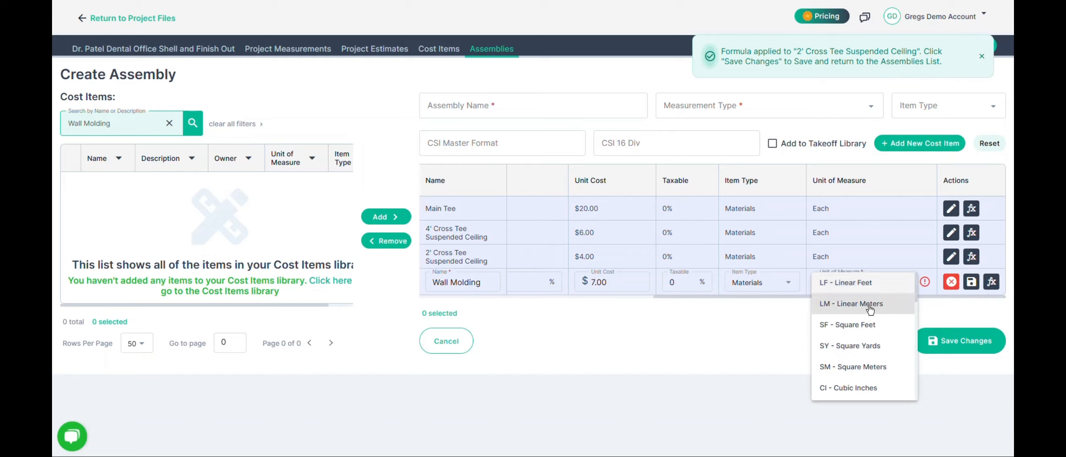
{"action": "scroll", "coordinate": [869, 310], "scroll_direction": "down", "scroll_amount": 3}
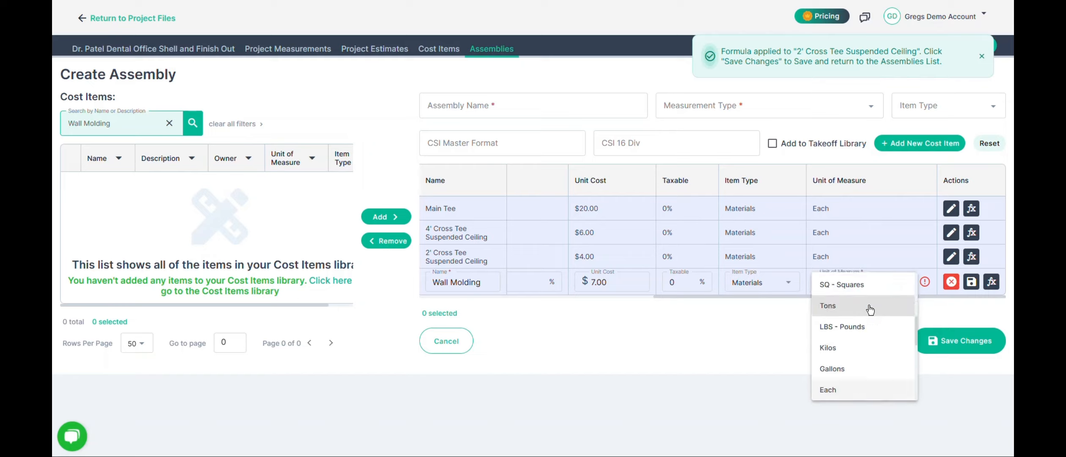
{"action": "left_click", "coordinate": [843, 398]}
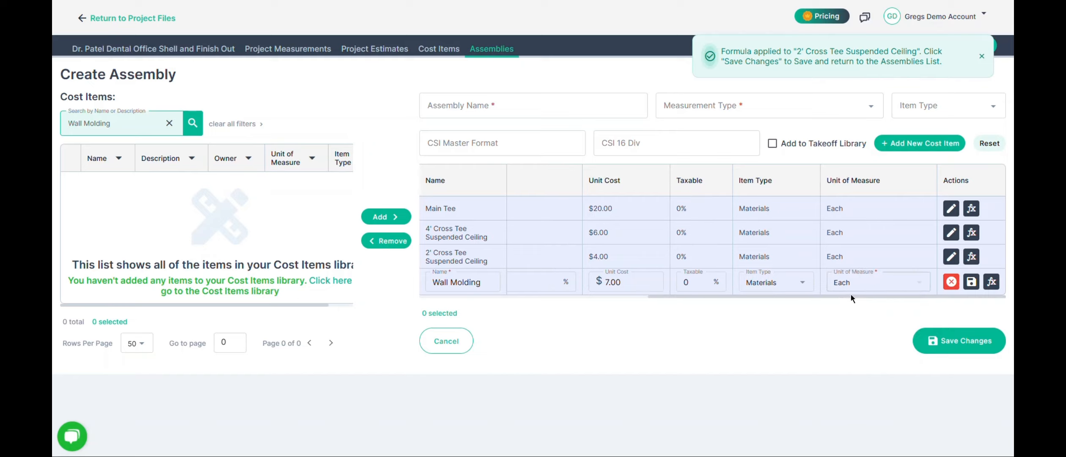
{"action": "left_click", "coordinate": [976, 288]}
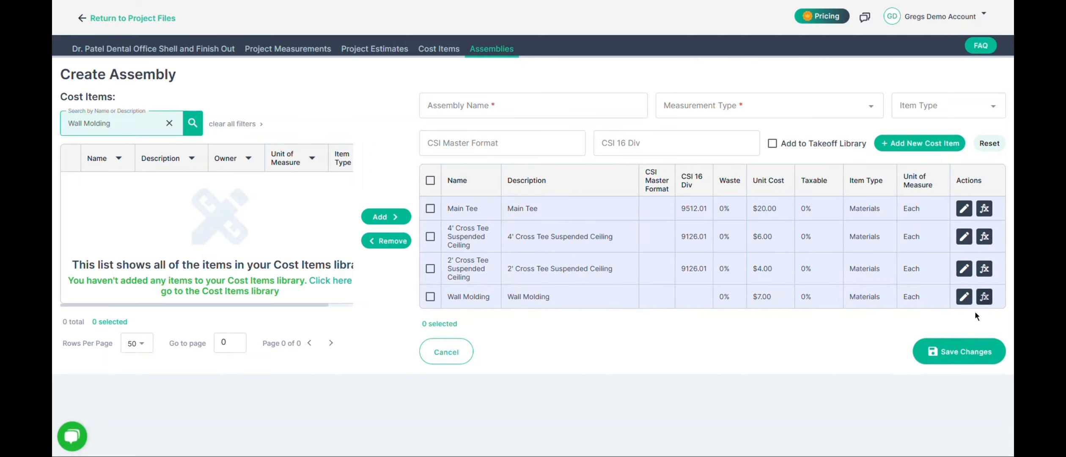
Step: Start a formula for the Wall Molding item and name it "length /12"
{"action": "left_click", "coordinate": [986, 297]}
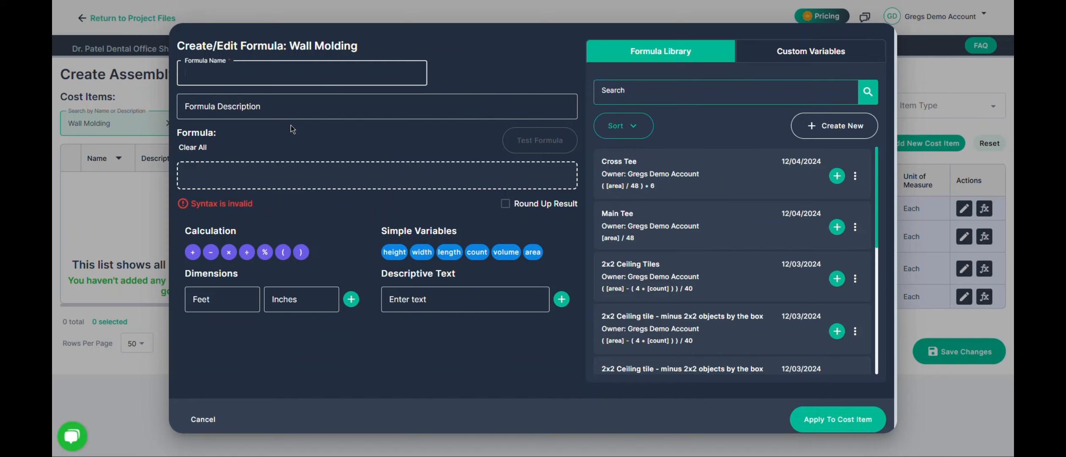
{"action": "type", "text": "lengt"}
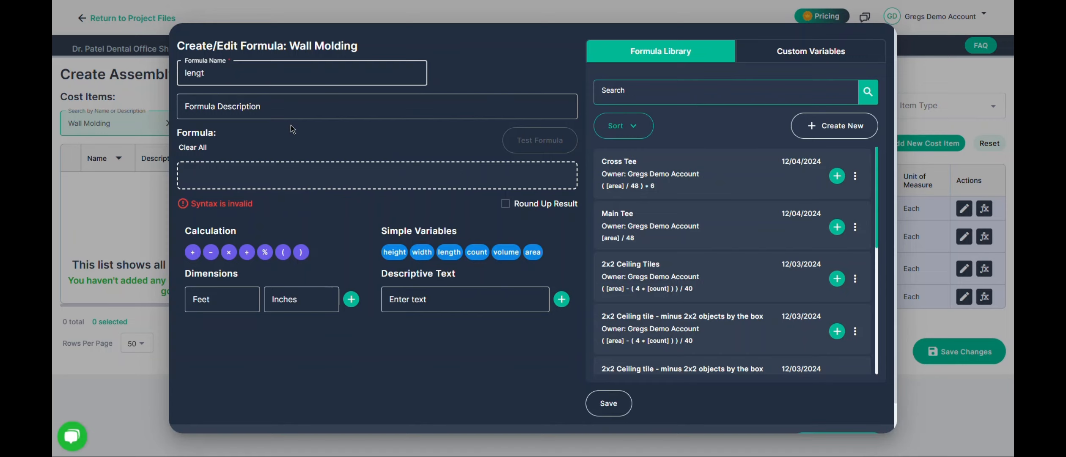
{"action": "type", "text": "h /12"}
Step: Define the Wall Molding formula as [length]/12 with the result rounded up, save it and apply it to the cost item
{"action": "left_click", "coordinate": [275, 171]}
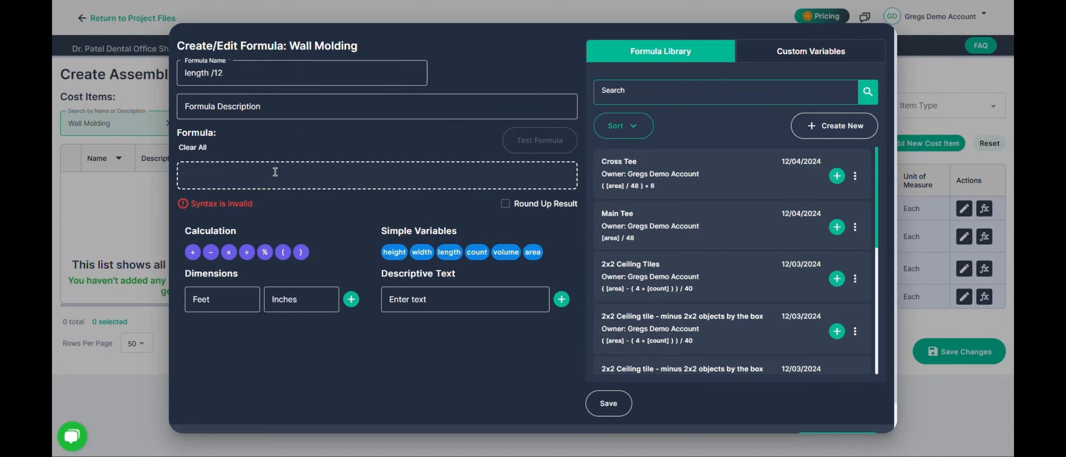
{"action": "left_click", "coordinate": [448, 253]}
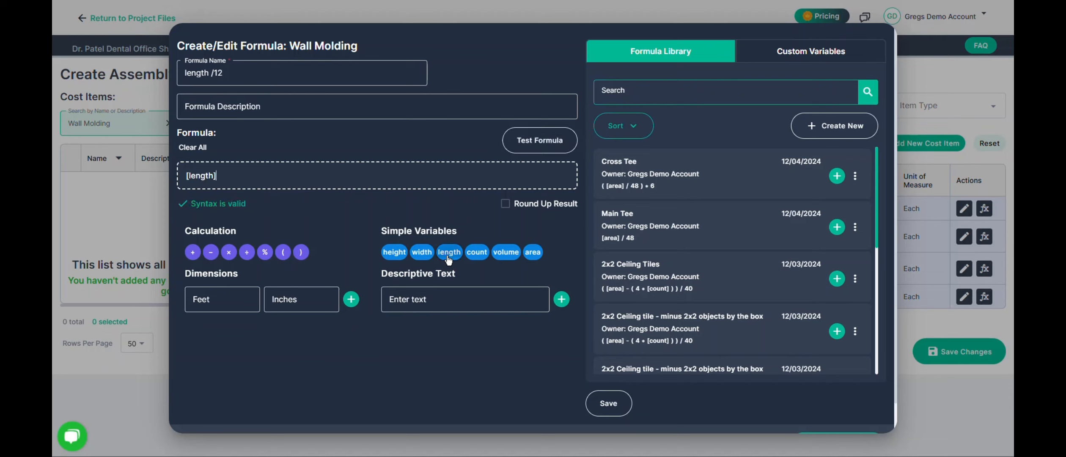
{"action": "left_click", "coordinate": [247, 252]}
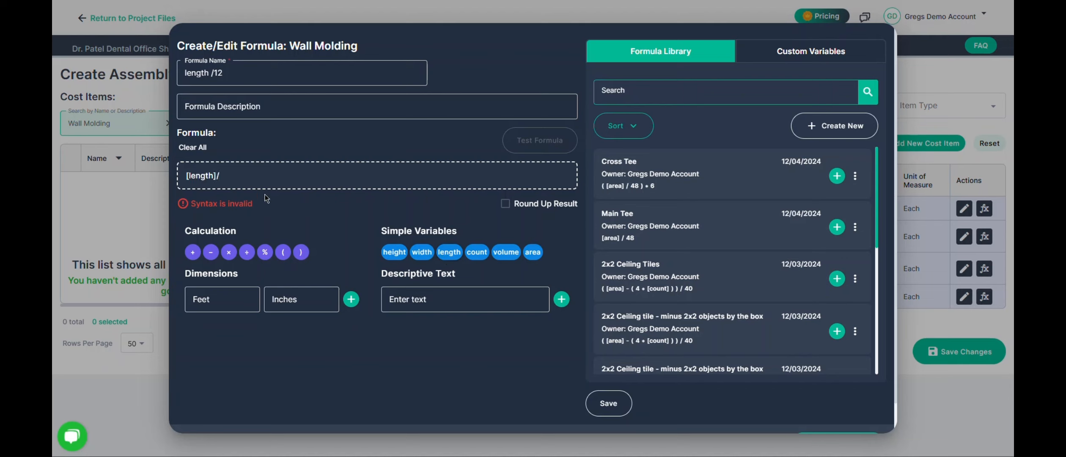
{"action": "type", "text": "12"}
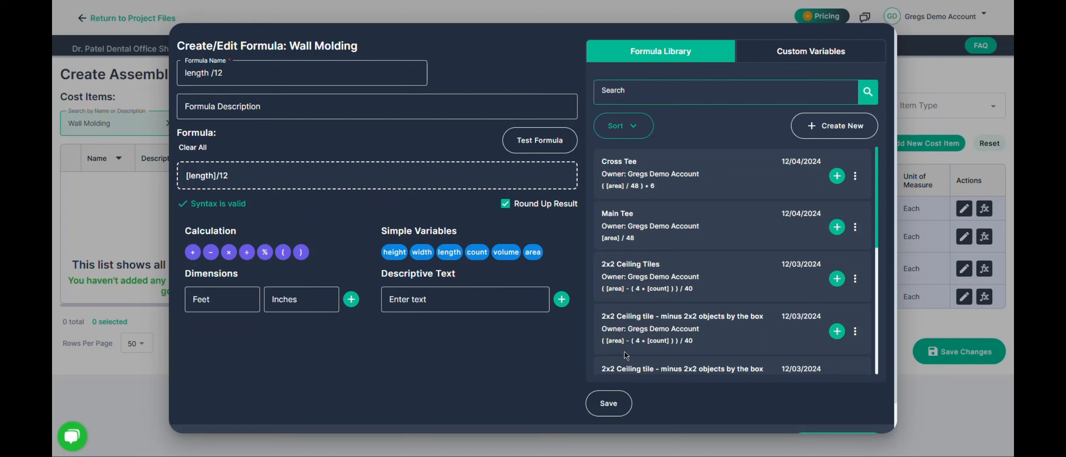
{"action": "left_click", "coordinate": [611, 404]}
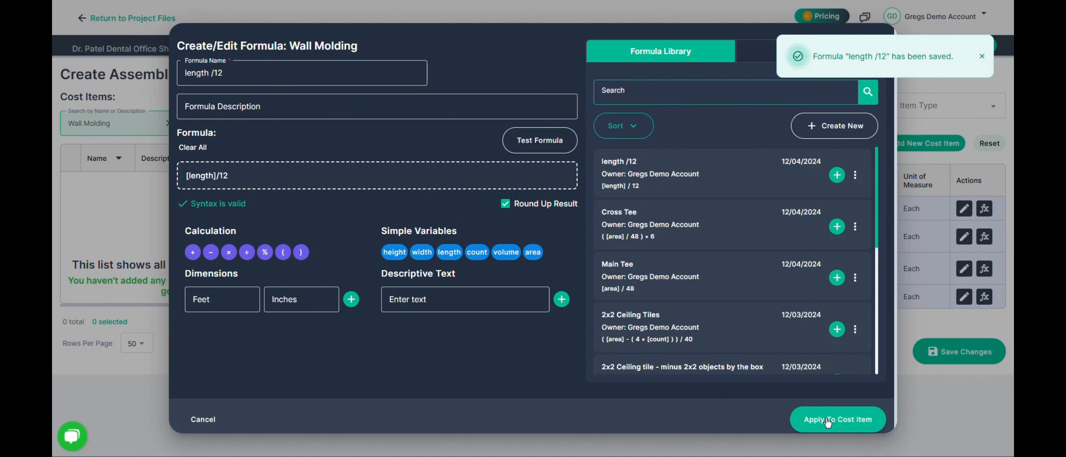
{"action": "left_click", "coordinate": [827, 421]}
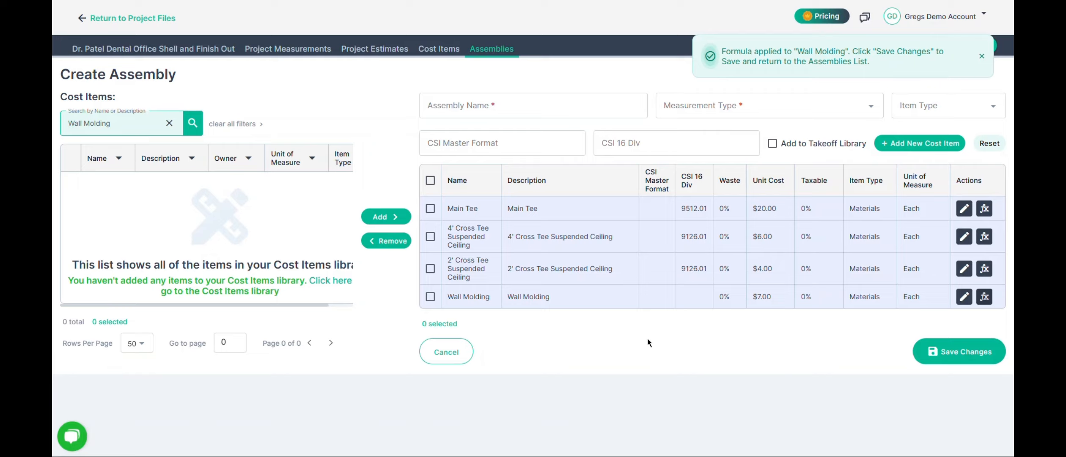
Step: Search the cost items for "12 gauge" and add the first 12 Gauge Galv Wire item to the assembly
{"action": "left_click", "coordinate": [169, 123]}
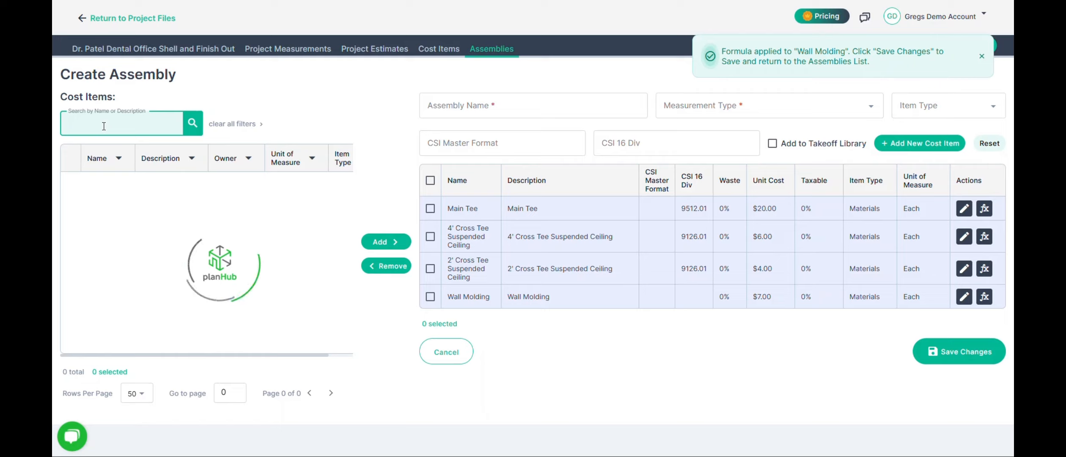
{"action": "type", "text": "12 gauge"}
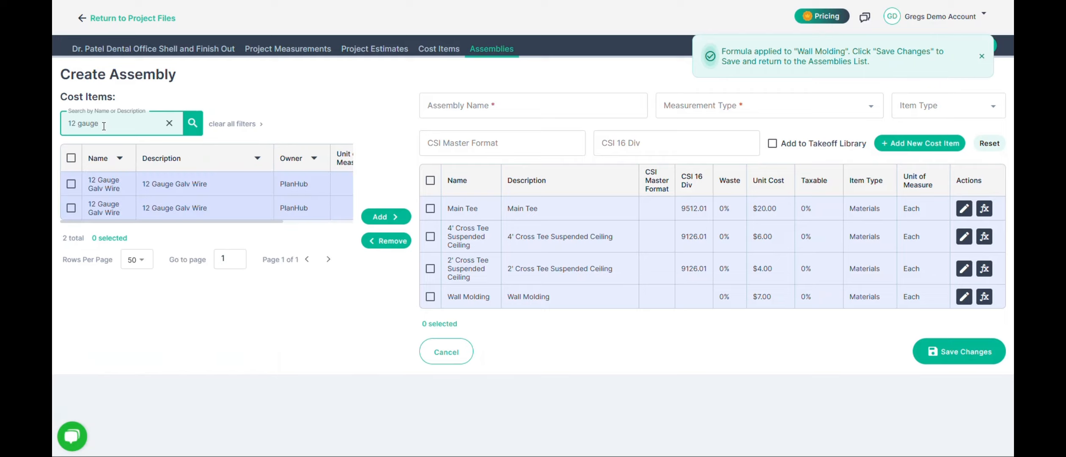
{"action": "left_click", "coordinate": [71, 185]}
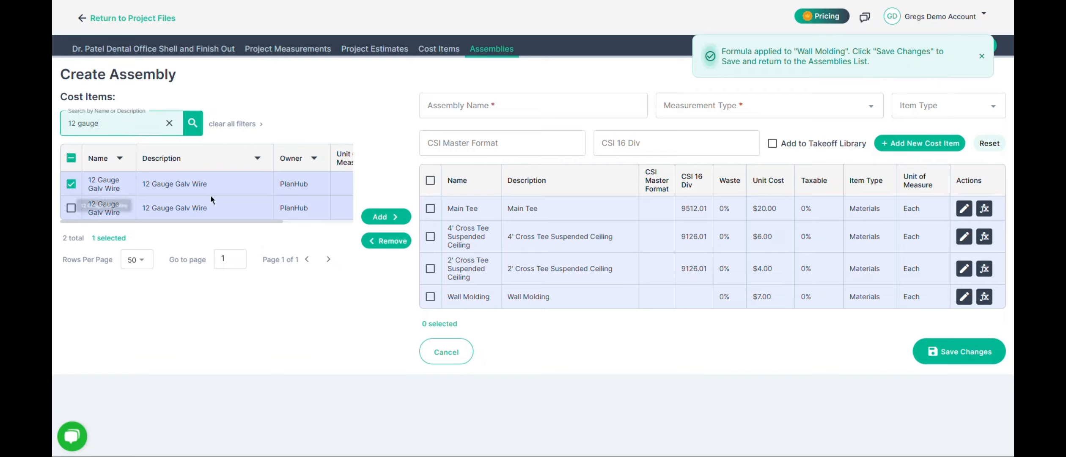
{"action": "left_click", "coordinate": [379, 219]}
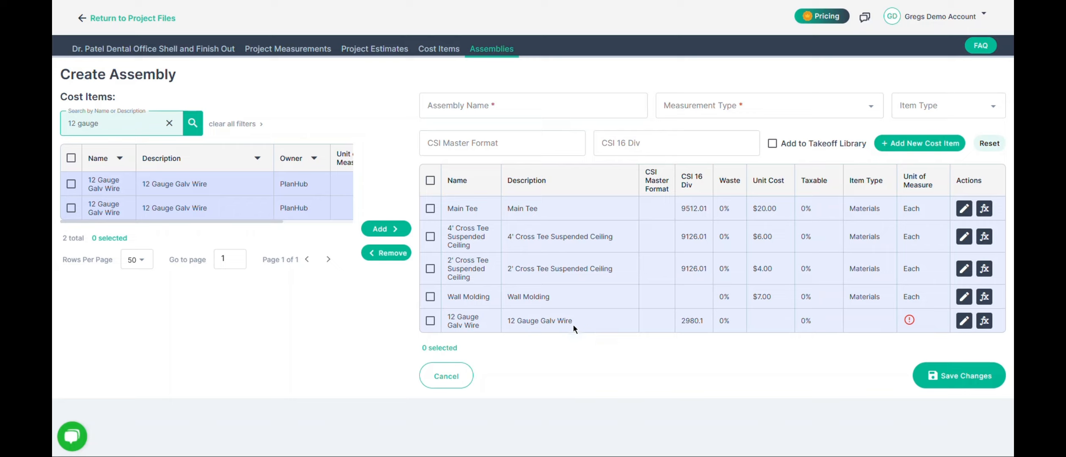
Step: Set the 12 Gauge Galv Wire item's unit to LF - Linear Feet, unit cost to $0.25 and type to Materials, and save it
{"action": "left_click", "coordinate": [963, 321]}
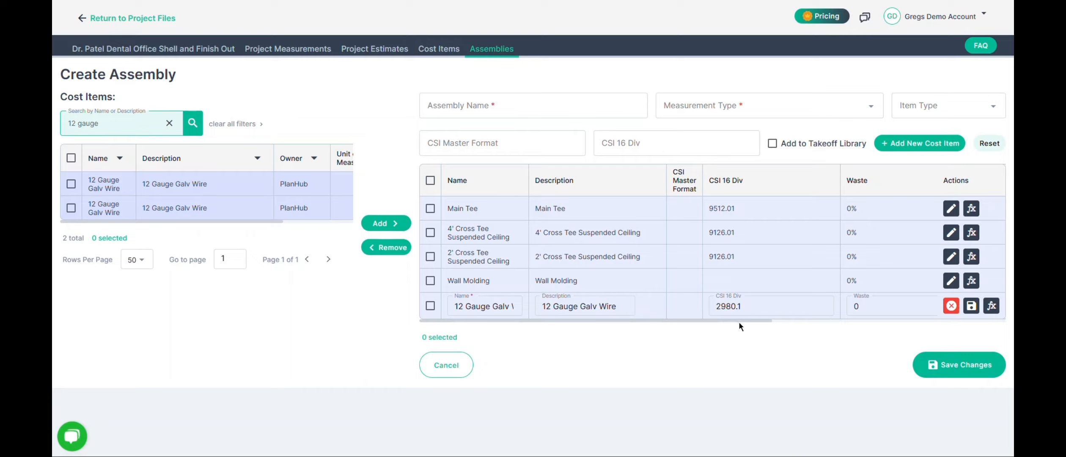
{"action": "left_click_drag", "start_coordinate": [742, 321], "coordinate": [949, 321]}
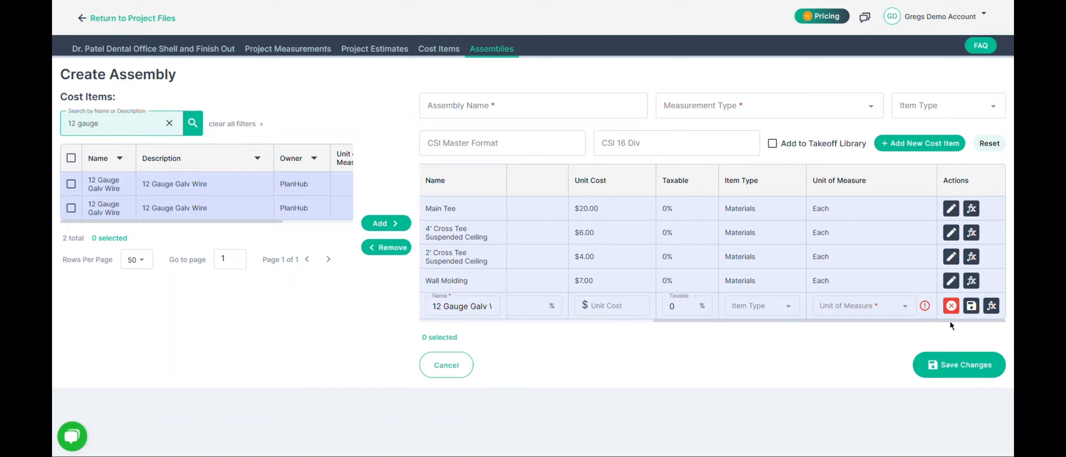
{"action": "left_click", "coordinate": [886, 314]}
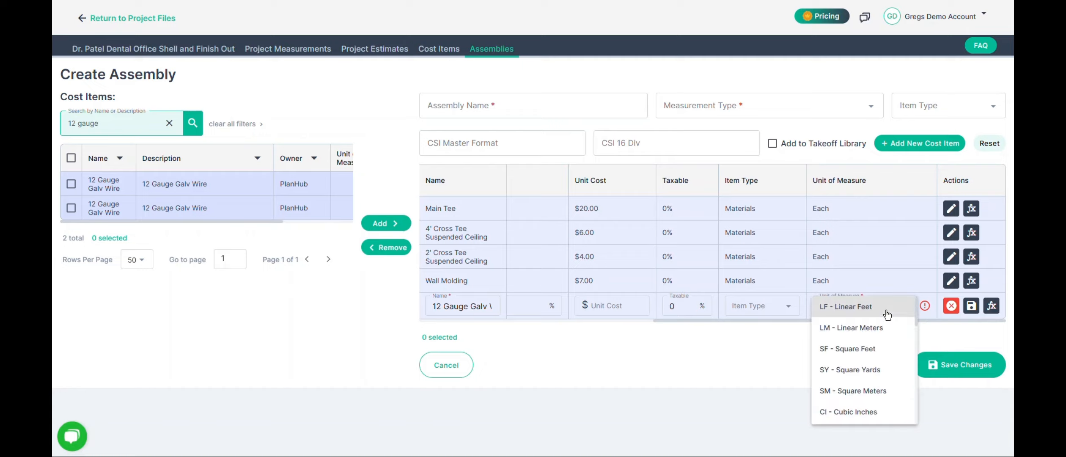
{"action": "left_click", "coordinate": [886, 314]}
{"action": "left_click", "coordinate": [619, 310]}
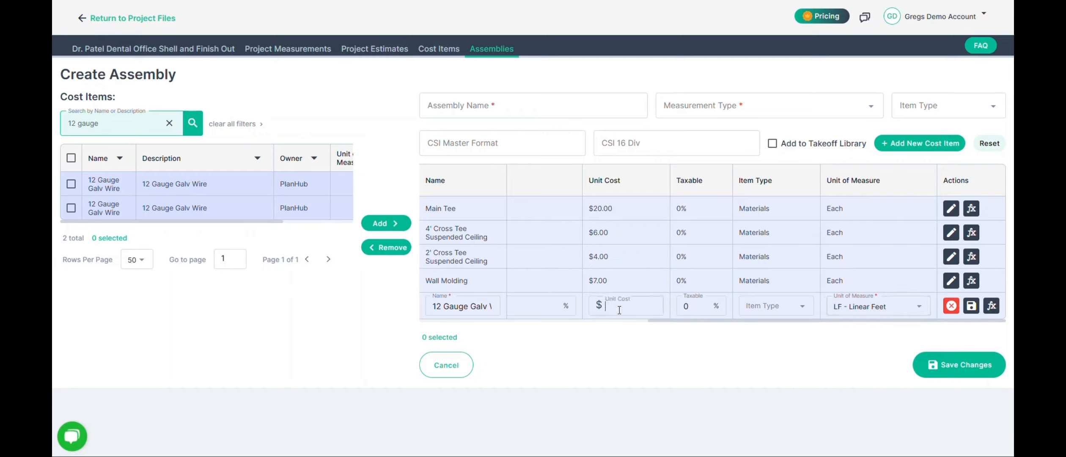
{"action": "type", "text": "0.25"}
{"action": "left_click", "coordinate": [761, 306]}
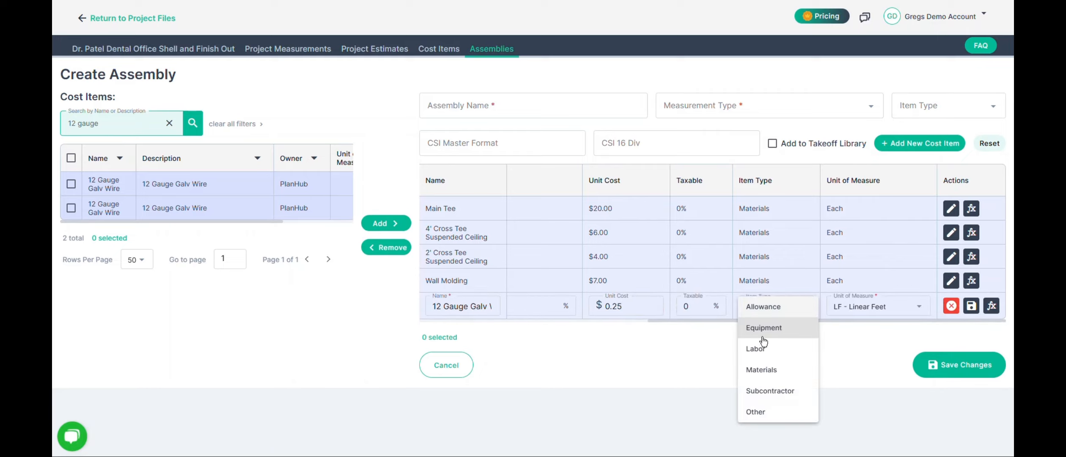
{"action": "left_click", "coordinate": [761, 369]}
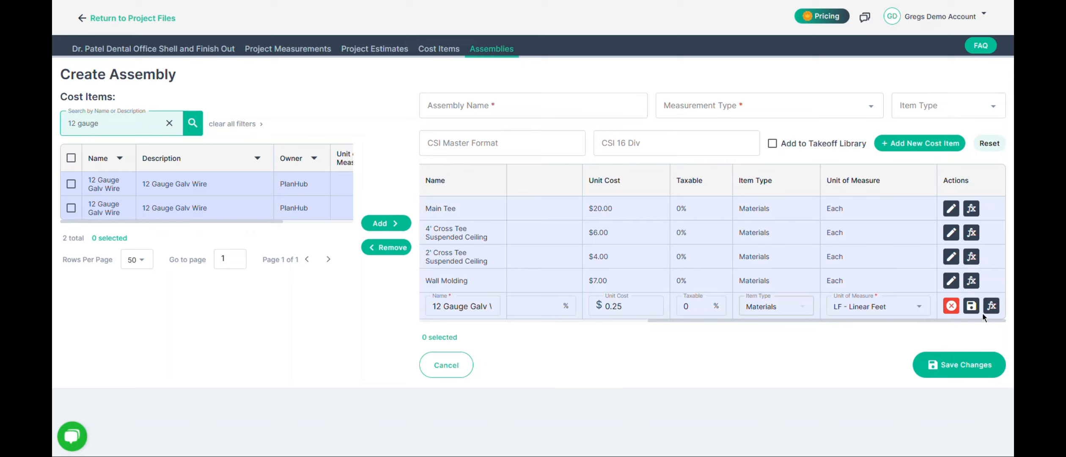
{"action": "left_click", "coordinate": [970, 307]}
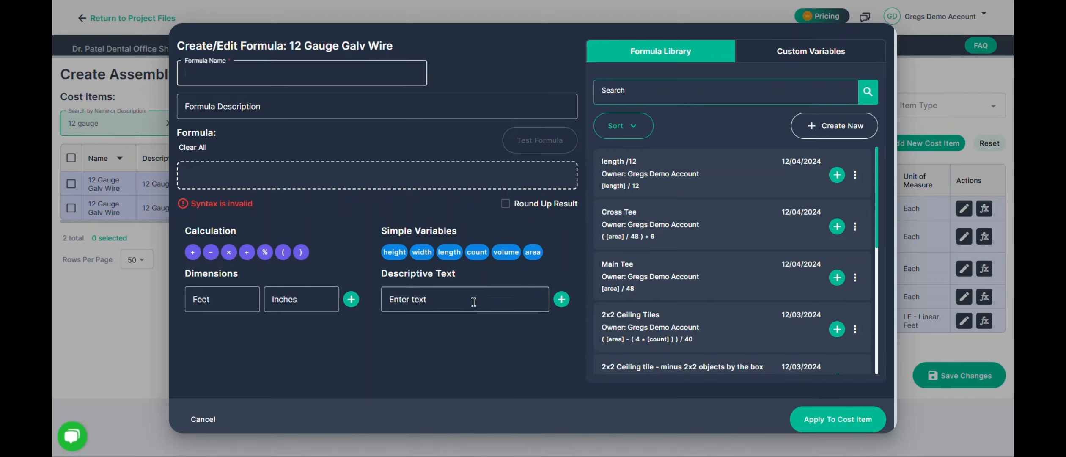
Step: Enter the 12 Gauge Galv Wire item's formula as ((([area]/48)*12)/4)*[height]
{"action": "left_click", "coordinate": [288, 258]}
{"action": "left_click", "coordinate": [287, 258]}
{"action": "left_click", "coordinate": [288, 258]}
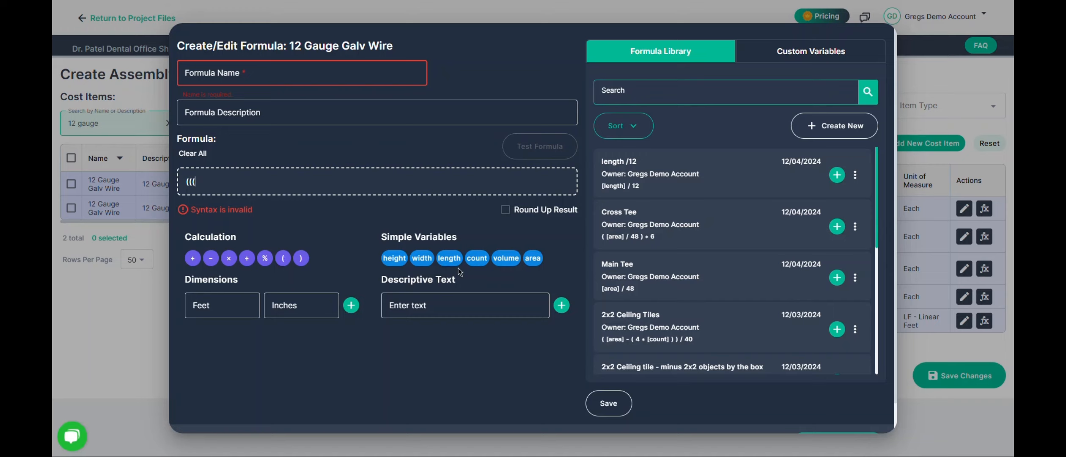
{"action": "left_click", "coordinate": [531, 259]}
{"action": "type", "text": "/48)*12)/4)*"}
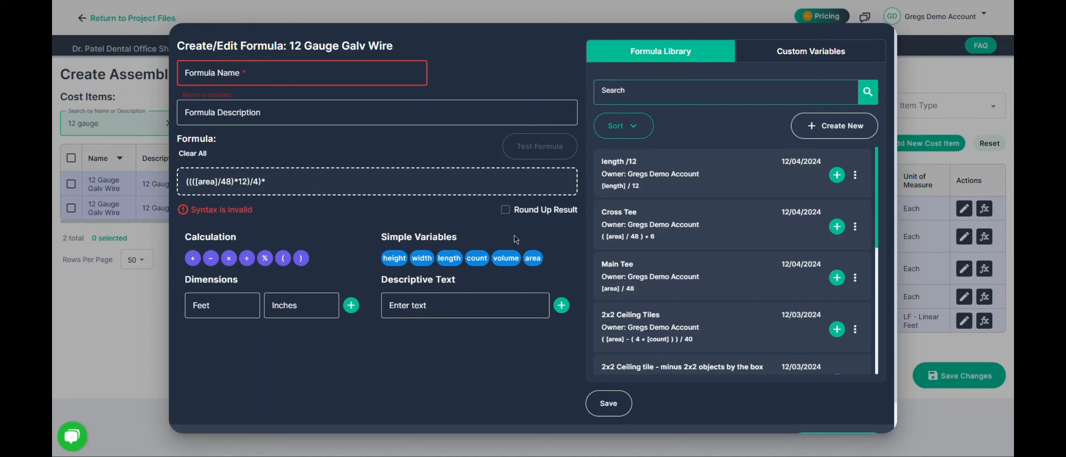
{"action": "left_click", "coordinate": [397, 259]}
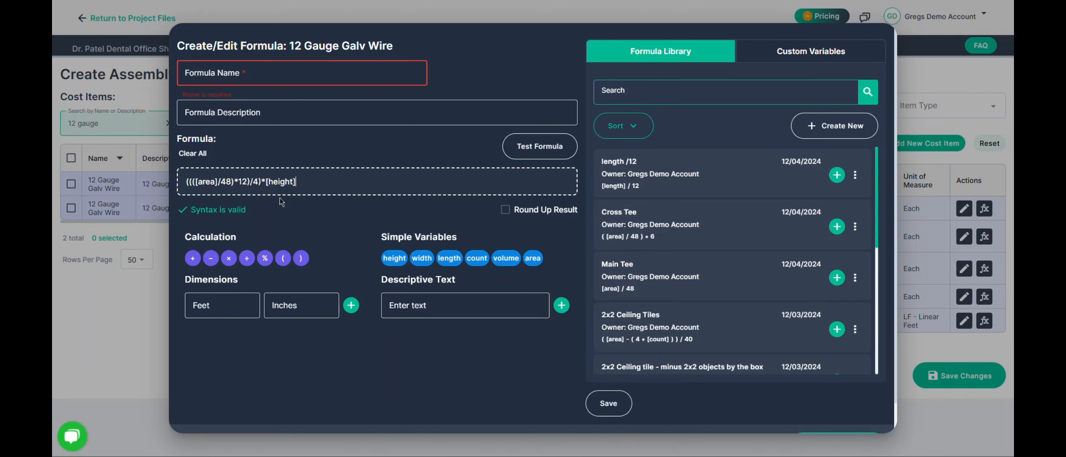
Step: Name the 12 Gauge Galv Wire formula "Support Wire", save it and apply it to the cost item
{"action": "scroll", "coordinate": [393, 338], "scroll_direction": "down", "scroll_amount": 1}
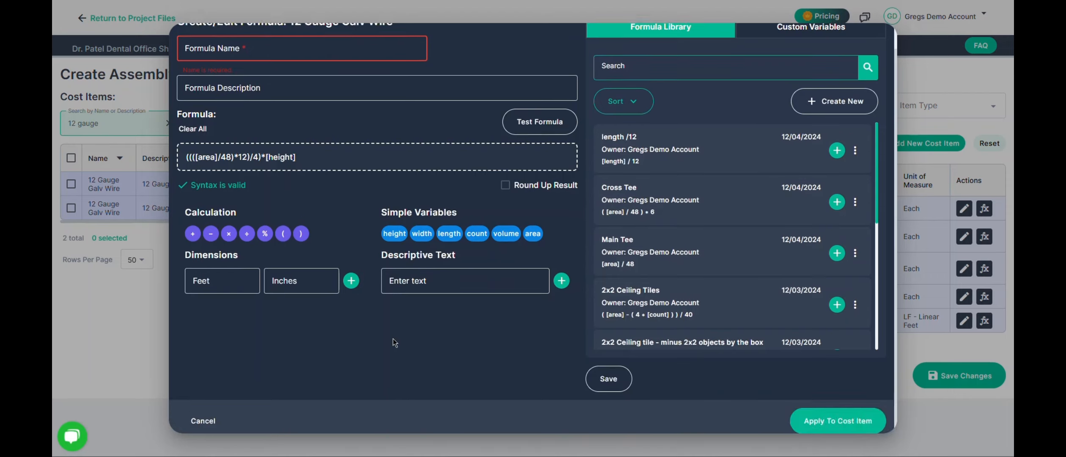
{"action": "scroll", "coordinate": [393, 338], "scroll_direction": "up", "scroll_amount": 1}
{"action": "left_click", "coordinate": [254, 76]}
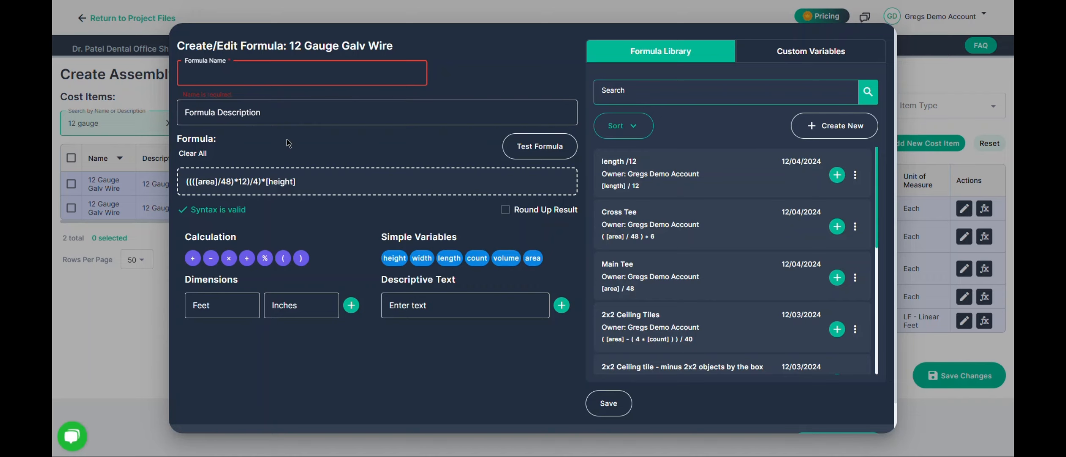
{"action": "type", "text": "Support Wire"}
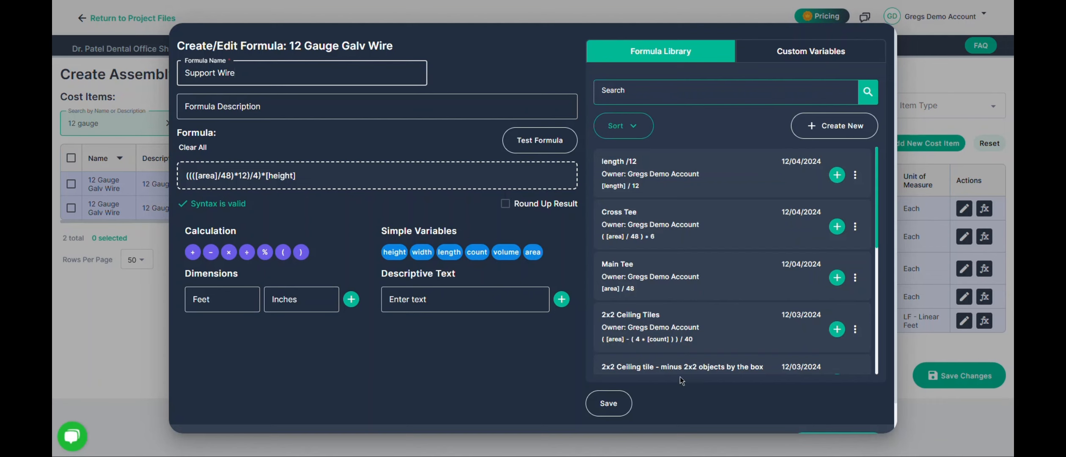
{"action": "left_click", "coordinate": [618, 412]}
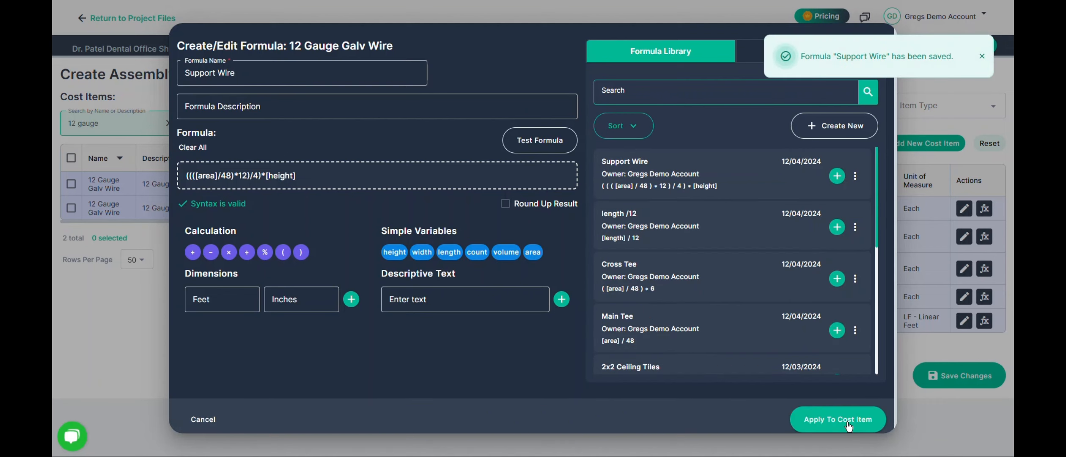
{"action": "left_click", "coordinate": [847, 425]}
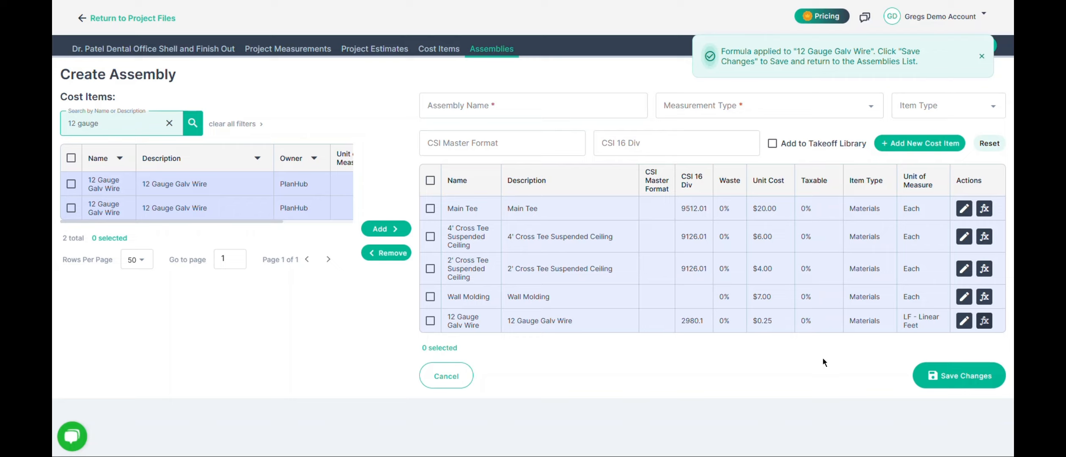
Step: Add a new cost item to the assembly named "Ceiilng Tile" with the description 2'
{"action": "left_click", "coordinate": [915, 144]}
{"action": "left_click", "coordinate": [501, 329]}
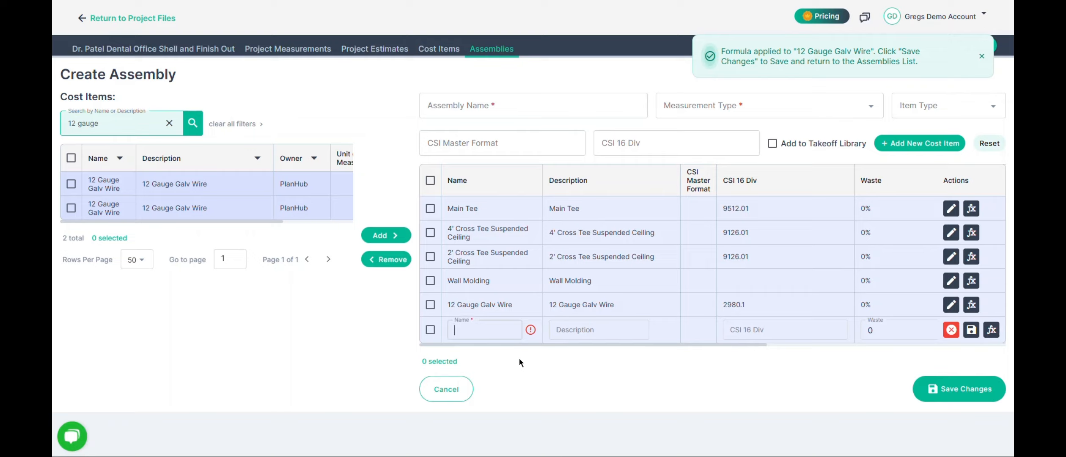
{"action": "type", "text": "Ce"}
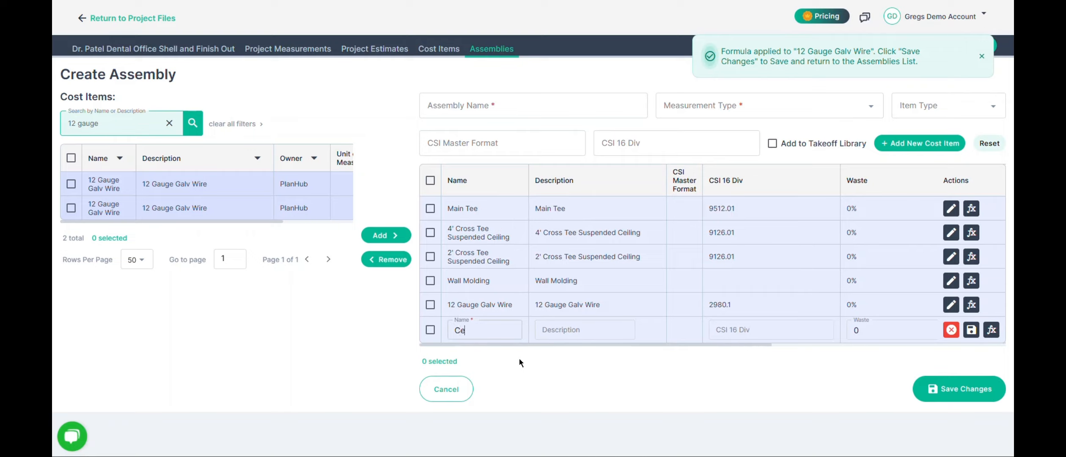
{"action": "type", "text": "iilng Tile"}
{"action": "key", "text": "Tab"}
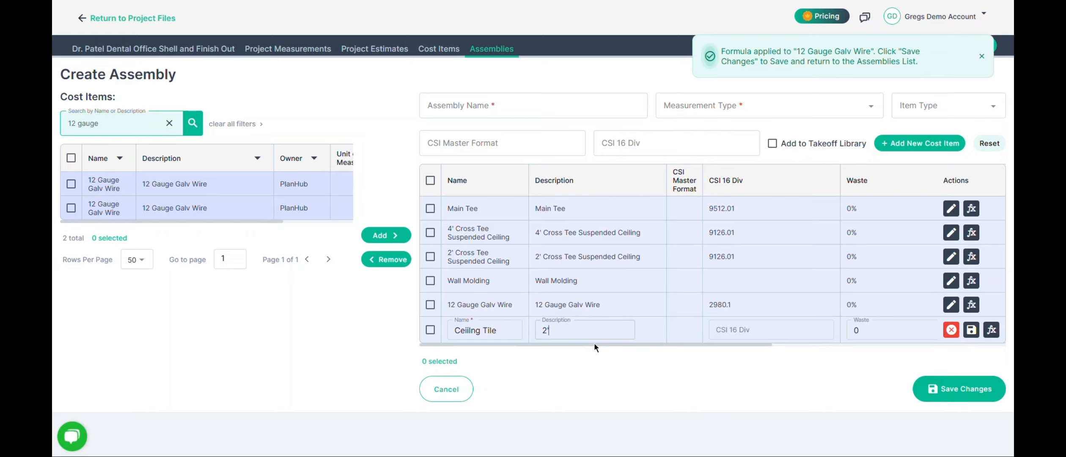
Step: Set the new ceiling tile item's unit cost to $60.00, item type to Materials and unit of measure to Boxes, and save it
{"action": "left_click_drag", "start_coordinate": [593, 345], "coordinate": [800, 345]}
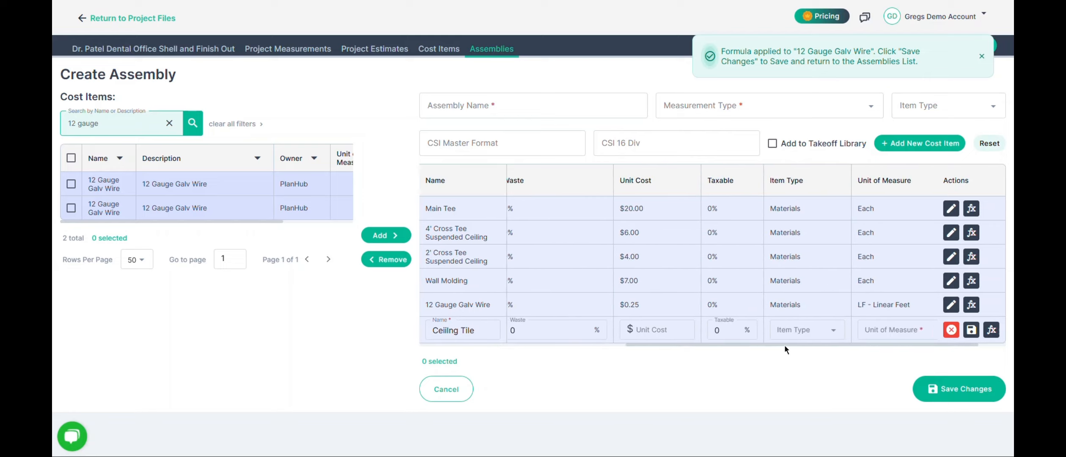
{"action": "left_click", "coordinate": [674, 329]}
{"action": "type", "text": "60"}
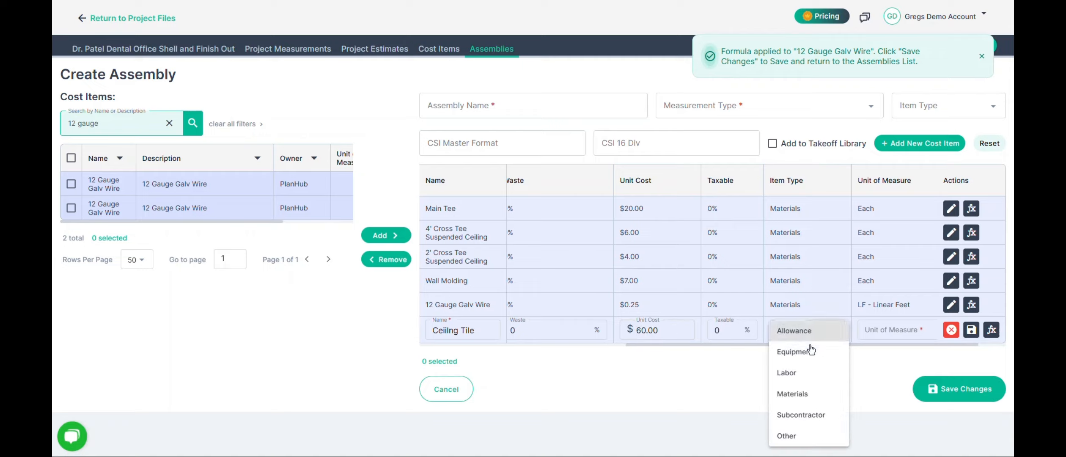
{"action": "left_click", "coordinate": [824, 332]}
{"action": "left_click", "coordinate": [822, 391]}
{"action": "left_click", "coordinate": [875, 332]}
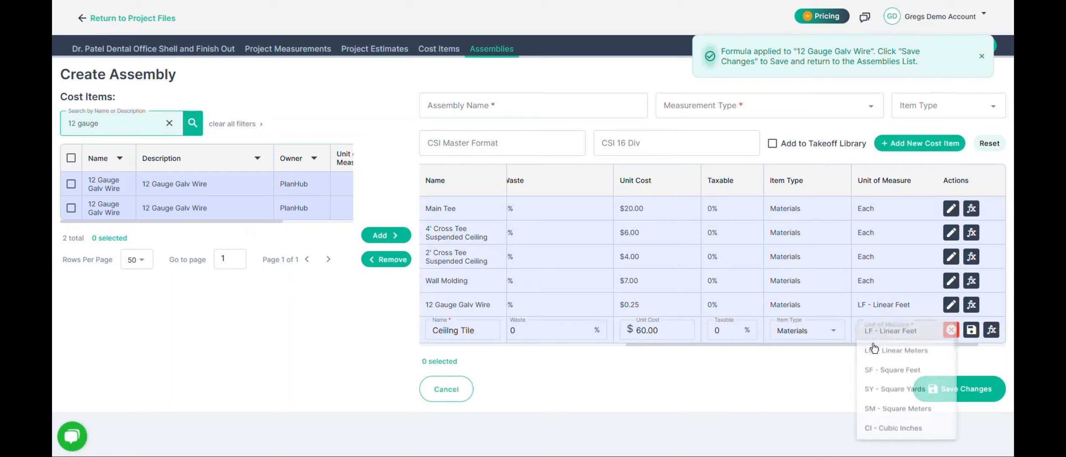
{"action": "scroll", "coordinate": [872, 362], "scroll_direction": "down", "scroll_amount": 5}
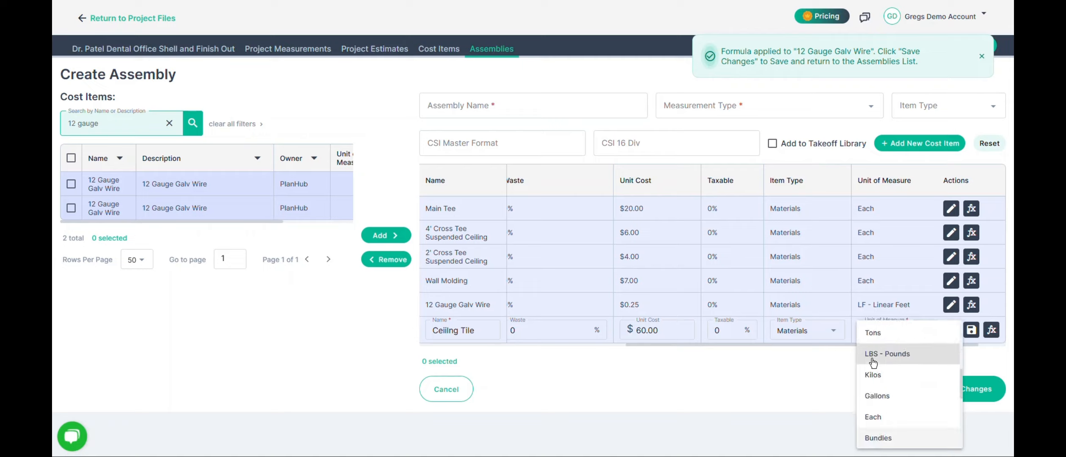
{"action": "scroll", "coordinate": [879, 429], "scroll_direction": "down", "scroll_amount": 3}
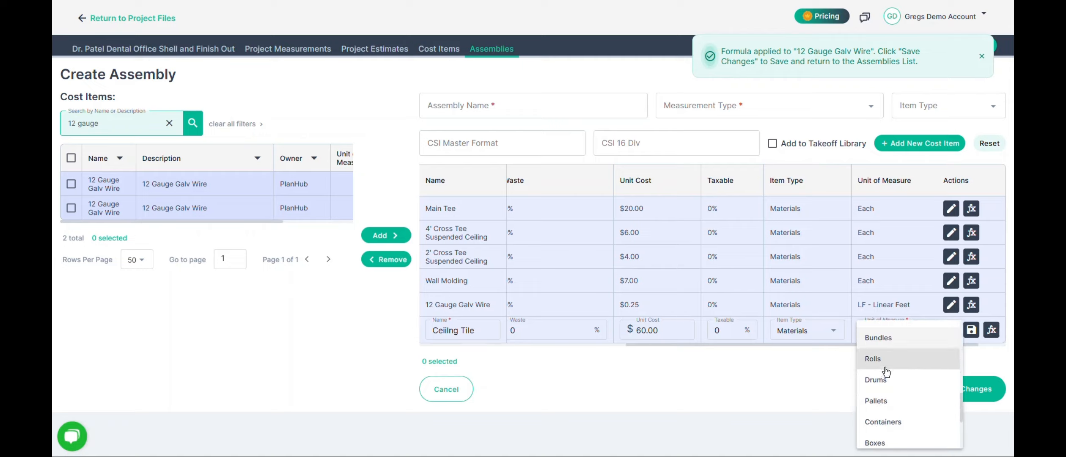
{"action": "left_click", "coordinate": [891, 350]}
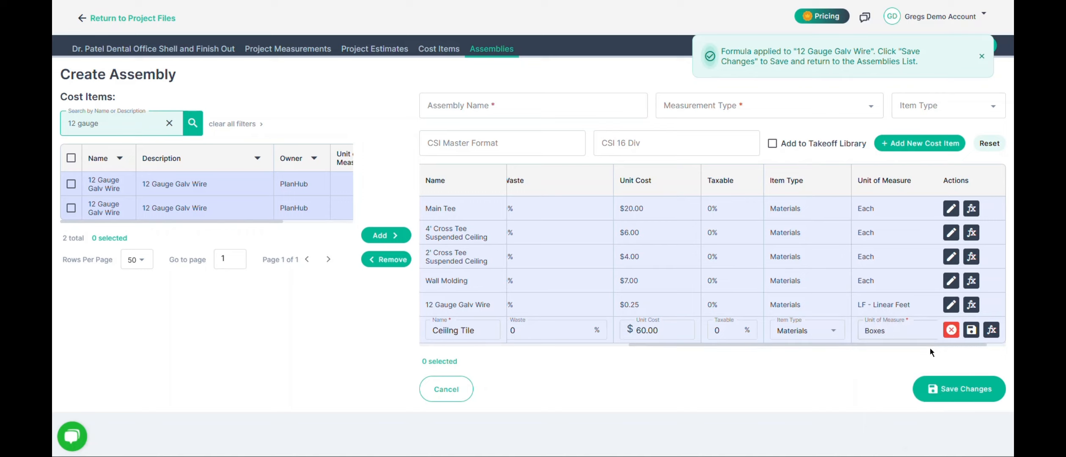
{"action": "left_click", "coordinate": [971, 329]}
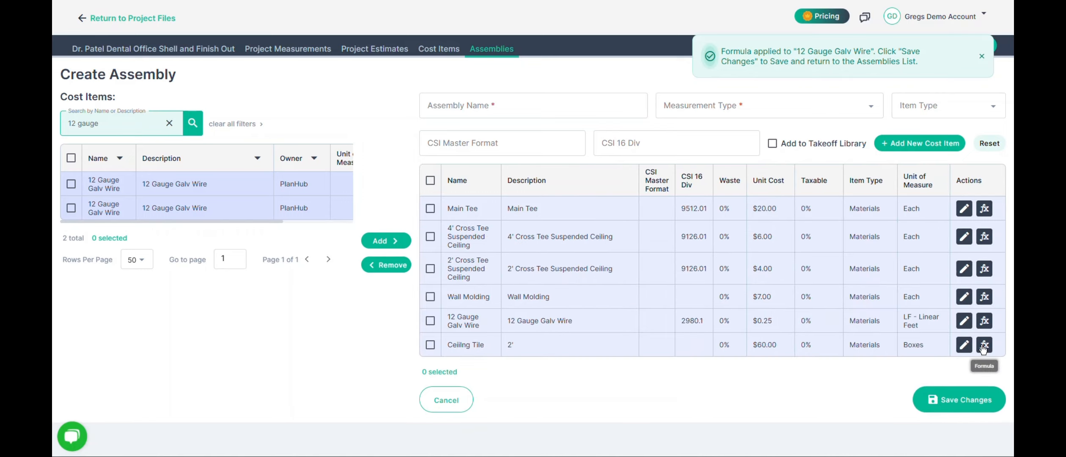
Step: Apply the library formula "2x2 Ceiling tile - minus 2x2 objects by the box", (([area]/4)-[count])/40, to the ceiling tile item
{"action": "left_click", "coordinate": [984, 345]}
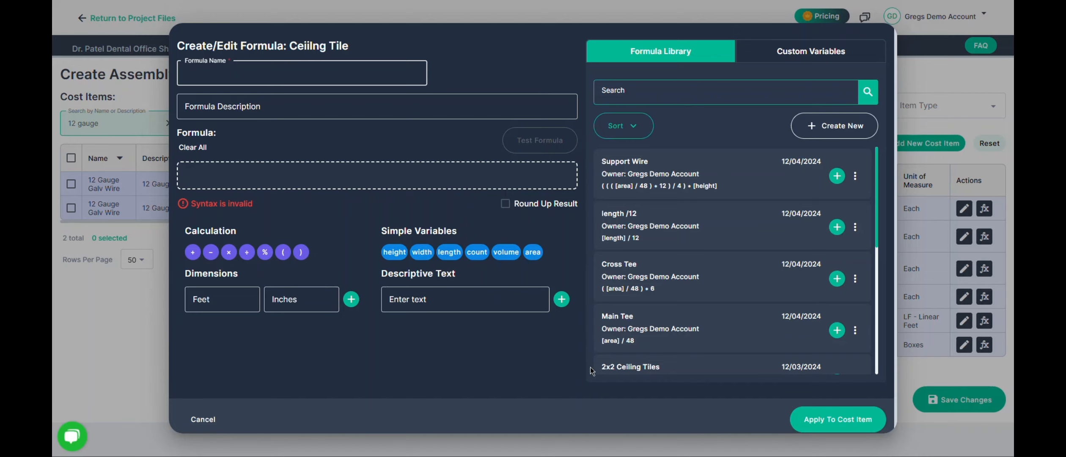
{"action": "scroll", "coordinate": [649, 339], "scroll_direction": "down", "scroll_amount": 2}
{"action": "scroll", "coordinate": [680, 348], "scroll_direction": "down", "scroll_amount": 2}
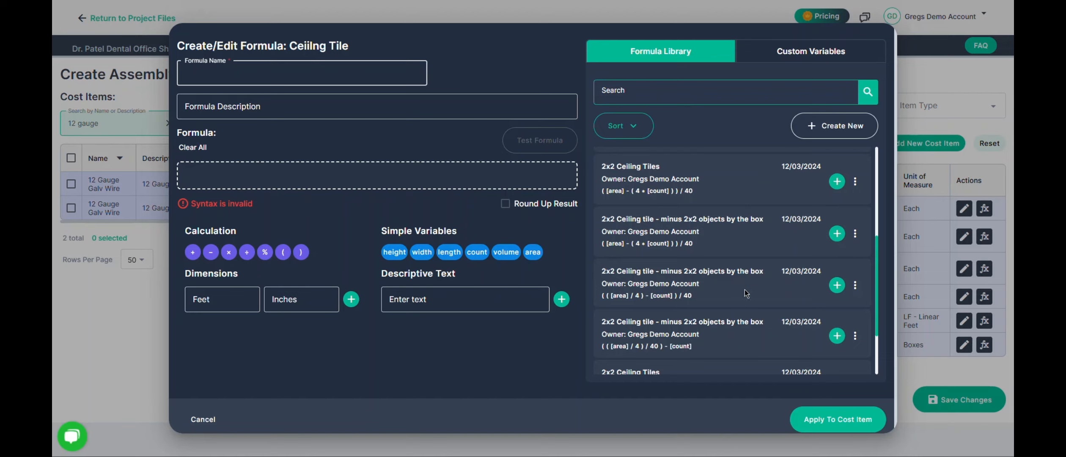
{"action": "left_click", "coordinate": [836, 284]}
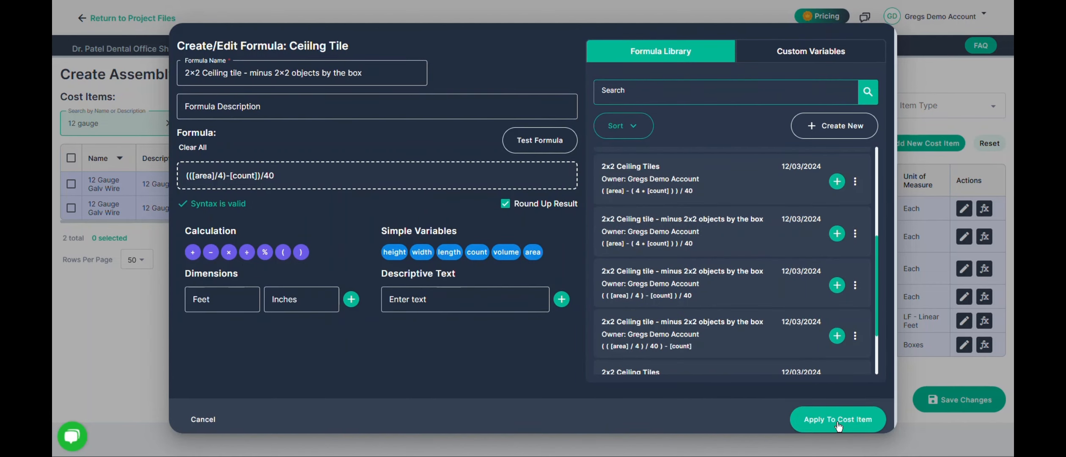
{"action": "left_click", "coordinate": [837, 421]}
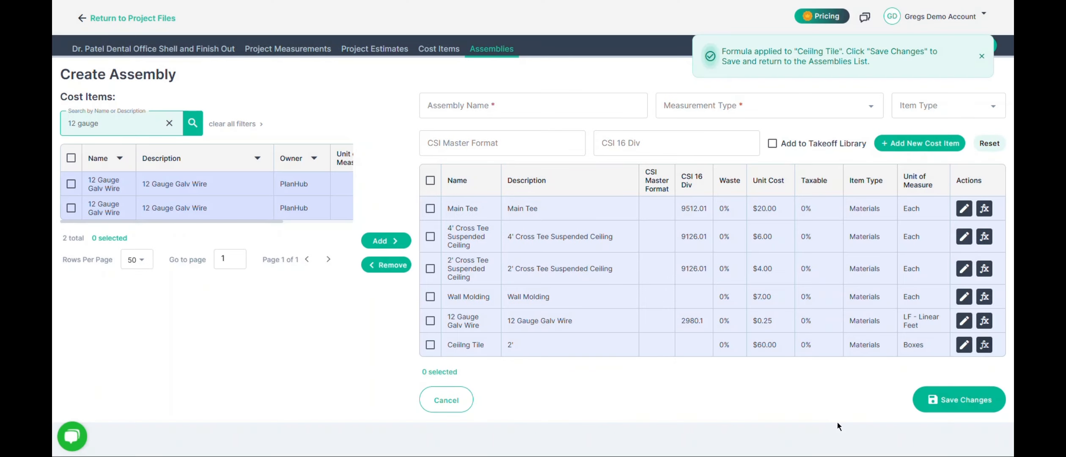
Step: Name the assembly "2x2 Ceiling Grid", set its measurement type to Area, include it in the takeoff library and save it
{"action": "left_click", "coordinate": [522, 110]}
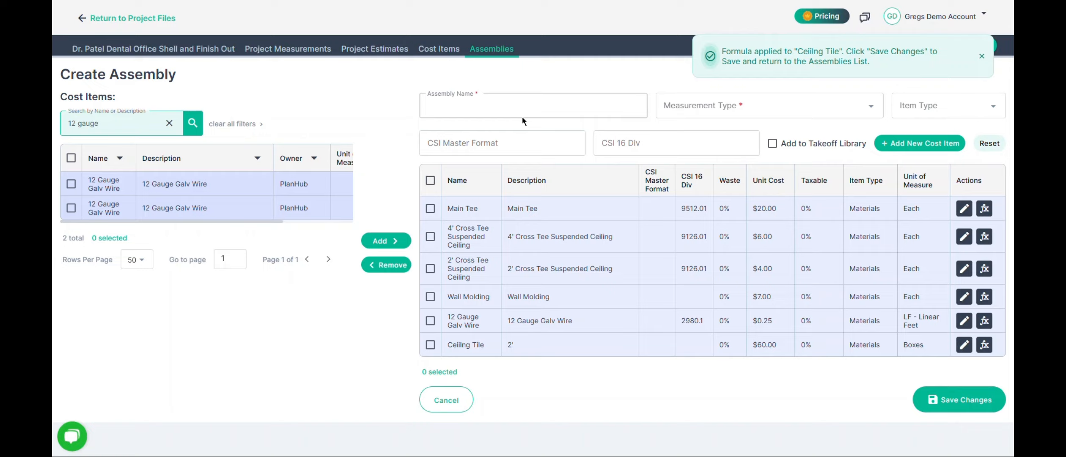
{"action": "type", "text": "2x2 Ceiling Grid"}
{"action": "left_click", "coordinate": [765, 112]}
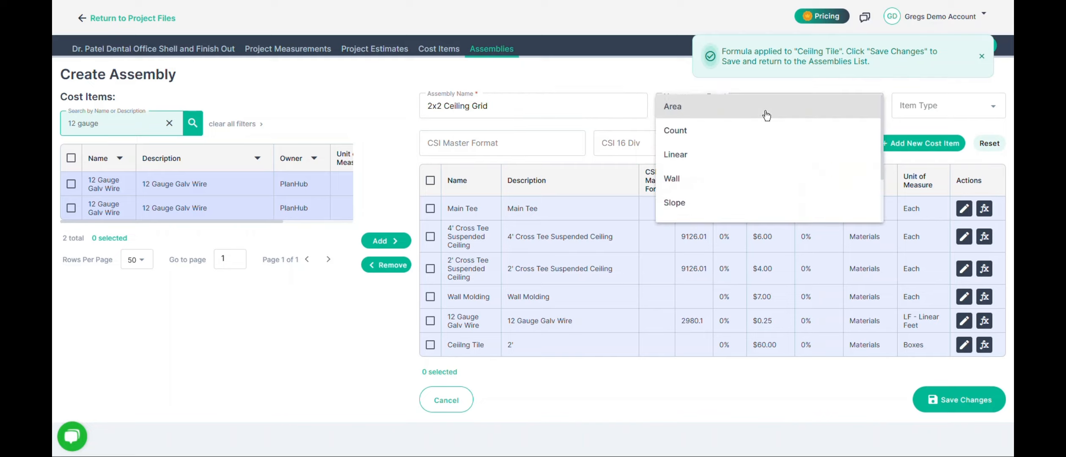
{"action": "left_click", "coordinate": [765, 113]}
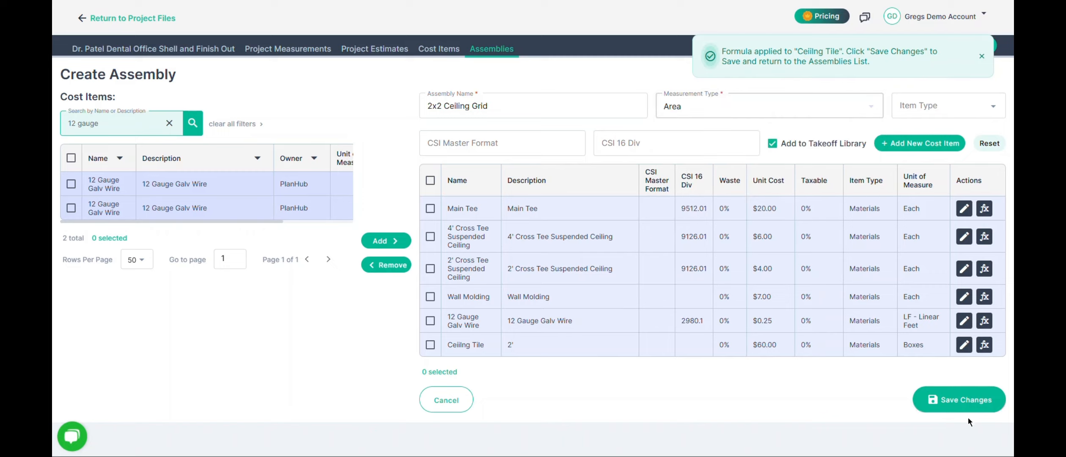
{"action": "left_click", "coordinate": [961, 404]}
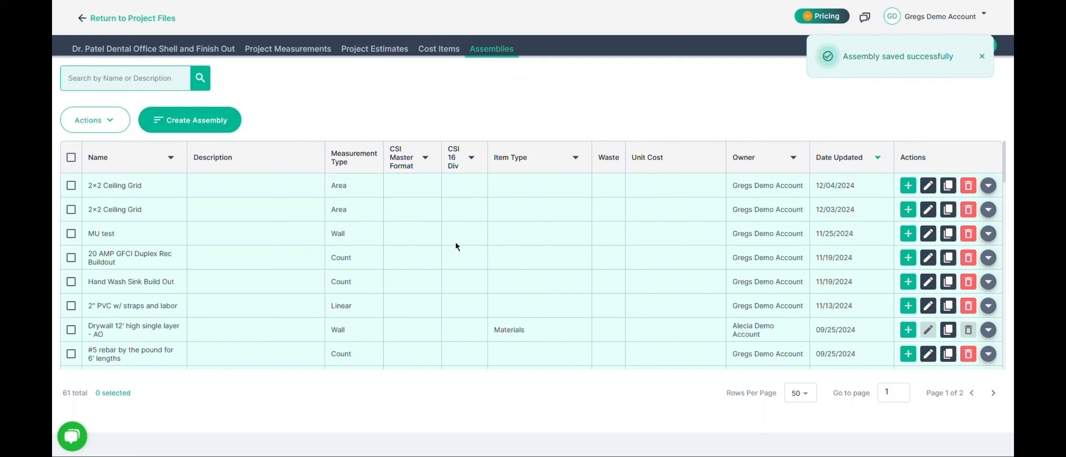
Step: Return to the project drawing and send the Area measurement to the last-listed 2x2 Ceiling Grid assembly, adding it to Project Estimate 1
{"action": "left_click", "coordinate": [186, 51]}
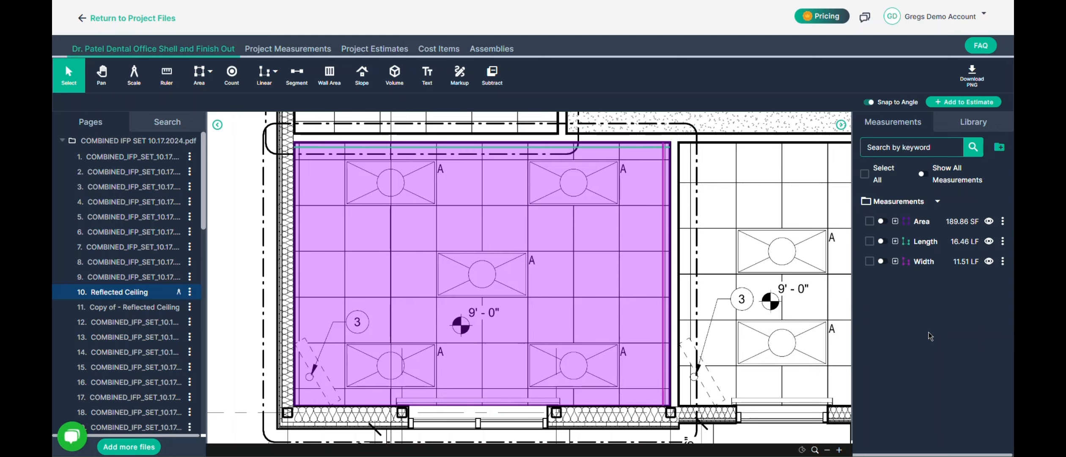
{"action": "right_click", "coordinate": [929, 224]}
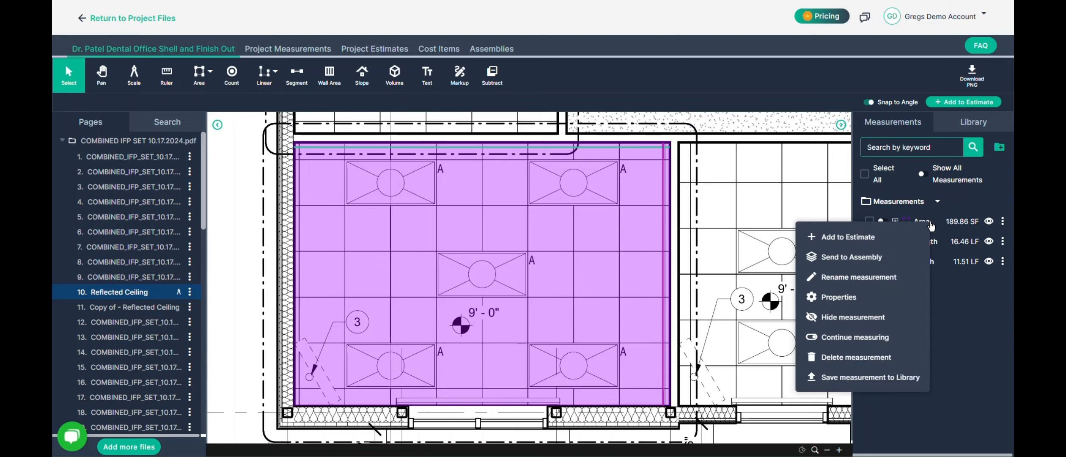
{"action": "left_click", "coordinate": [852, 258]}
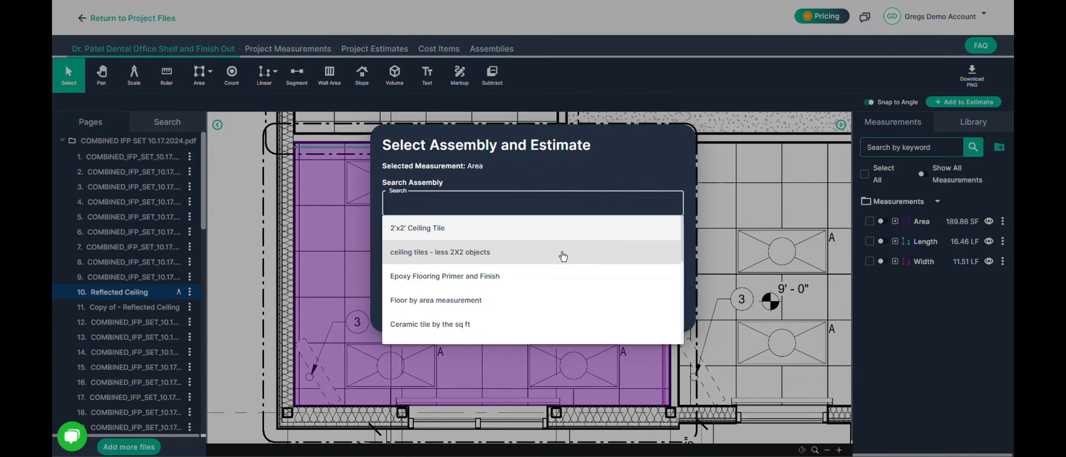
{"action": "scroll", "coordinate": [562, 256], "scroll_direction": "down", "scroll_amount": 7}
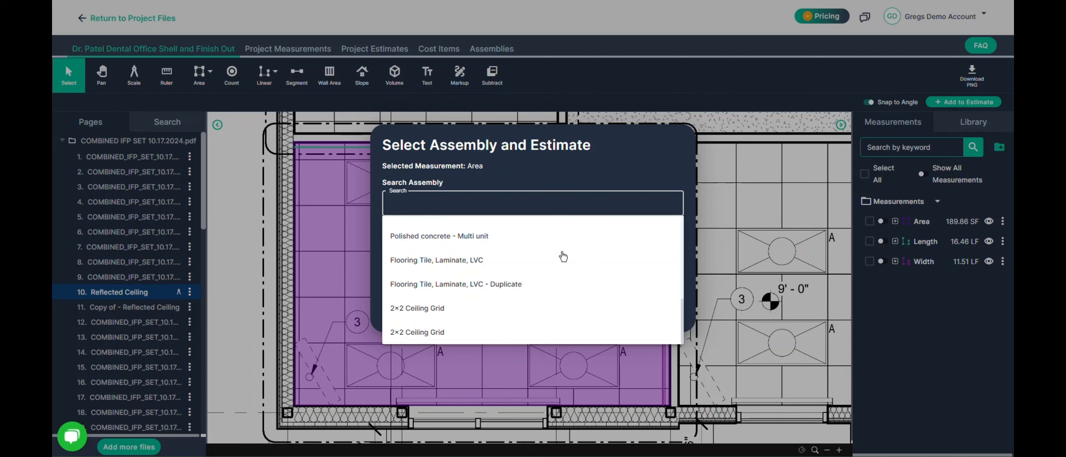
{"action": "left_click", "coordinate": [467, 335]}
{"action": "left_click", "coordinate": [505, 251]}
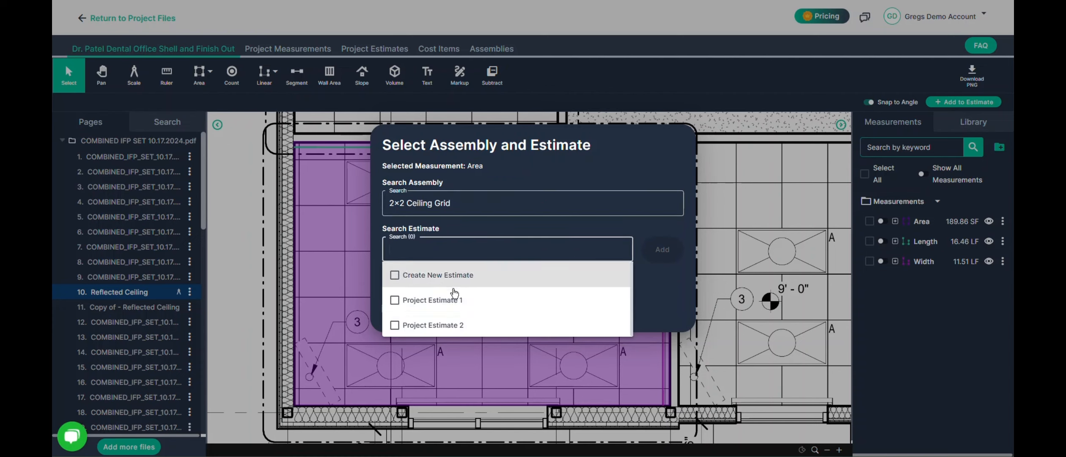
{"action": "left_click", "coordinate": [416, 301]}
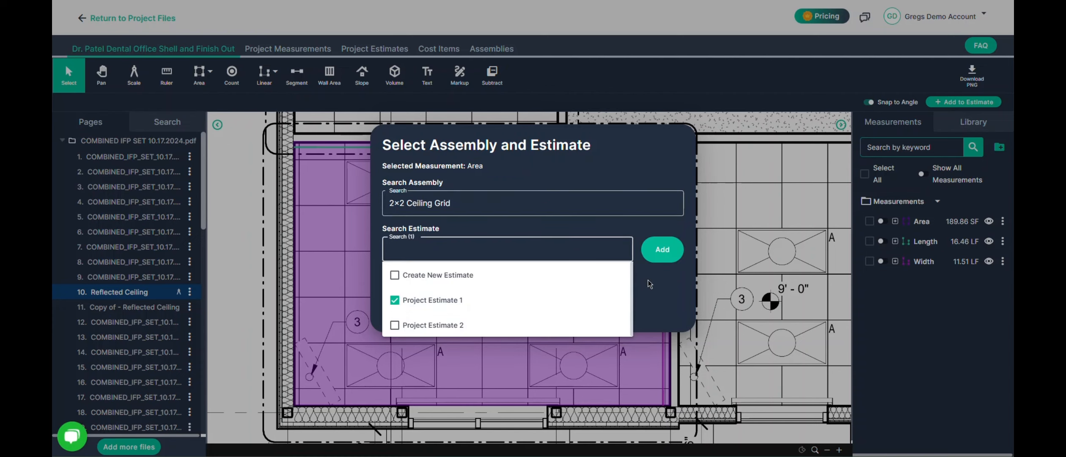
{"action": "left_click", "coordinate": [661, 261]}
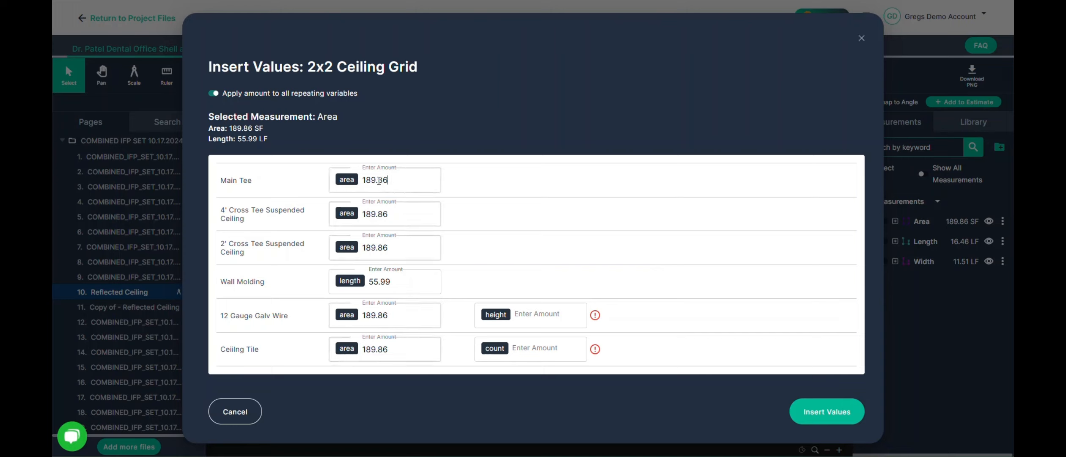
Step: Insert the assembly values: area 190 for all items, Wall Molding length 60, 12 Gauge Galv Wire height 4 and ceiling tile count 10
{"action": "left_click_drag", "start_coordinate": [393, 184], "coordinate": [360, 183]}
{"action": "type", "text": "190"}
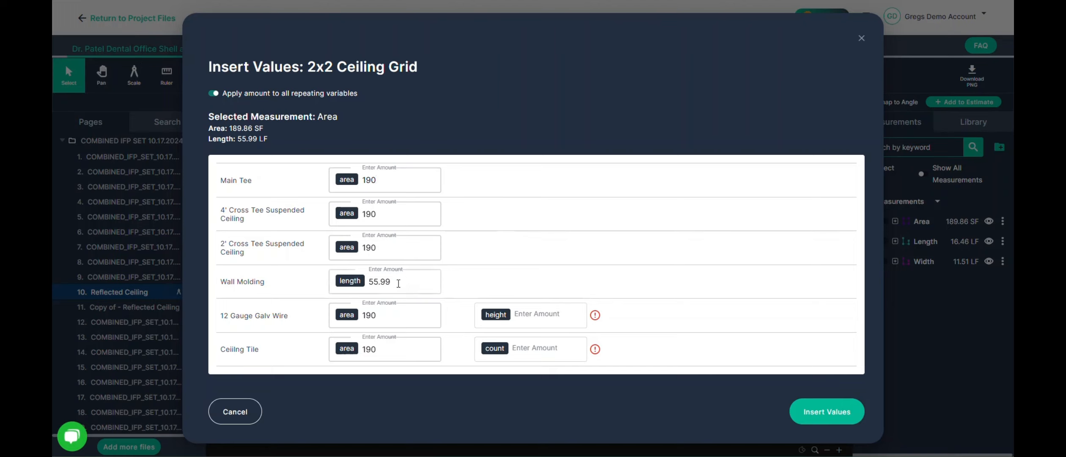
{"action": "left_click_drag", "start_coordinate": [399, 280], "coordinate": [366, 282]}
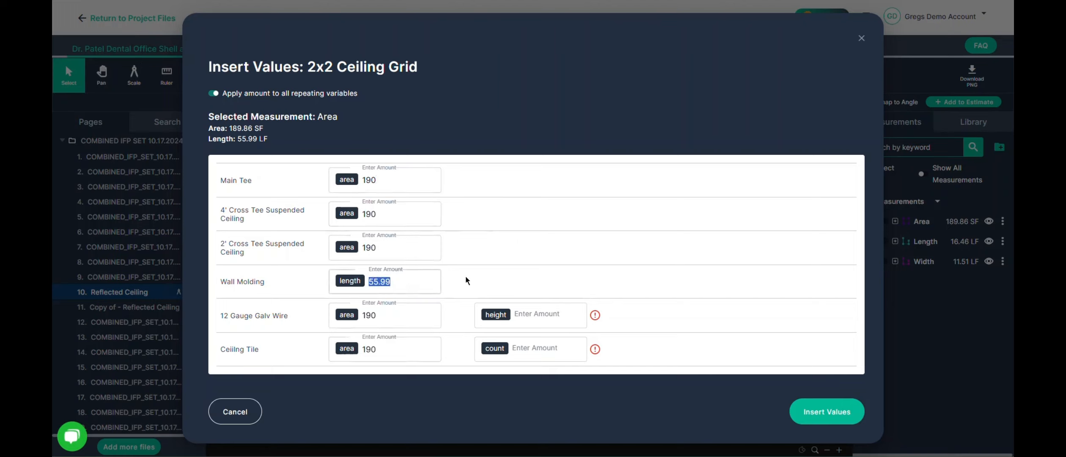
{"action": "type", "text": "60"}
{"action": "left_click", "coordinate": [534, 313]}
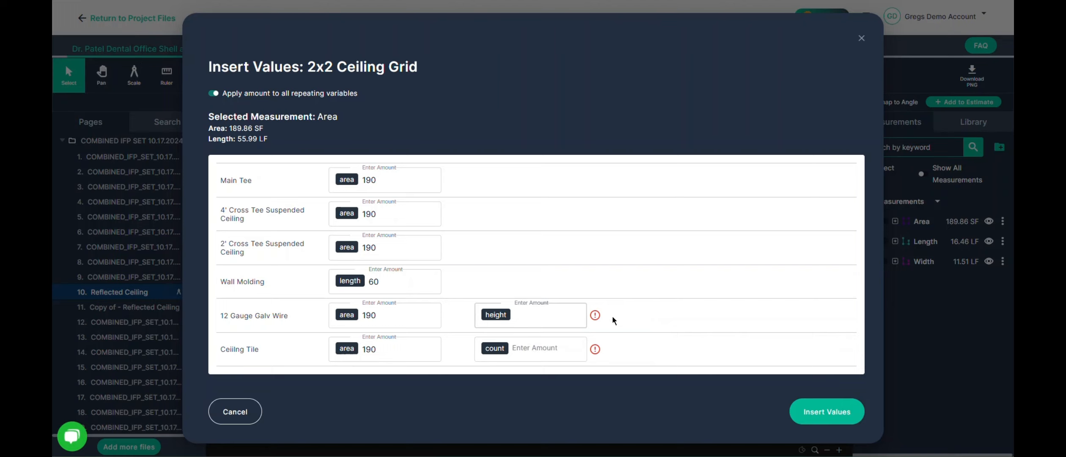
{"action": "type", "text": "4"}
{"action": "left_click", "coordinate": [549, 355]}
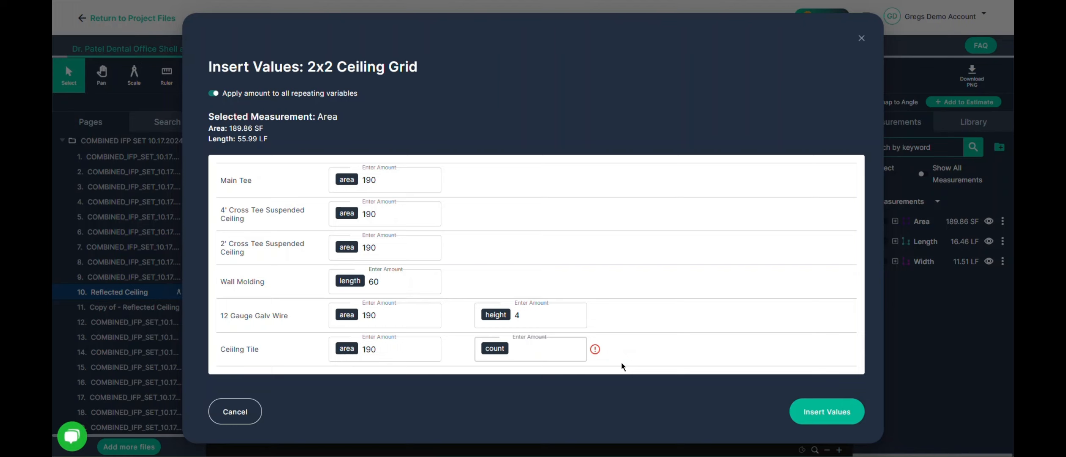
{"action": "type", "text": "10"}
{"action": "left_click", "coordinate": [831, 417]}
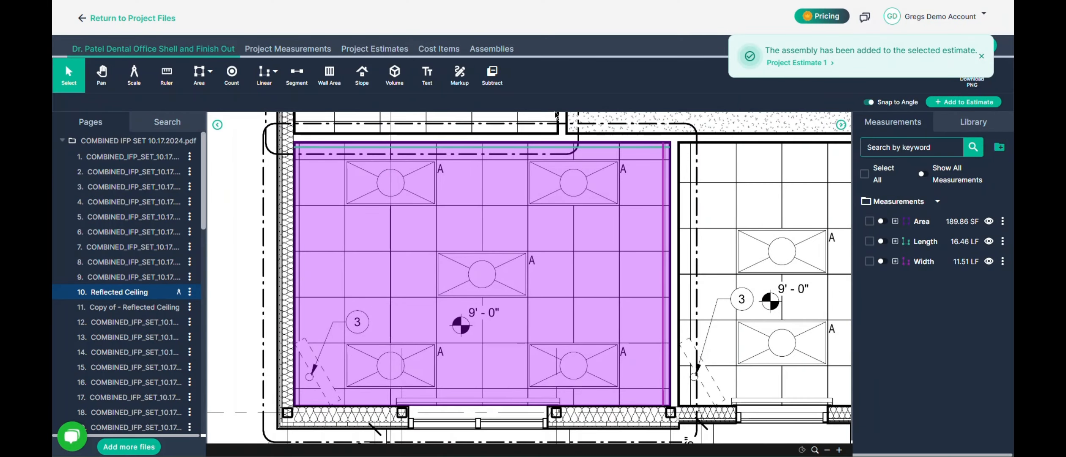
Step: Review the Area assembly's individual items and its subtotal and total columns in Project Estimate 1
{"action": "left_click", "coordinate": [387, 47]}
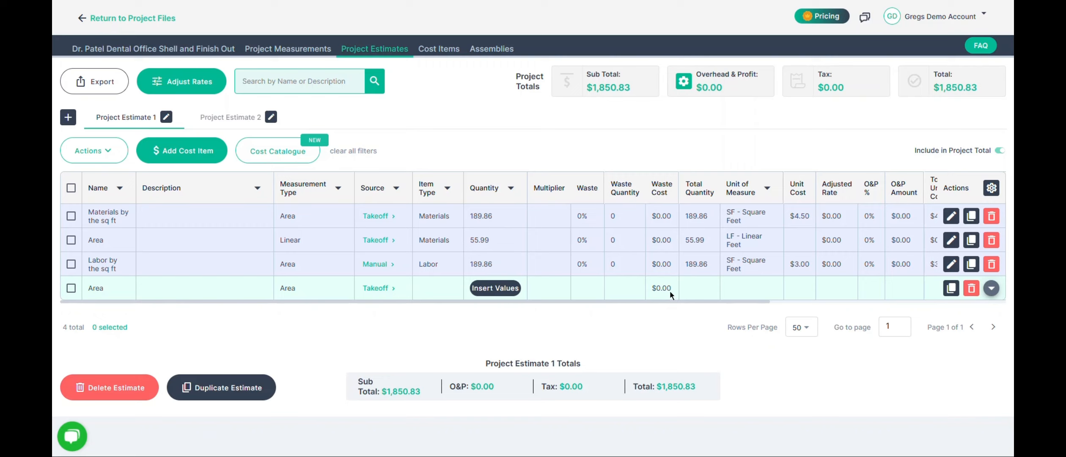
{"action": "left_click", "coordinate": [991, 289]}
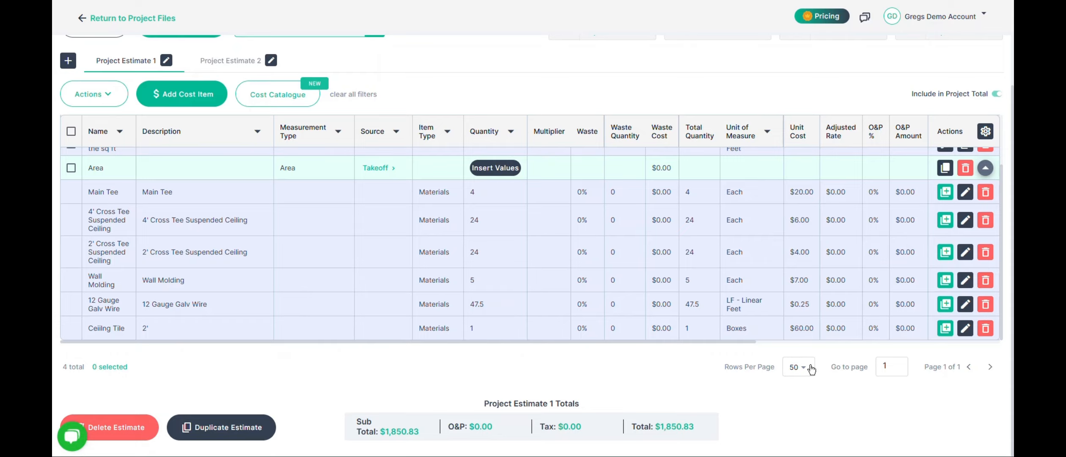
{"action": "left_click", "coordinate": [985, 167]}
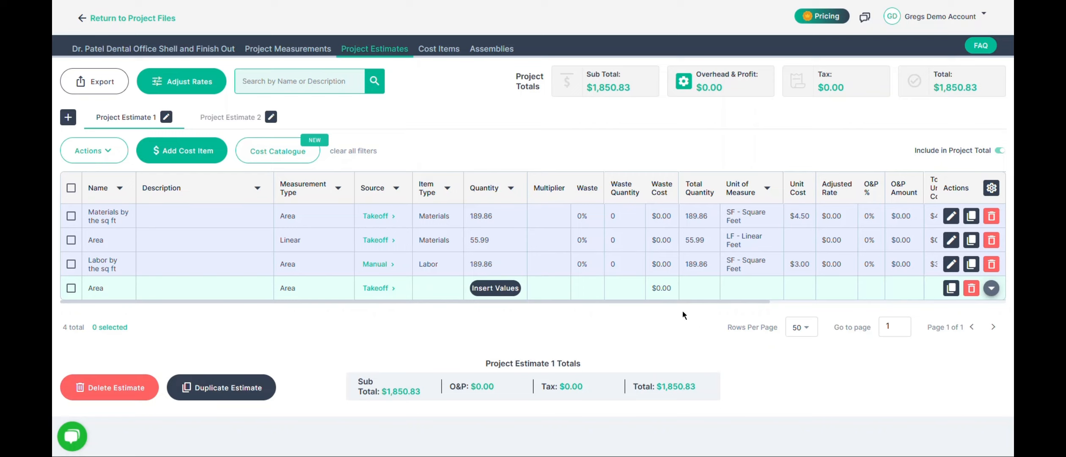
{"action": "left_click_drag", "start_coordinate": [670, 301], "coordinate": [899, 301]}
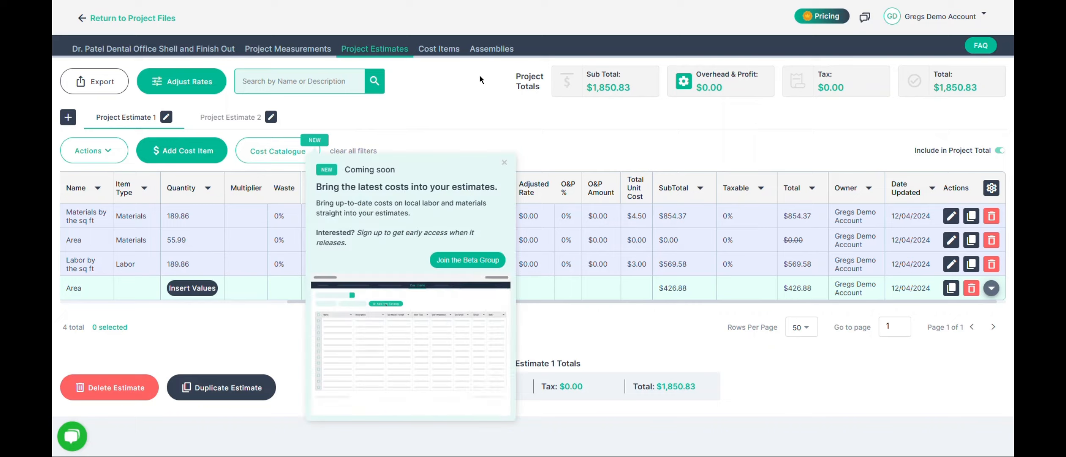
Step: Edit the most recently updated 2x2 Ceiling Grid assembly and add a new cost item named "Labor" with description "Labor by the sq ft"
{"action": "left_click", "coordinate": [490, 49]}
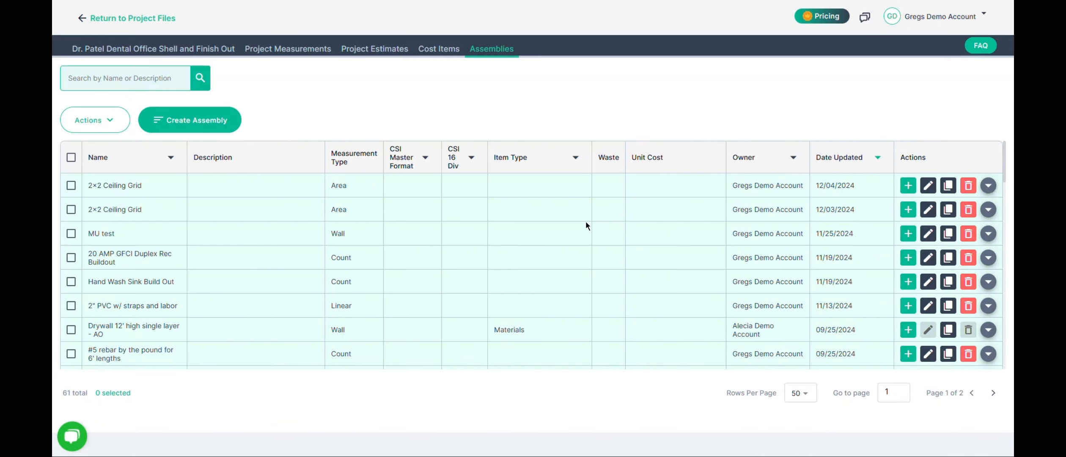
{"action": "left_click", "coordinate": [928, 185]}
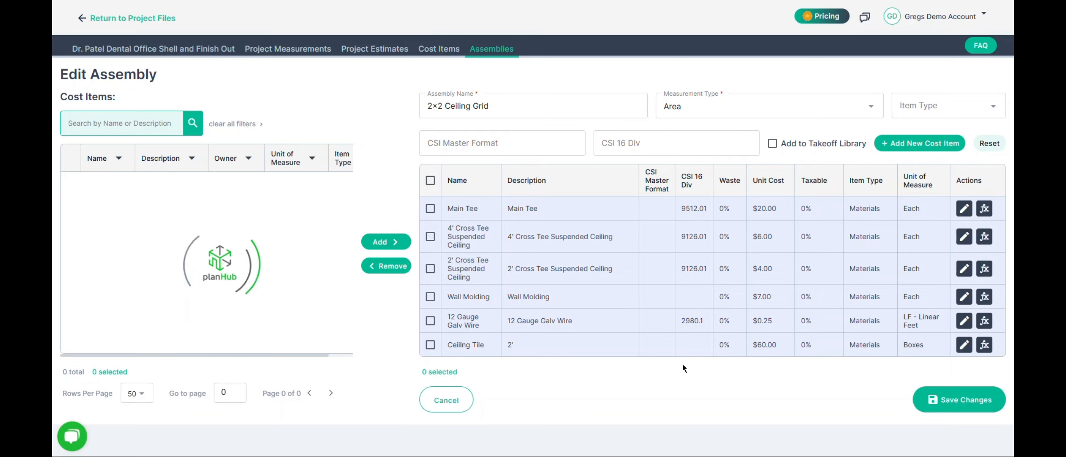
{"action": "left_click", "coordinate": [928, 143]}
{"action": "left_click", "coordinate": [517, 351]}
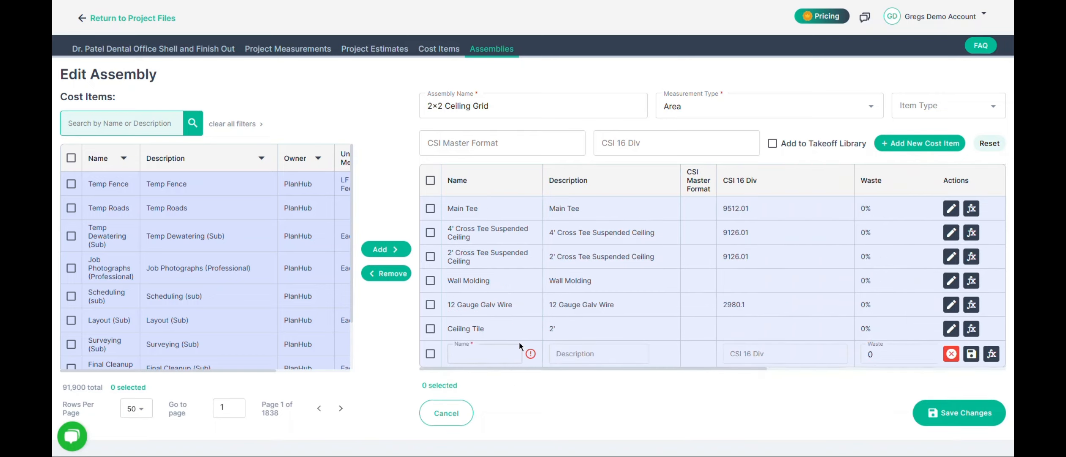
{"action": "type", "text": "Labor"}
{"action": "key", "text": "Tab"}
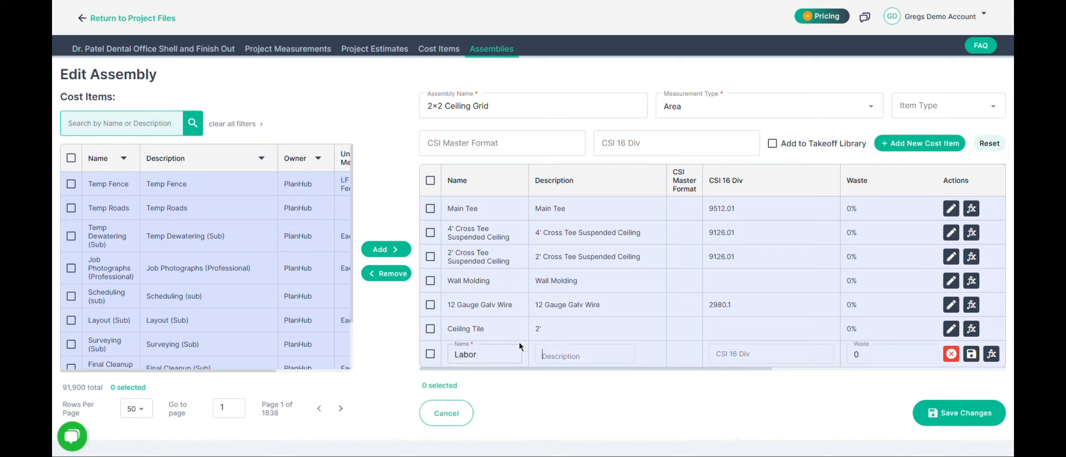
{"action": "type", "text": "Labor by the sq ft"}
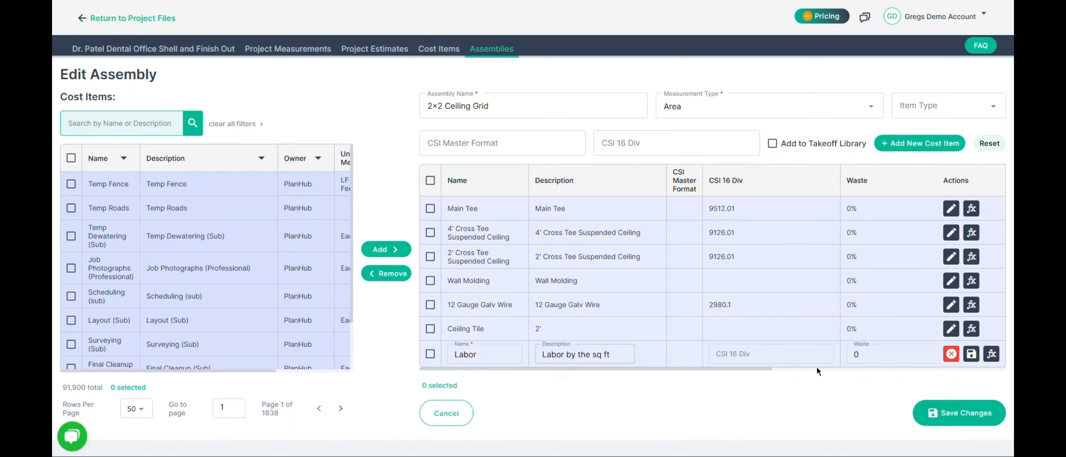
Step: Give the Labor item a unit cost of $3, item type Labor and unit SF - Square Feet, and save the item
{"action": "scroll", "coordinate": [742, 369], "scroll_direction": "right", "scroll_amount": 8}
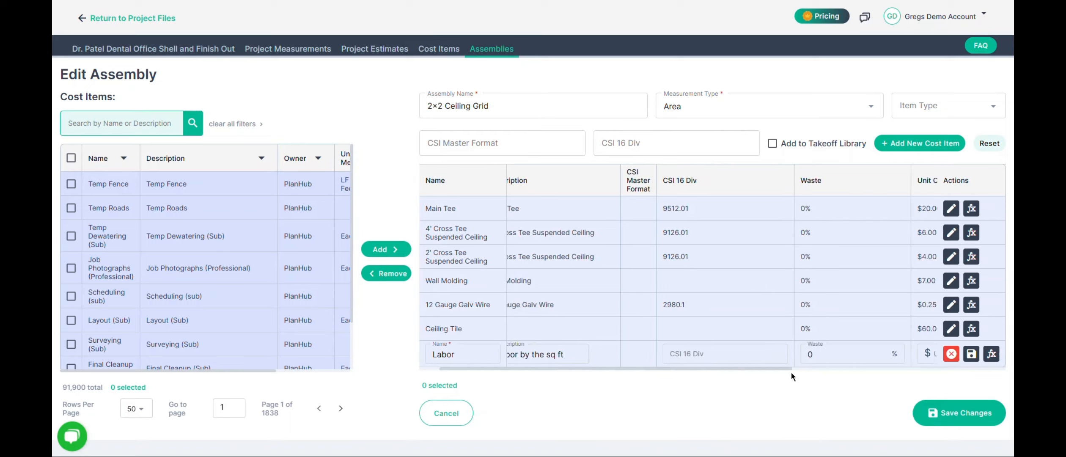
{"action": "left_click", "coordinate": [645, 355]}
{"action": "type", "text": "3"}
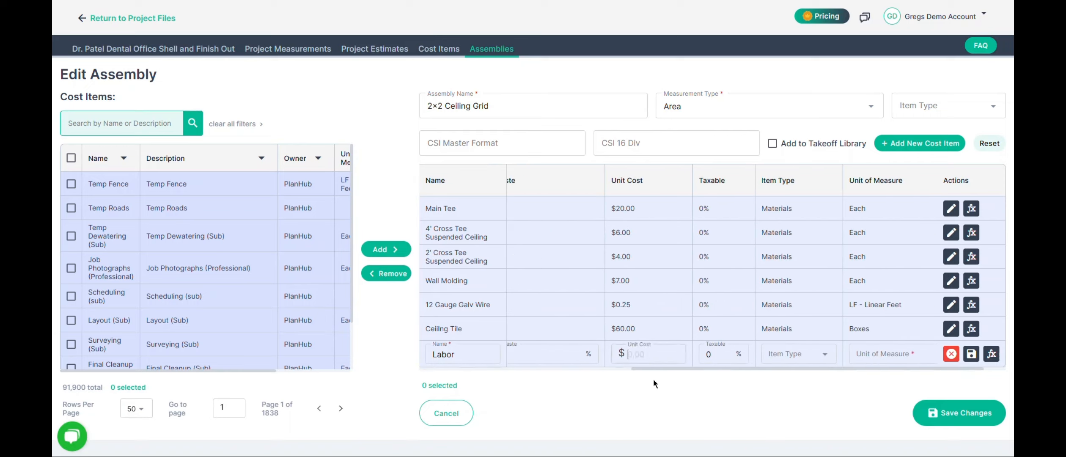
{"action": "scroll", "coordinate": [711, 368], "scroll_direction": "right", "scroll_amount": 2}
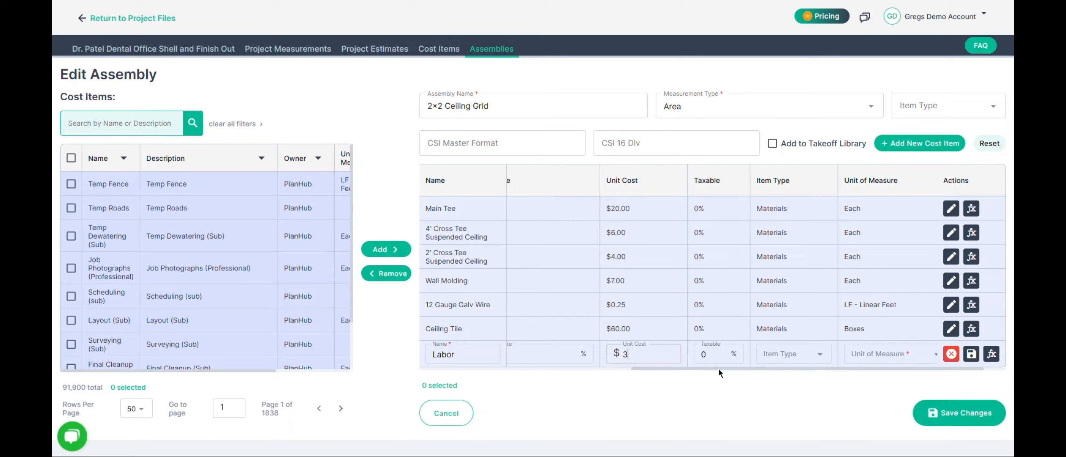
{"action": "left_click", "coordinate": [757, 355]}
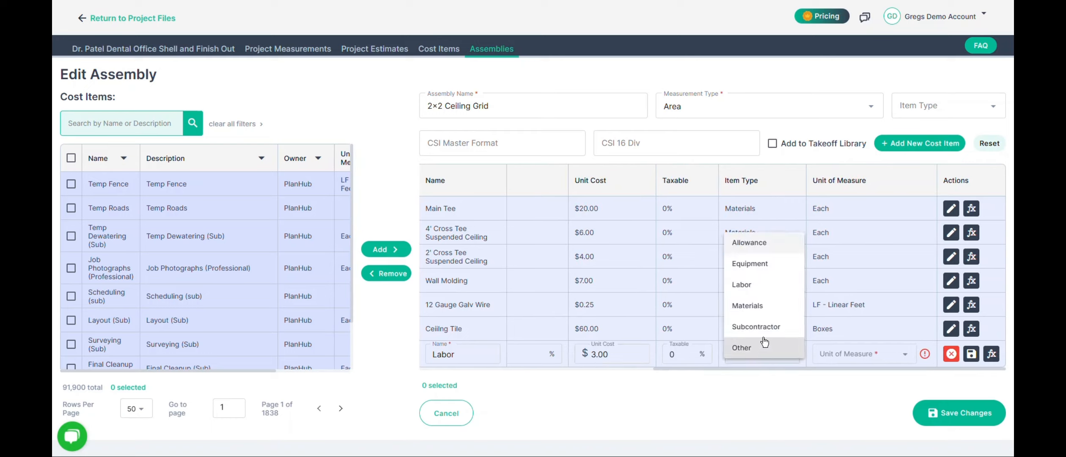
{"action": "left_click", "coordinate": [759, 284]}
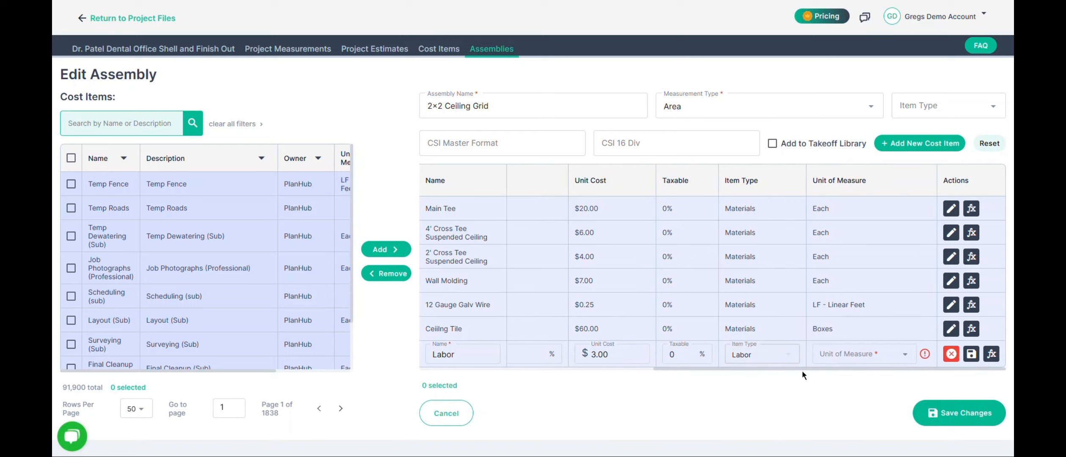
{"action": "left_click", "coordinate": [820, 358]}
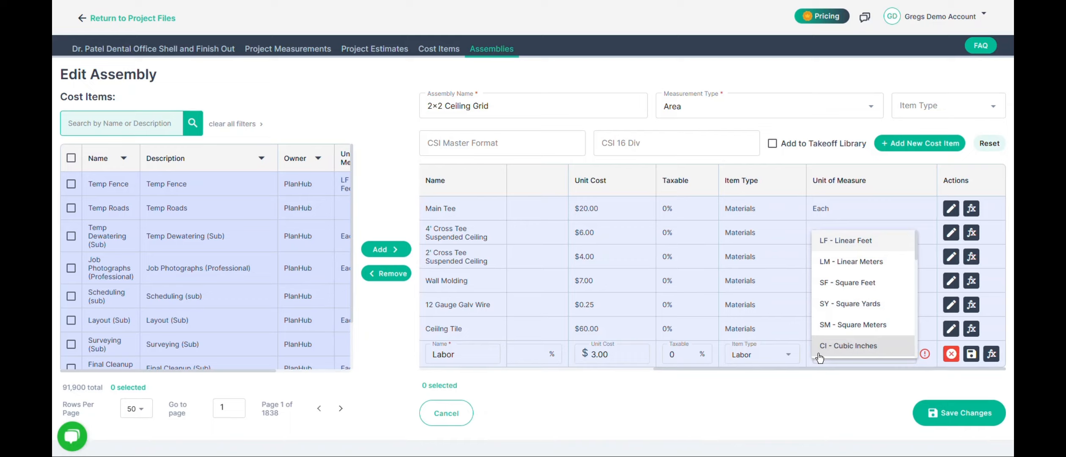
{"action": "left_click", "coordinate": [846, 282]}
{"action": "left_click", "coordinate": [970, 358]}
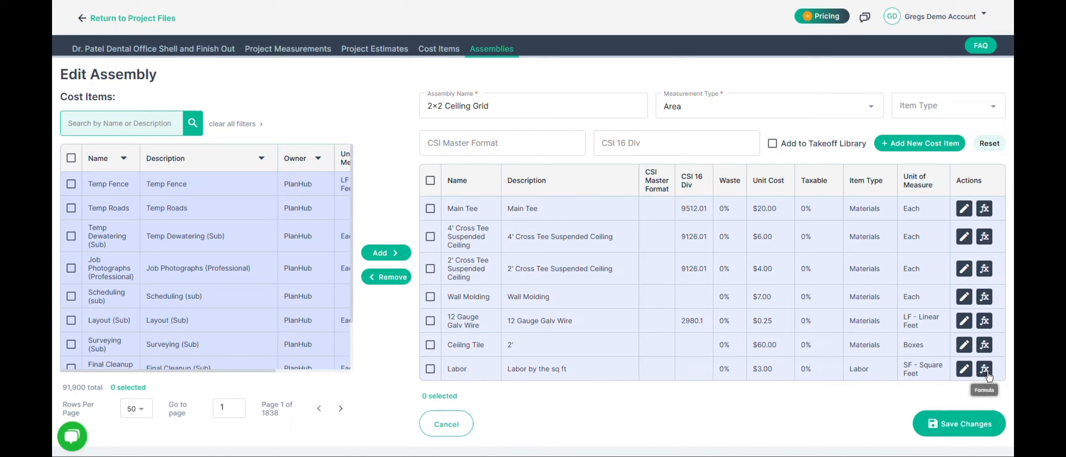
Step: Apply the library formula "Area", [area], to the Labor item with its result rounded up, saving the formula and the assembly changes
{"action": "left_click", "coordinate": [984, 369]}
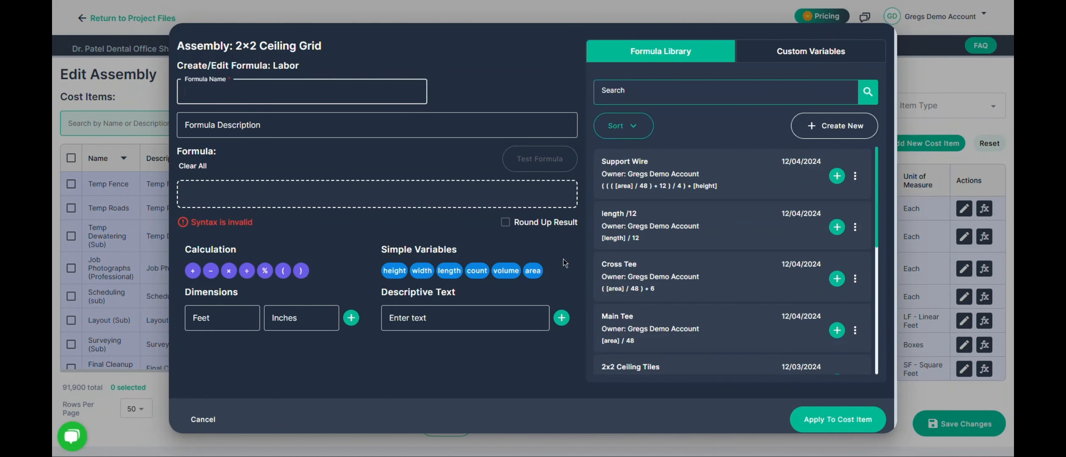
{"action": "left_click", "coordinate": [666, 98]}
{"action": "type", "text": "area"}
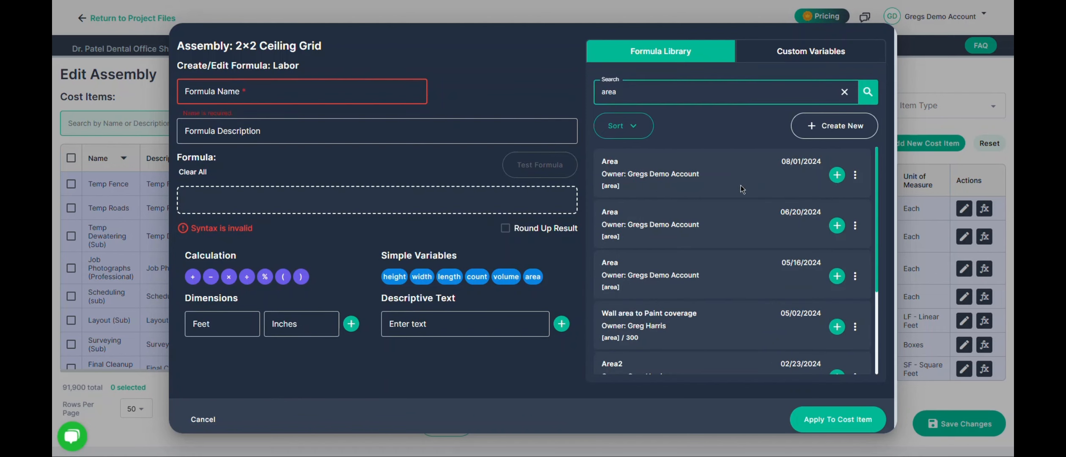
{"action": "left_click", "coordinate": [837, 176]}
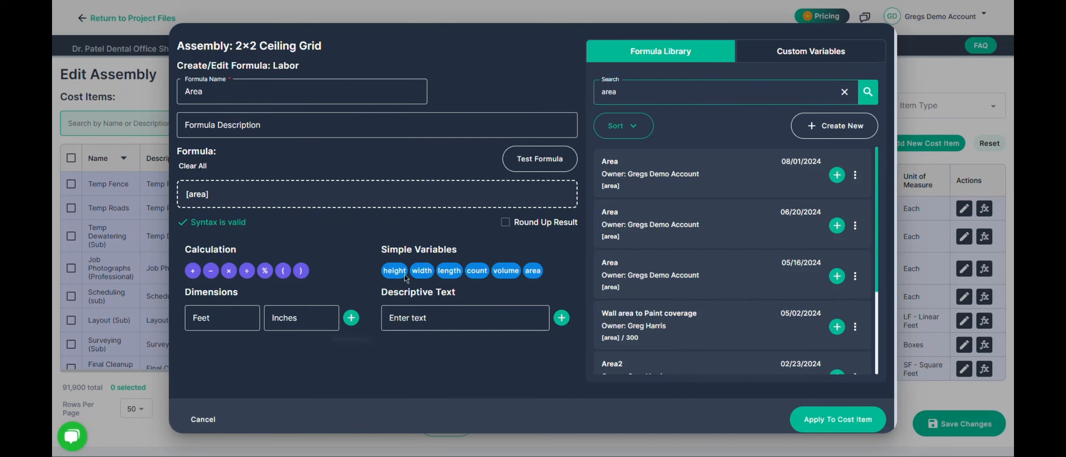
{"action": "left_click", "coordinate": [505, 222]}
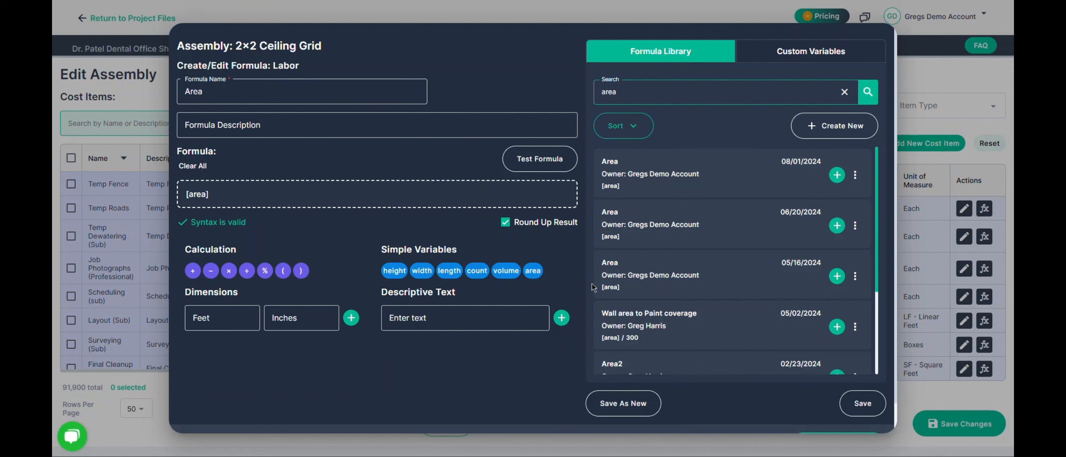
{"action": "left_click", "coordinate": [871, 403]}
{"action": "left_click", "coordinate": [848, 418]}
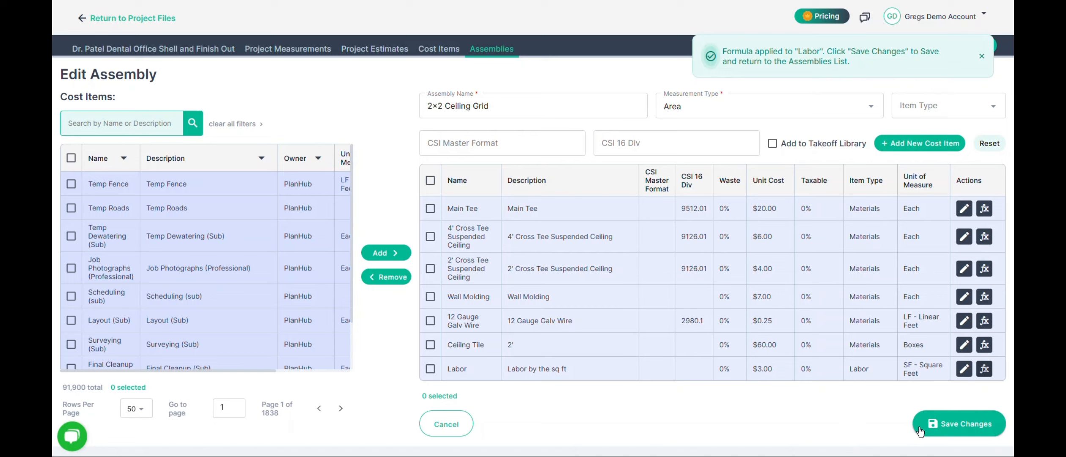
{"action": "left_click", "coordinate": [935, 425]}
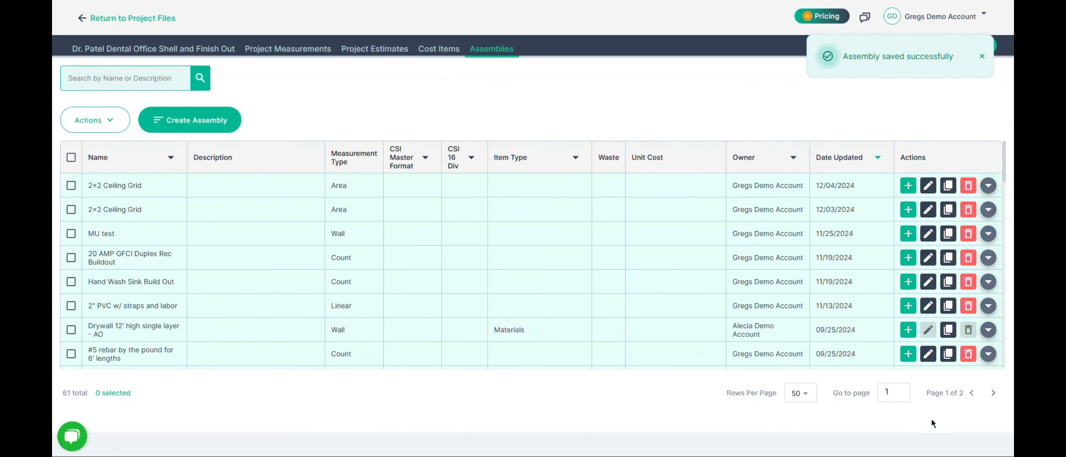
Step: Return to the project drawing and send the Area measurement to the last-listed 2x2 Ceiling Grid assembly, adding it to Project Estimate 2
{"action": "left_click", "coordinate": [169, 46]}
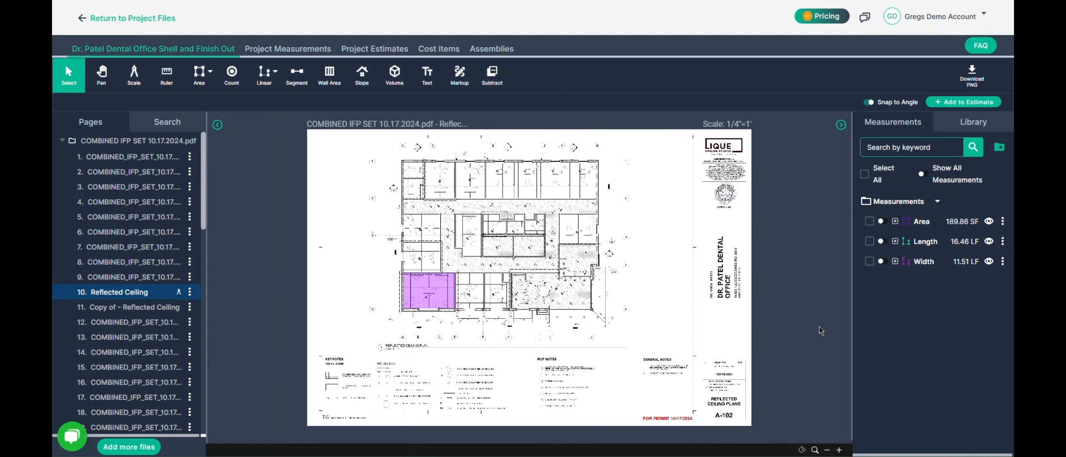
{"action": "right_click", "coordinate": [927, 225]}
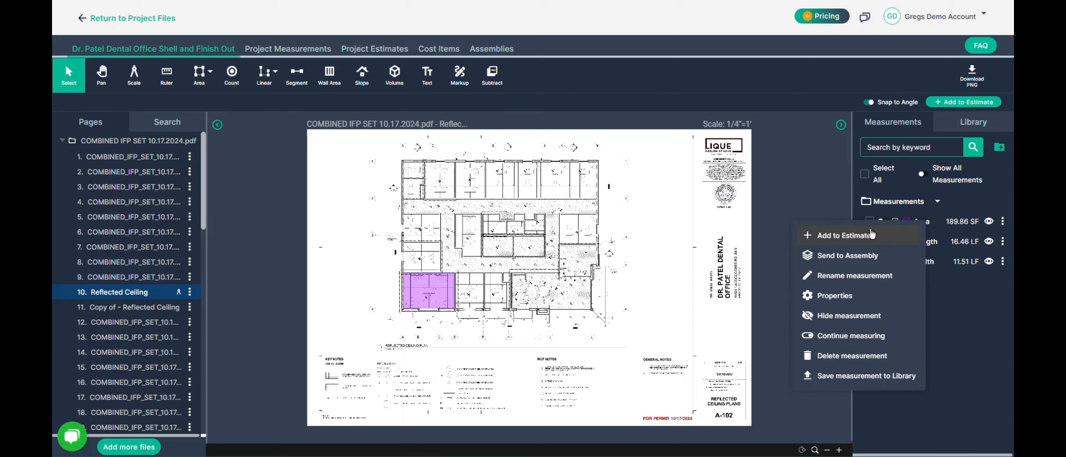
{"action": "left_click", "coordinate": [852, 255]}
{"action": "scroll", "coordinate": [529, 263], "scroll_direction": "down", "scroll_amount": 4}
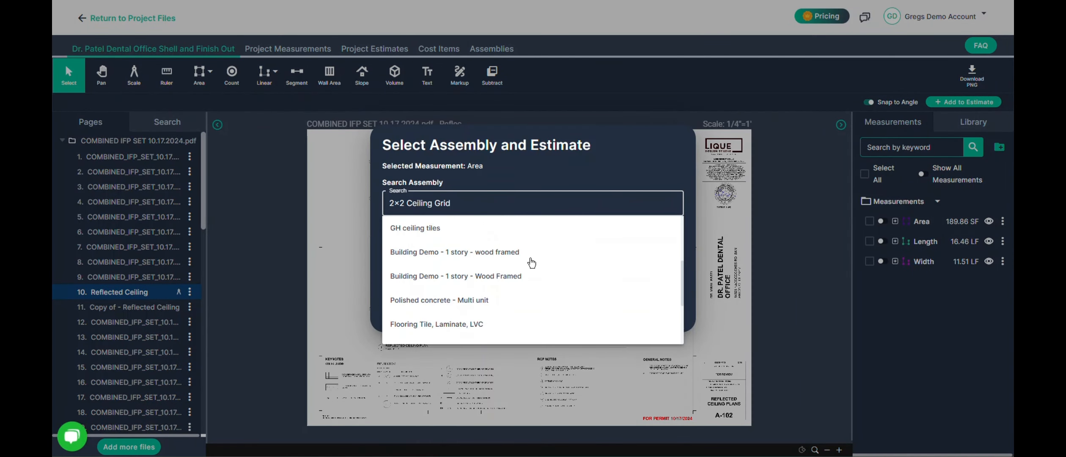
{"action": "scroll", "coordinate": [522, 274], "scroll_direction": "up", "scroll_amount": 1}
{"action": "scroll", "coordinate": [522, 271], "scroll_direction": "down", "scroll_amount": 3}
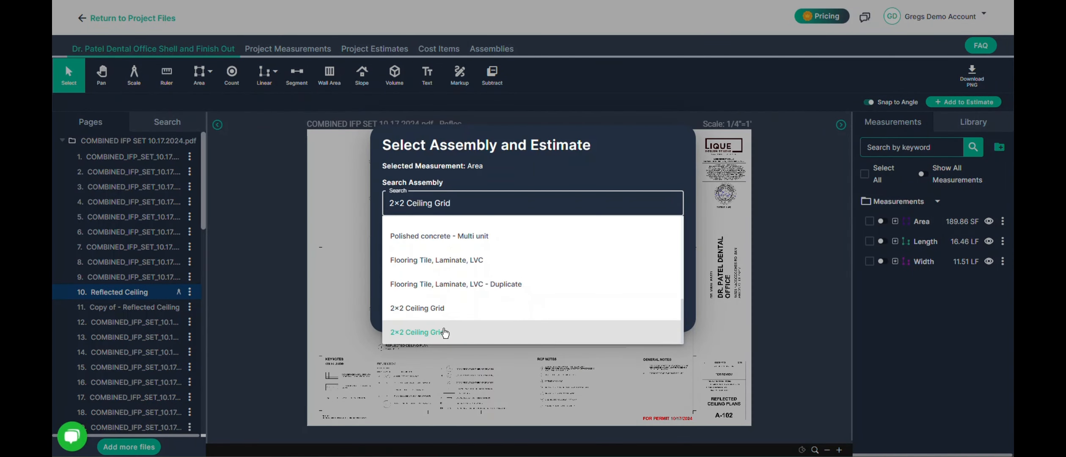
{"action": "left_click", "coordinate": [442, 332]}
{"action": "left_click", "coordinate": [514, 242]}
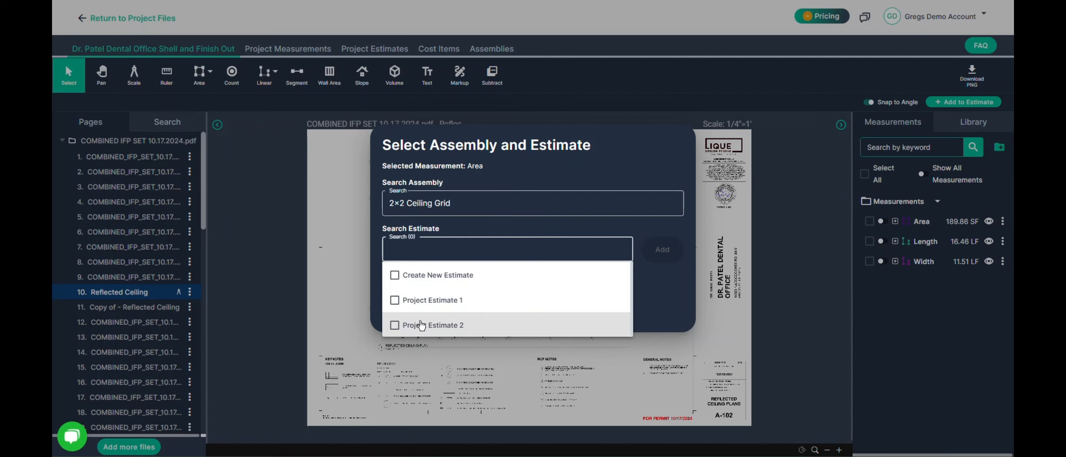
{"action": "left_click", "coordinate": [396, 325]}
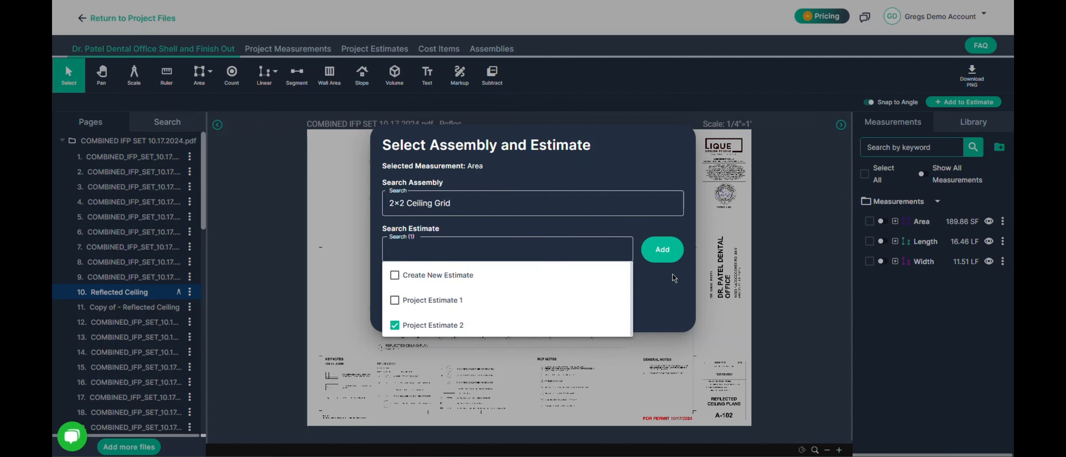
{"action": "left_click", "coordinate": [662, 249]}
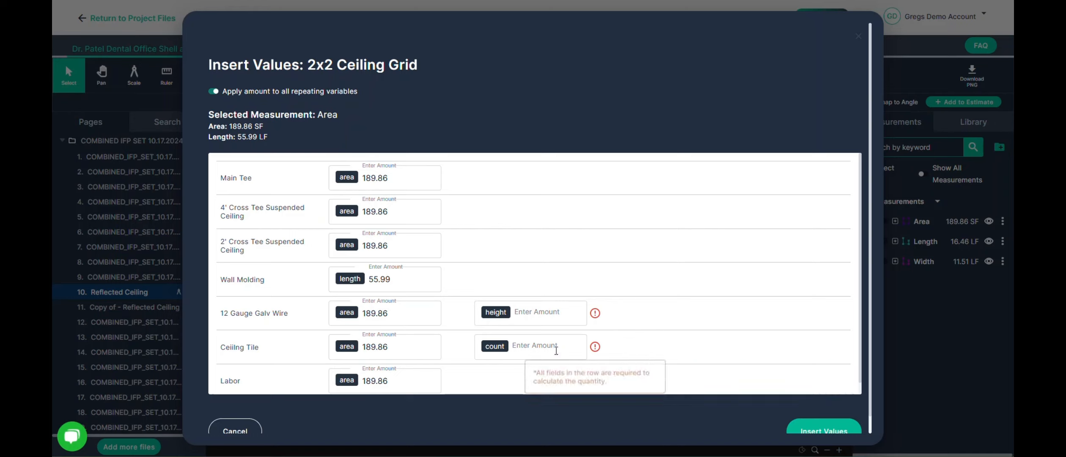
Step: Insert area 190 for all items including Labor, Wall Molding length 60, 12 Gauge Galv Wire height 4 and ceiling tile count 10
{"action": "left_click_drag", "start_coordinate": [400, 177], "coordinate": [351, 180]}
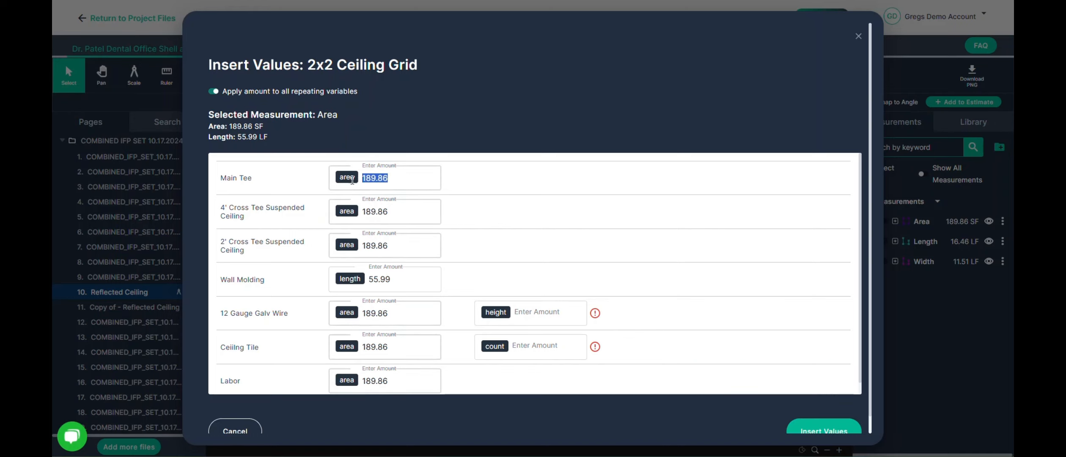
{"action": "type", "text": "190"}
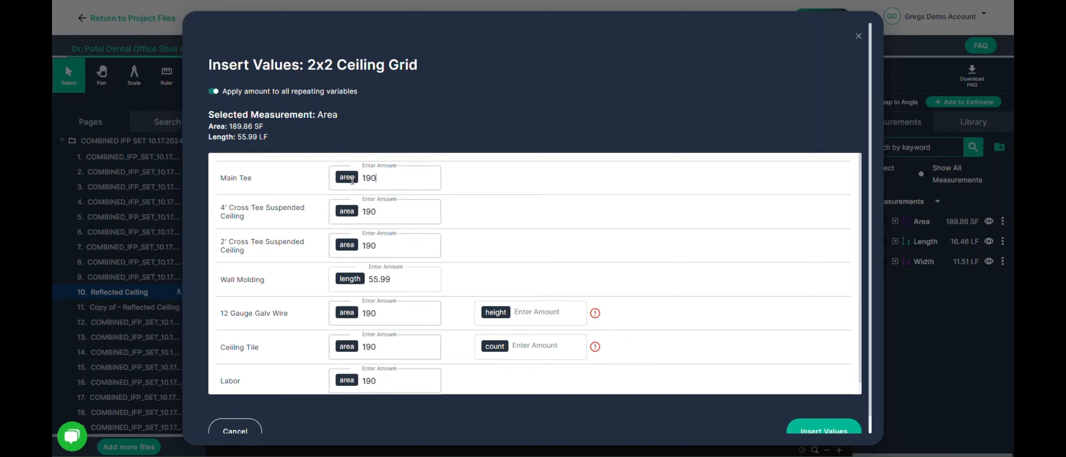
{"action": "left_click_drag", "start_coordinate": [391, 281], "coordinate": [350, 274]}
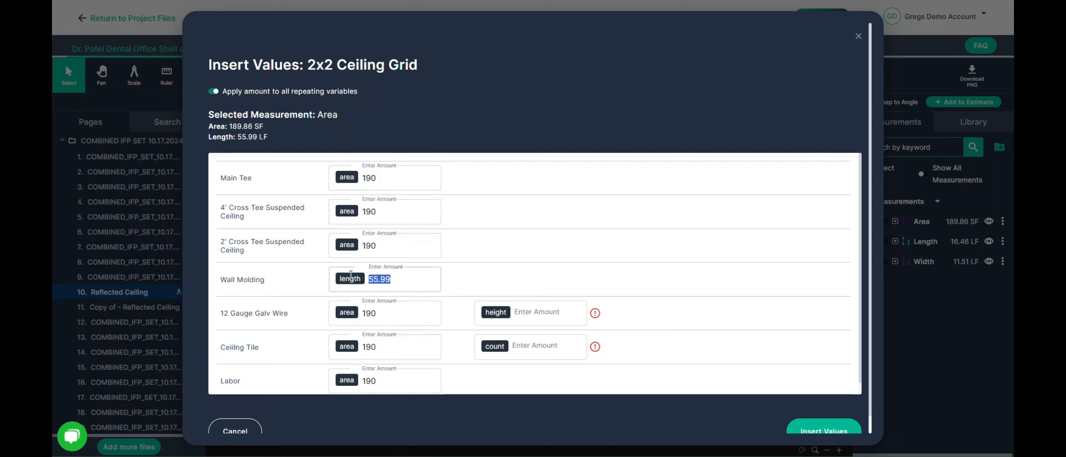
{"action": "type", "text": "60"}
{"action": "left_click", "coordinate": [560, 309]}
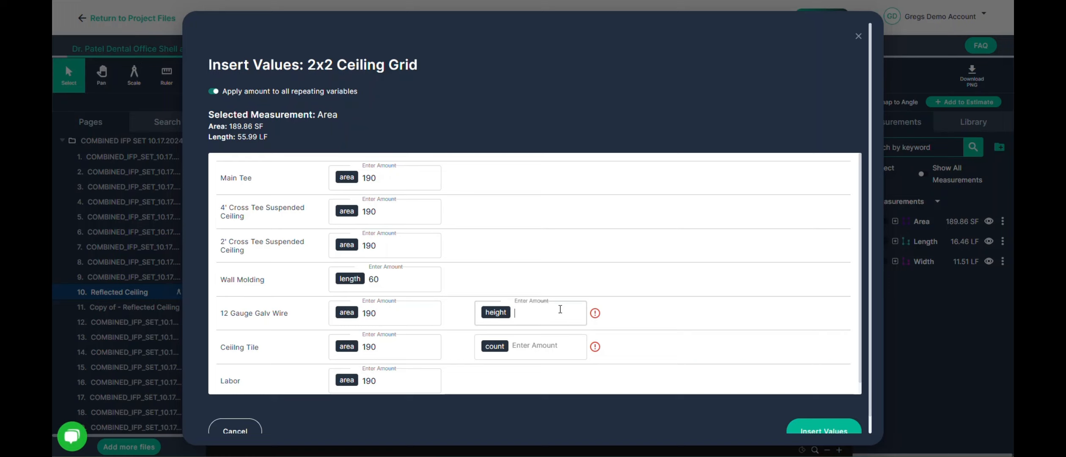
{"action": "type", "text": "4"}
{"action": "left_click", "coordinate": [550, 347]}
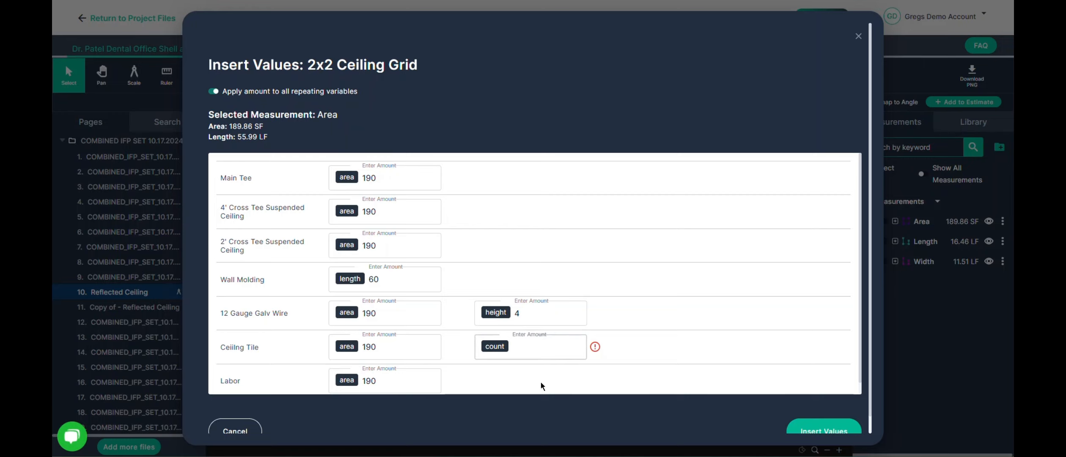
{"action": "type", "text": "10"}
{"action": "left_click", "coordinate": [816, 429]}
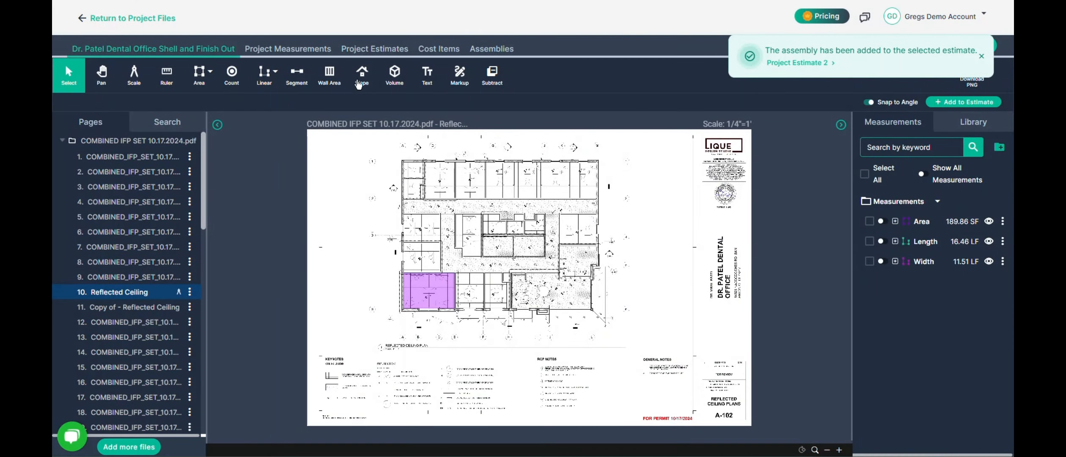
Step: Open Project Estimate 2 and expand its Area assembly to review the item quantities, unit costs and totals
{"action": "left_click", "coordinate": [372, 53]}
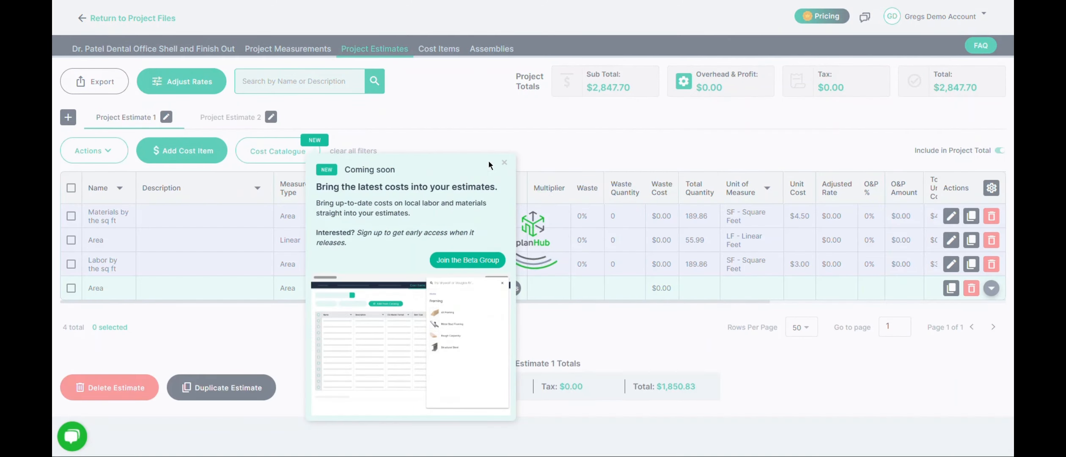
{"action": "left_click", "coordinate": [505, 162]}
{"action": "left_click", "coordinate": [242, 120]}
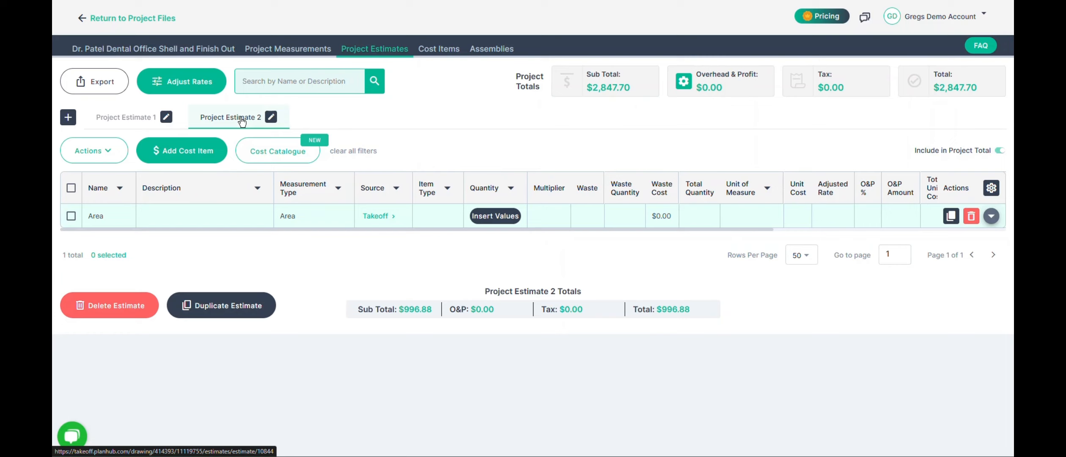
{"action": "left_click", "coordinate": [991, 216]}
{"action": "scroll", "coordinate": [501, 313], "scroll_direction": "down", "scroll_amount": 1}
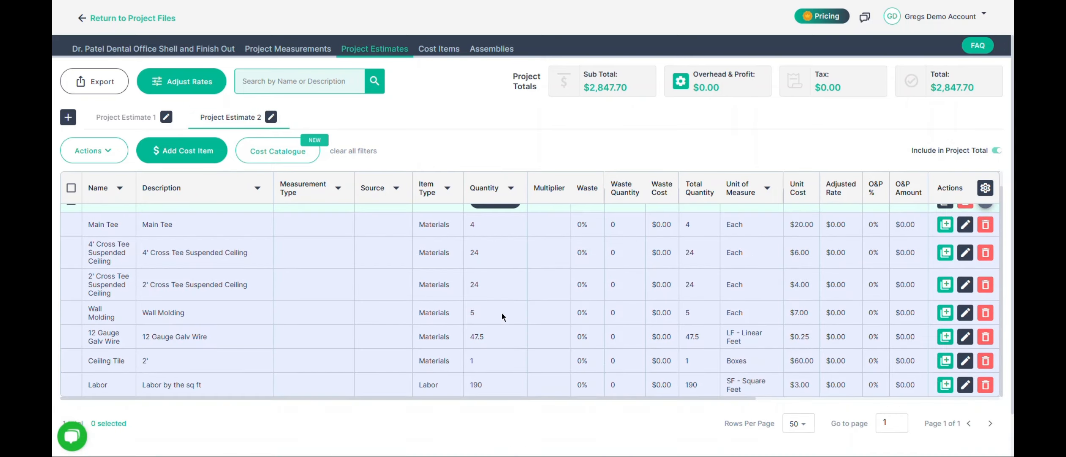
{"action": "scroll", "coordinate": [502, 313], "scroll_direction": "up", "scroll_amount": 1}
{"action": "scroll", "coordinate": [502, 313], "scroll_direction": "down", "scroll_amount": 1}
{"action": "left_click_drag", "start_coordinate": [628, 398], "coordinate": [910, 394]}
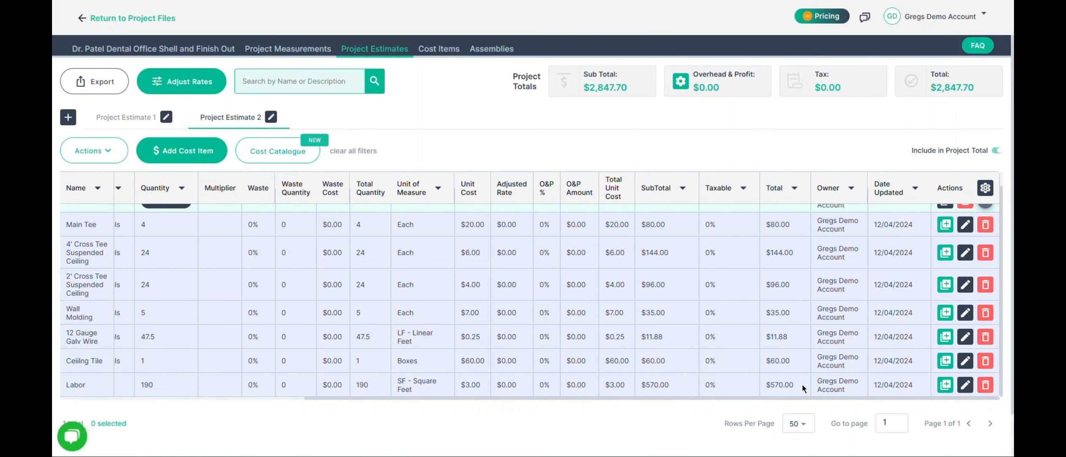
{"action": "left_click_drag", "start_coordinate": [802, 384], "coordinate": [767, 391]}
{"action": "scroll", "coordinate": [802, 386], "scroll_direction": "up", "scroll_amount": 1}
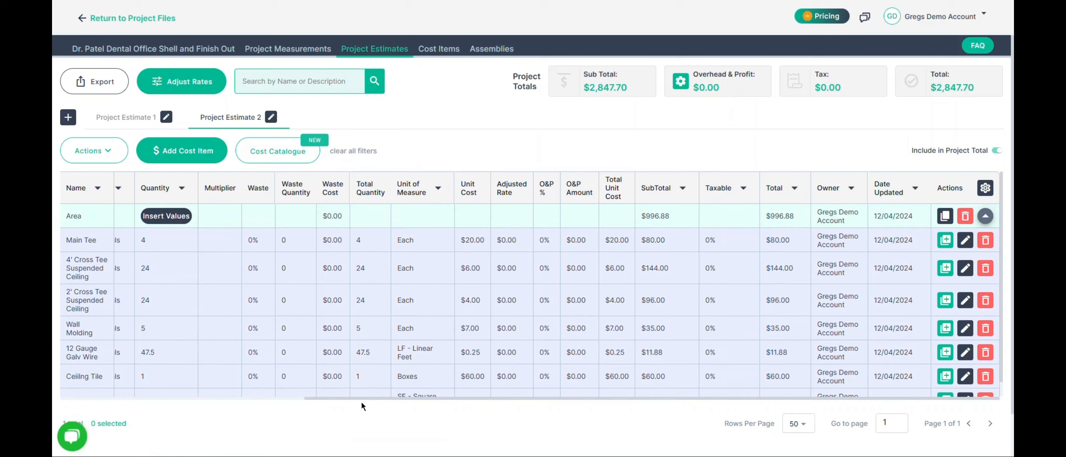
{"action": "left_click_drag", "start_coordinate": [367, 397], "coordinate": [94, 397]}
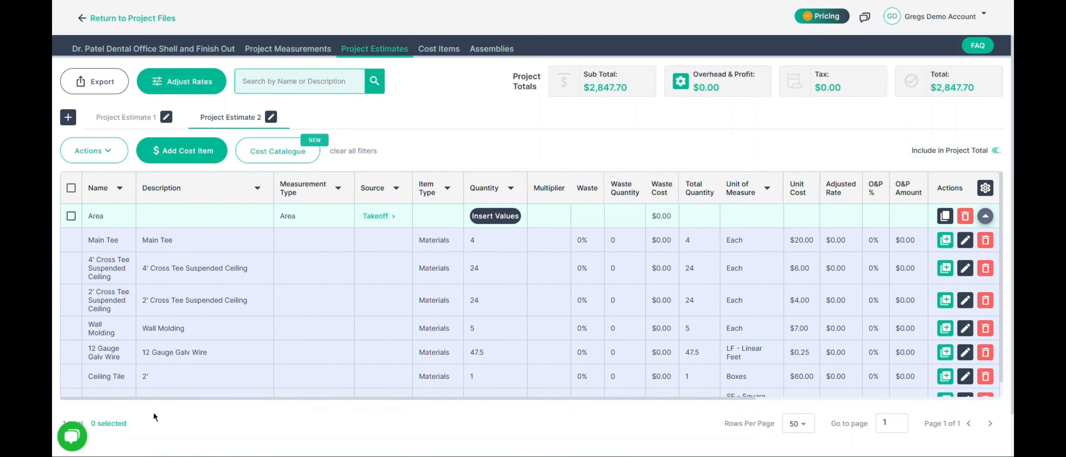
Step: Add a cost item named Lift to Project Estimate 2 with item type Equipment and quantity 8
{"action": "left_click", "coordinate": [188, 157]}
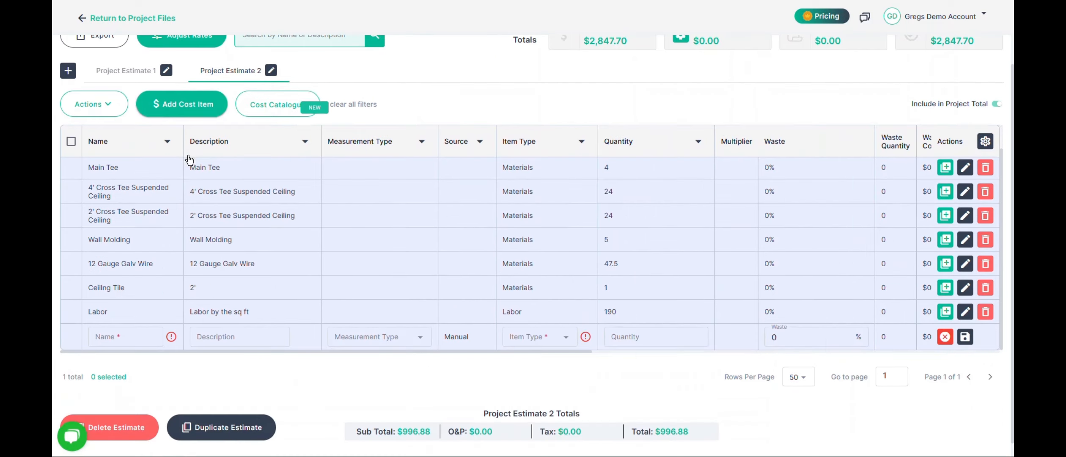
{"action": "left_click", "coordinate": [122, 340]}
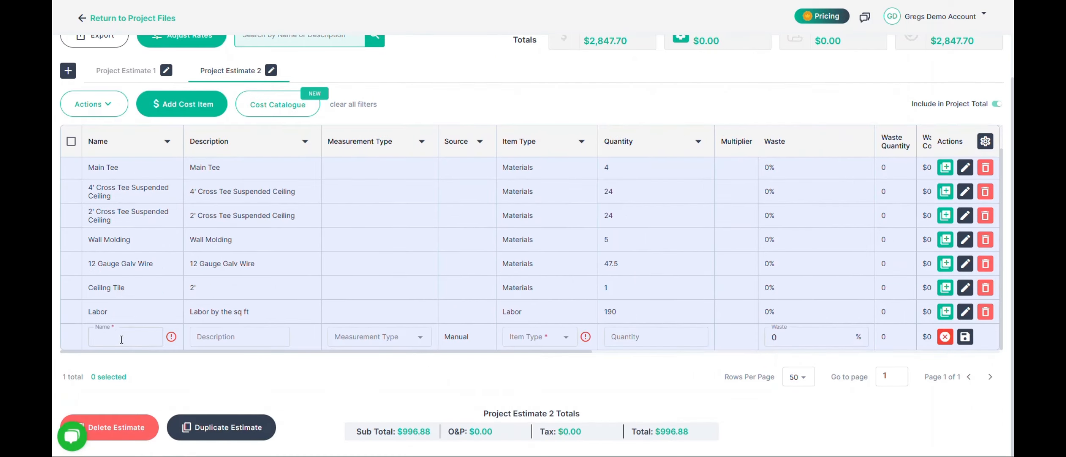
{"action": "type", "text": "Lift"}
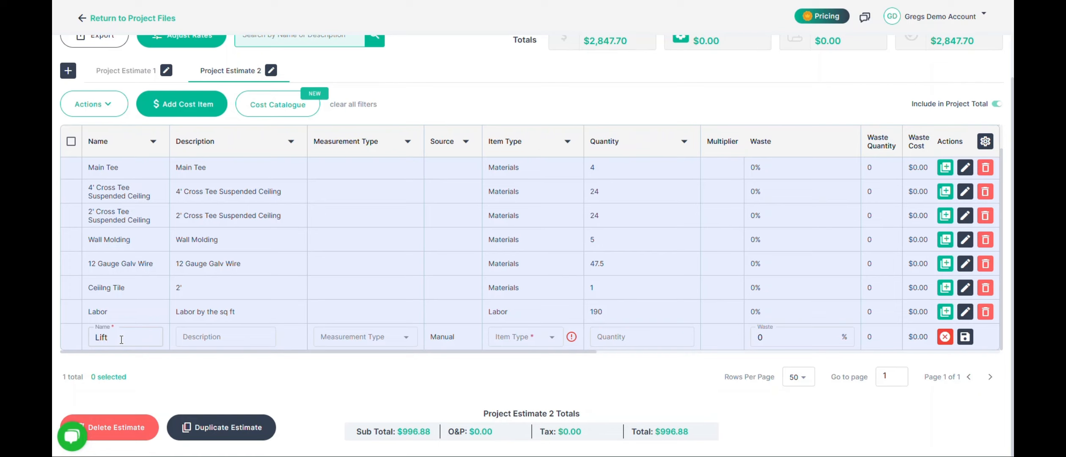
{"action": "left_click_drag", "start_coordinate": [344, 352], "coordinate": [359, 352]}
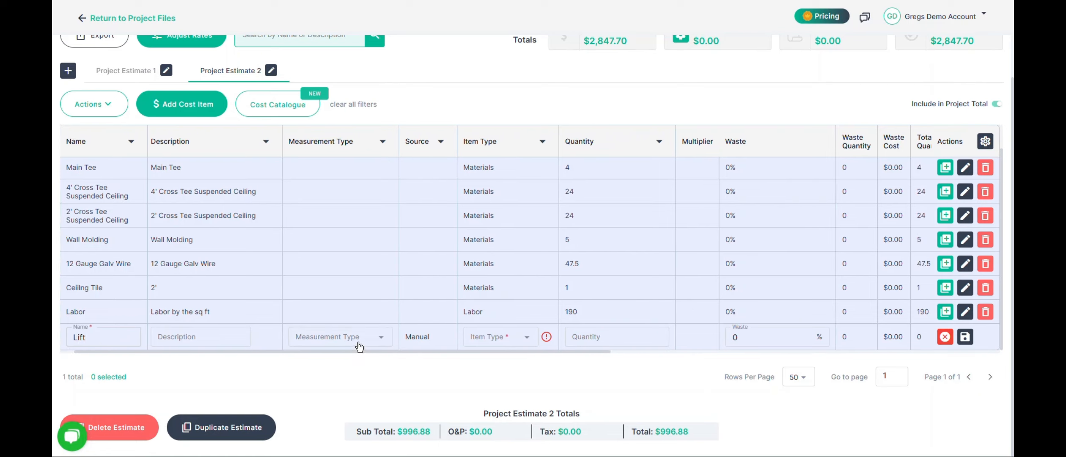
{"action": "left_click", "coordinate": [490, 341]}
{"action": "left_click", "coordinate": [487, 246]}
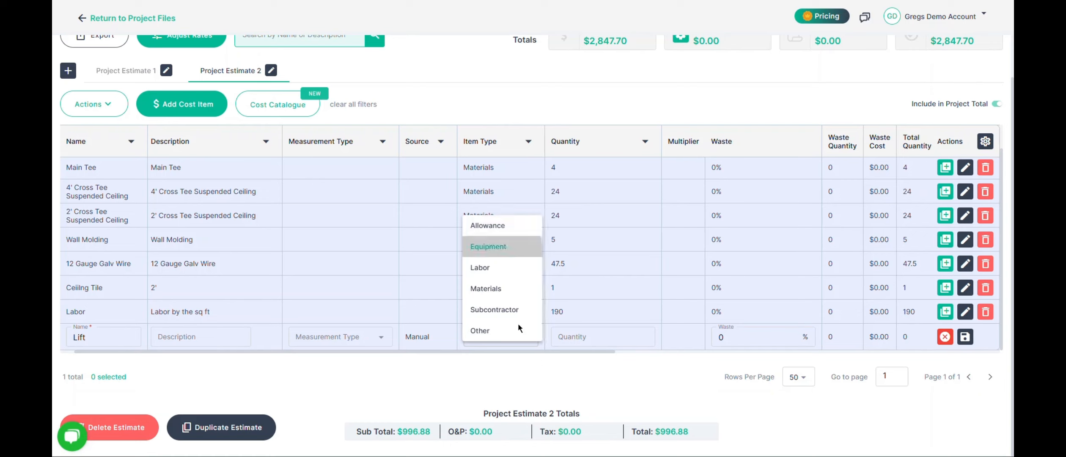
{"action": "left_click_drag", "start_coordinate": [558, 353], "coordinate": [633, 354]}
{"action": "left_click", "coordinate": [430, 337]}
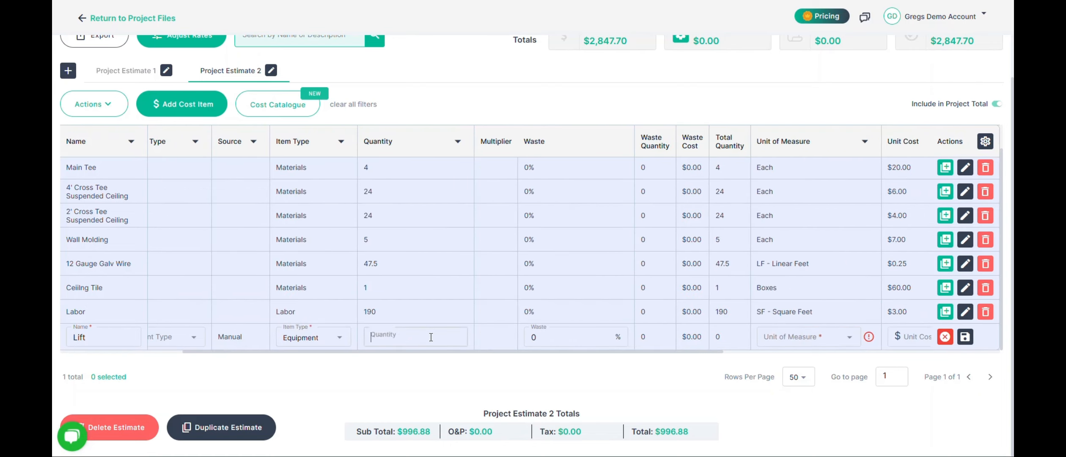
{"action": "type", "text": "8"}
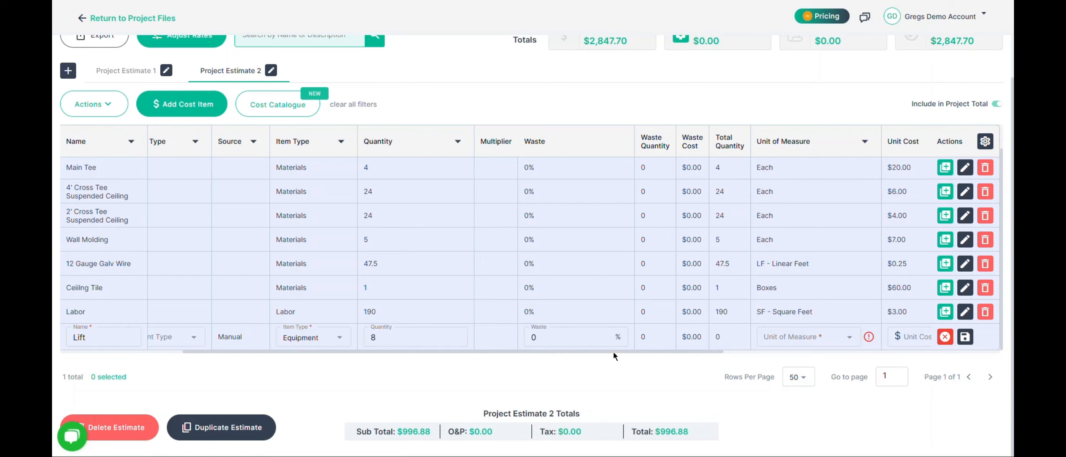
Step: Give the Lift item the unit of measure Hours and a unit cost of $100, and save it
{"action": "left_click_drag", "start_coordinate": [613, 351], "coordinate": [762, 351]}
{"action": "left_click", "coordinate": [573, 335]}
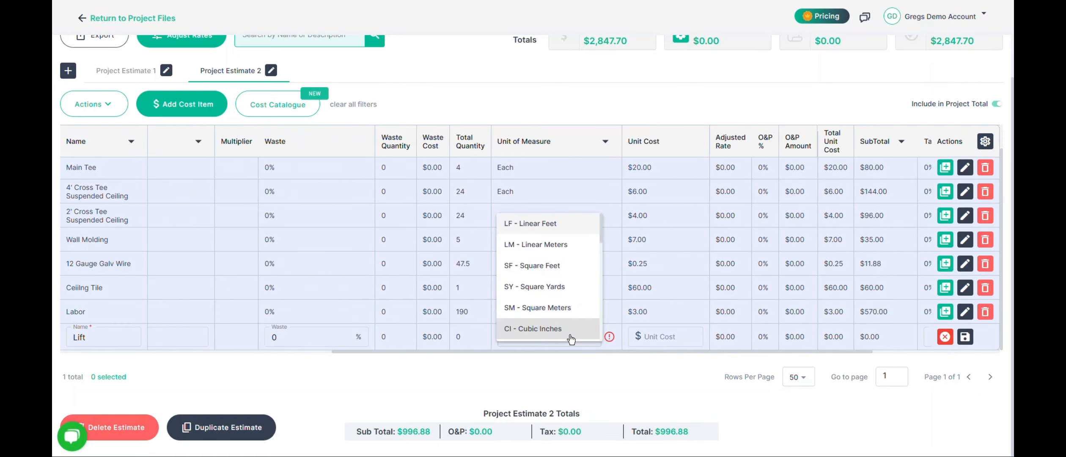
{"action": "scroll", "coordinate": [571, 334], "scroll_direction": "down", "scroll_amount": 3}
{"action": "left_click", "coordinate": [567, 332]}
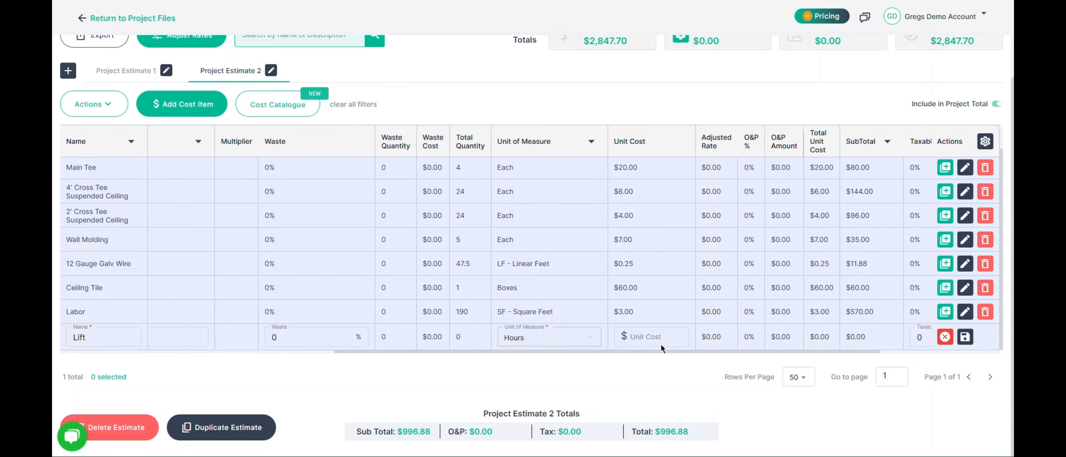
{"action": "left_click", "coordinate": [660, 337]}
{"action": "type", "text": "100"}
{"action": "left_click", "coordinate": [964, 336]}
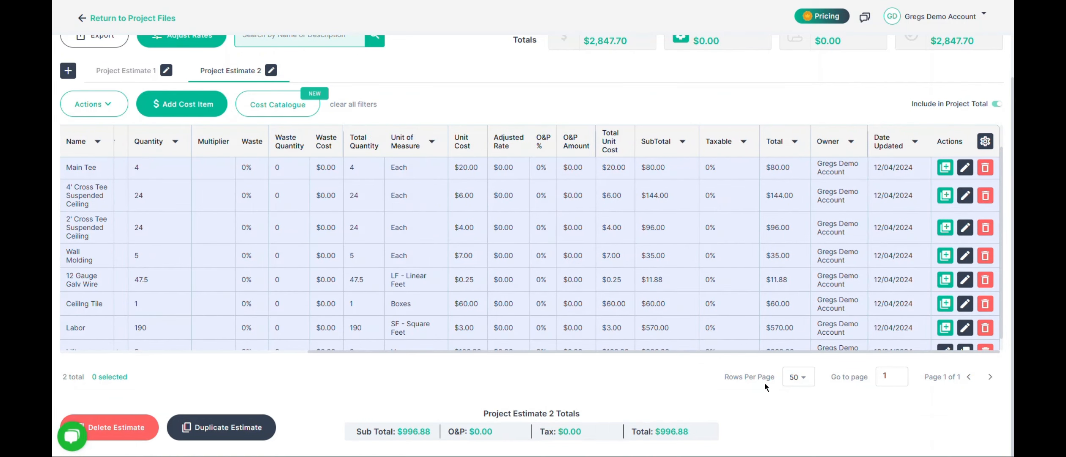
{"action": "scroll", "coordinate": [800, 265], "scroll_direction": "down", "scroll_amount": 1}
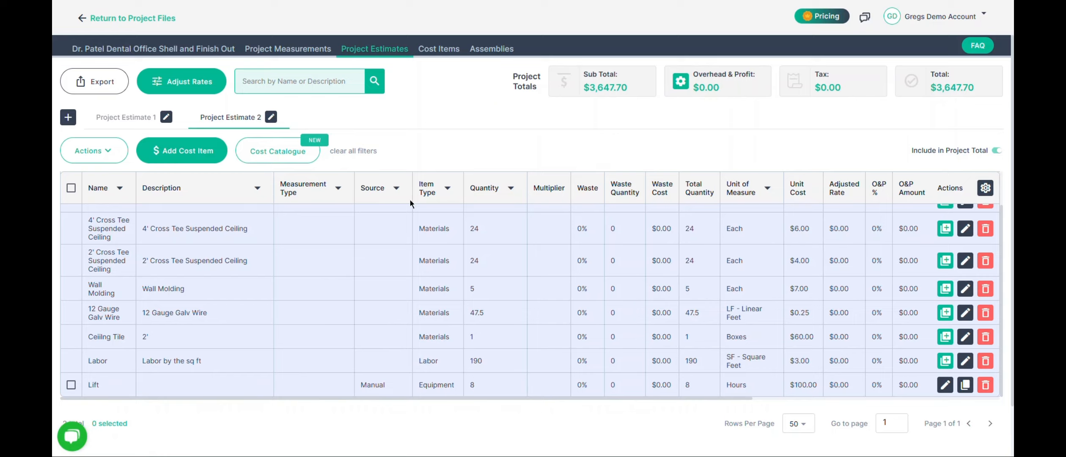
Step: Set up a rate adjustment that covers Project Estimate 2 and the Labor item type
{"action": "left_click", "coordinate": [203, 91]}
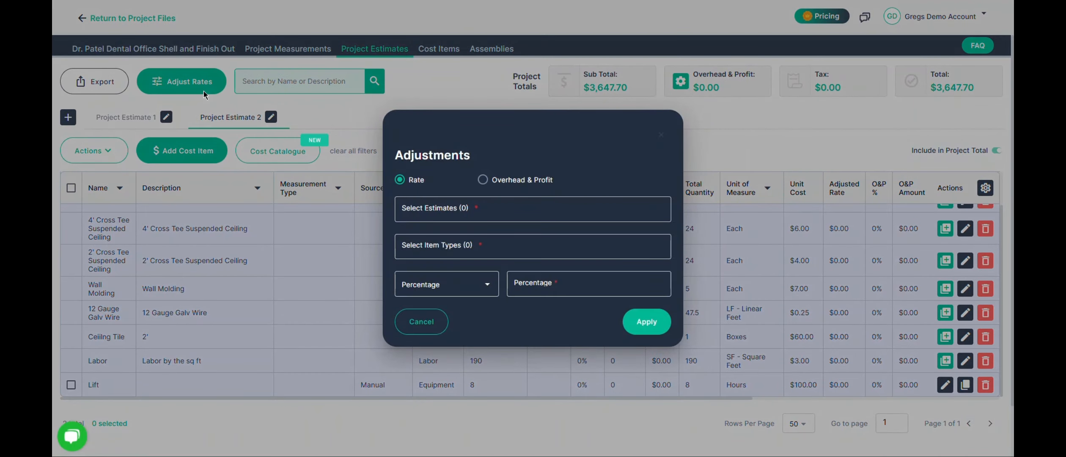
{"action": "left_click", "coordinate": [499, 245]}
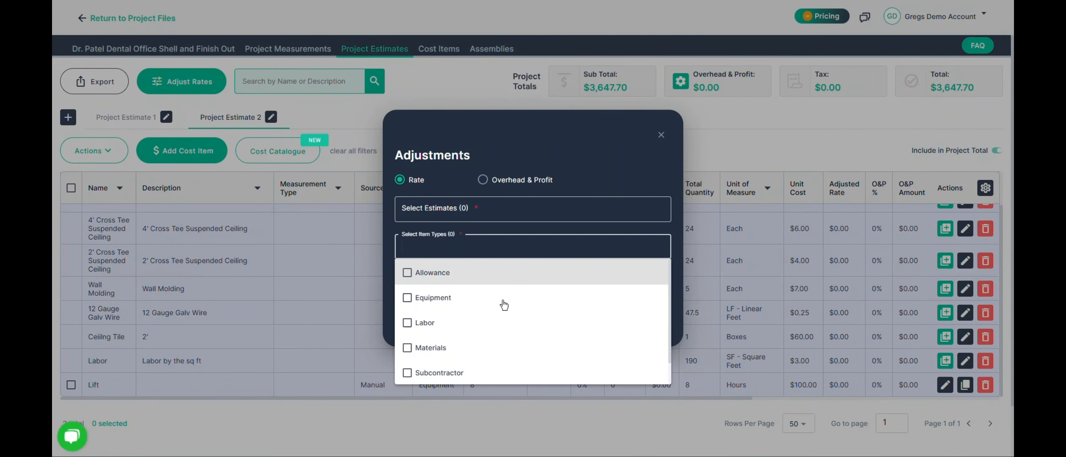
{"action": "left_click", "coordinate": [497, 217]}
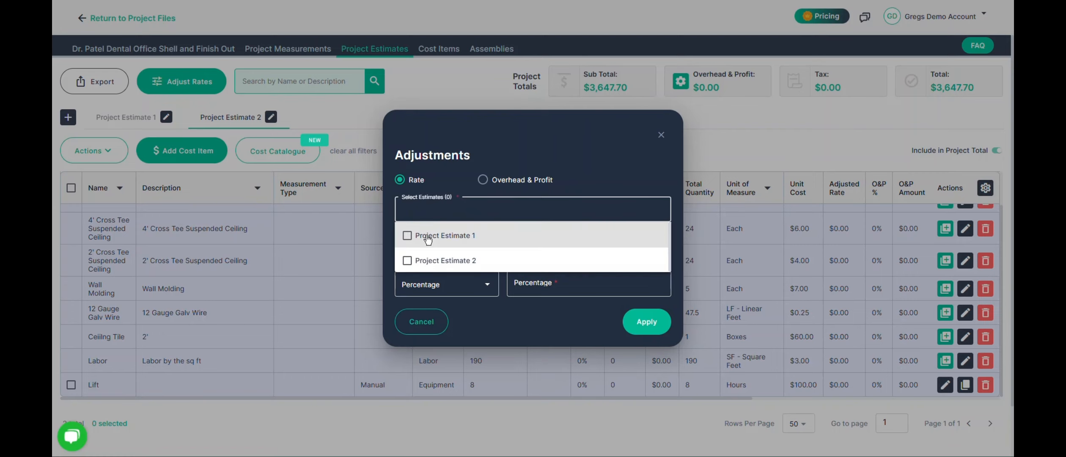
{"action": "left_click", "coordinate": [407, 261]}
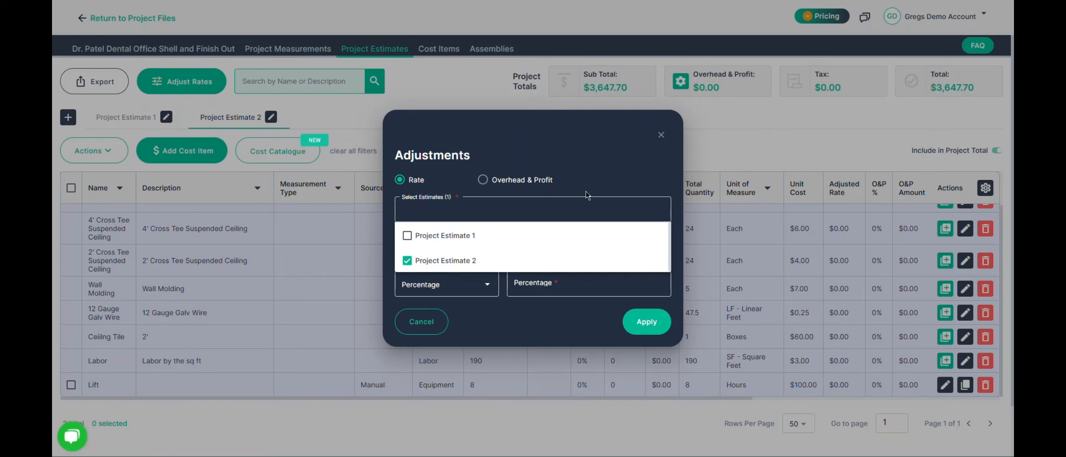
{"action": "left_click", "coordinate": [588, 198]}
{"action": "left_click", "coordinate": [491, 243]}
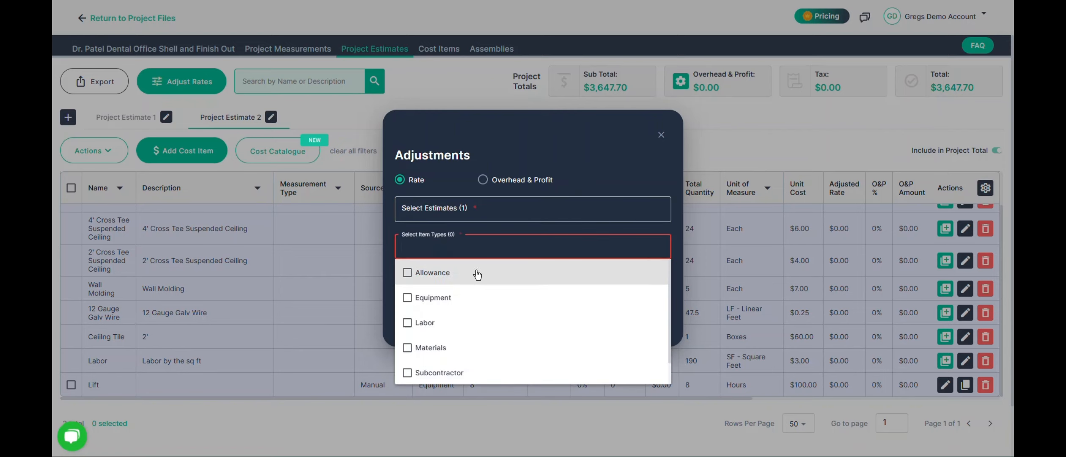
{"action": "left_click", "coordinate": [433, 320]}
{"action": "left_click", "coordinate": [603, 199]}
Step: Apply the adjustment as a Rate of $1 and expand the Area assembly to check the Labor item's adjusted rate and total
{"action": "left_click", "coordinate": [487, 291]}
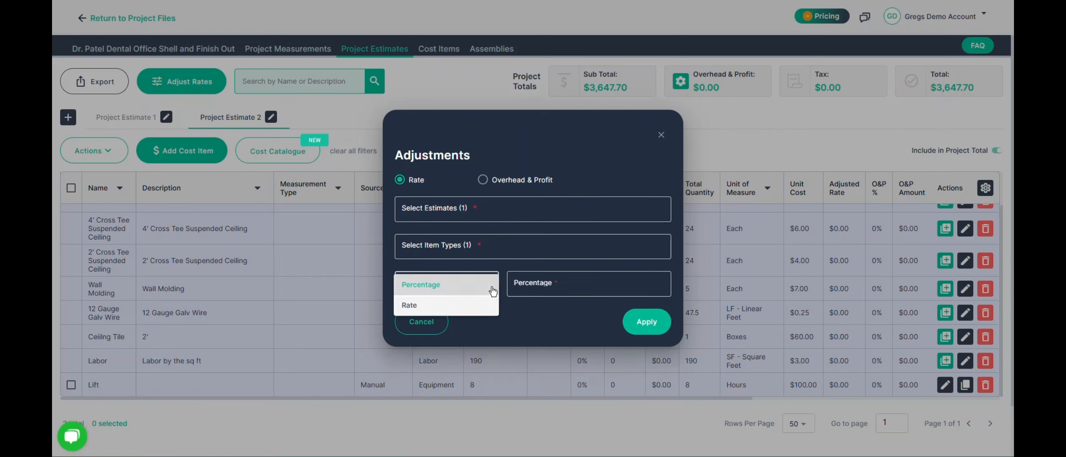
{"action": "left_click", "coordinate": [456, 302]}
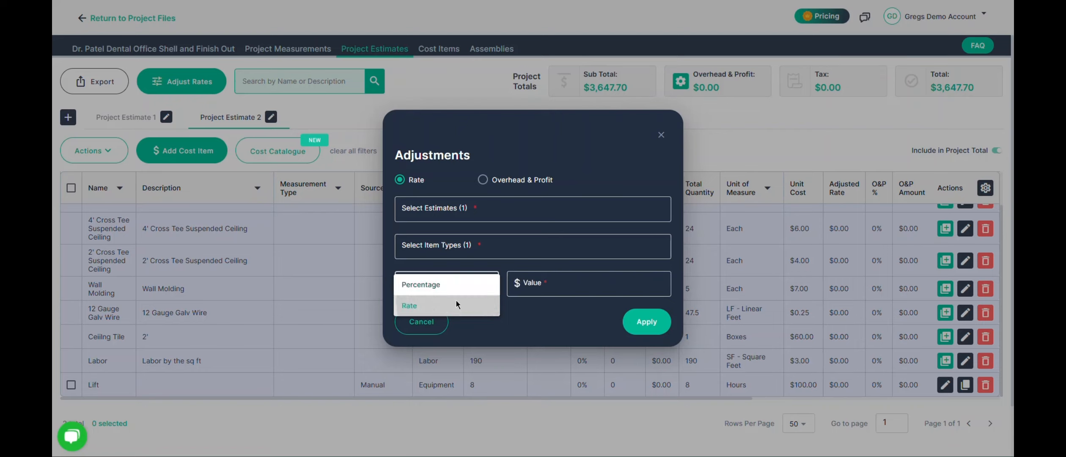
{"action": "left_click", "coordinate": [543, 279]}
{"action": "type", "text": "1"}
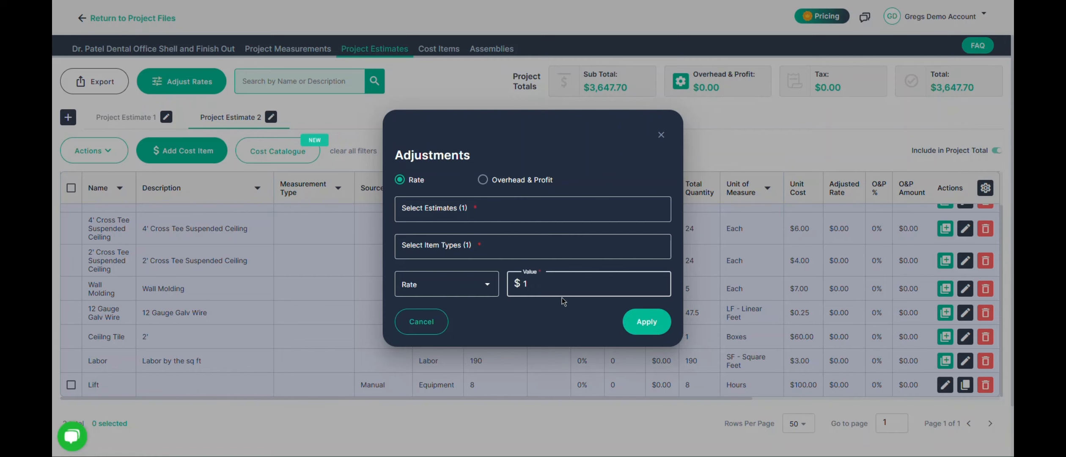
{"action": "left_click", "coordinate": [636, 326]}
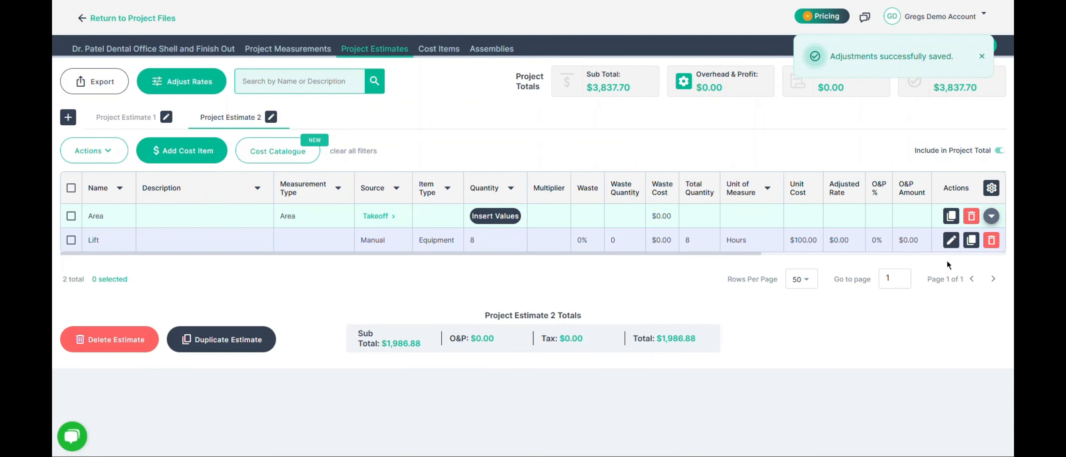
{"action": "left_click", "coordinate": [990, 216]}
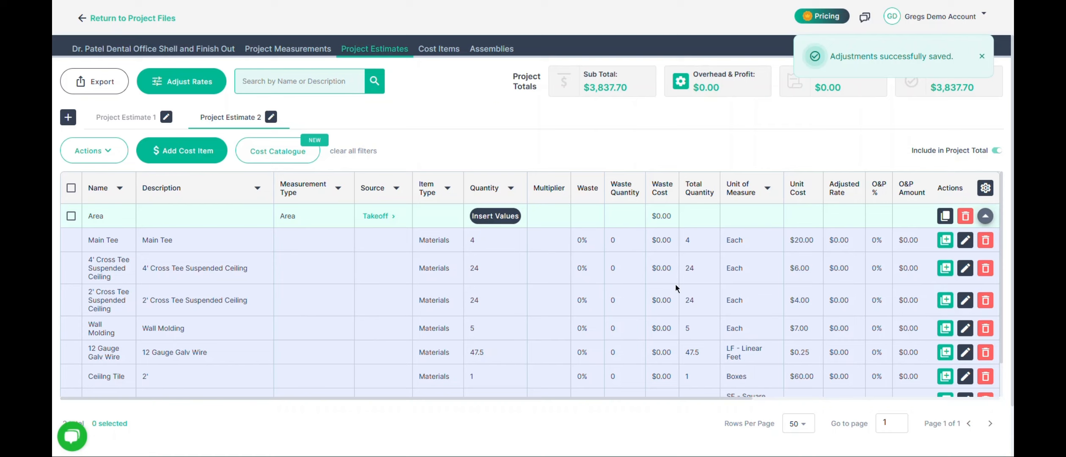
{"action": "scroll", "coordinate": [675, 285], "scroll_direction": "down", "scroll_amount": 2}
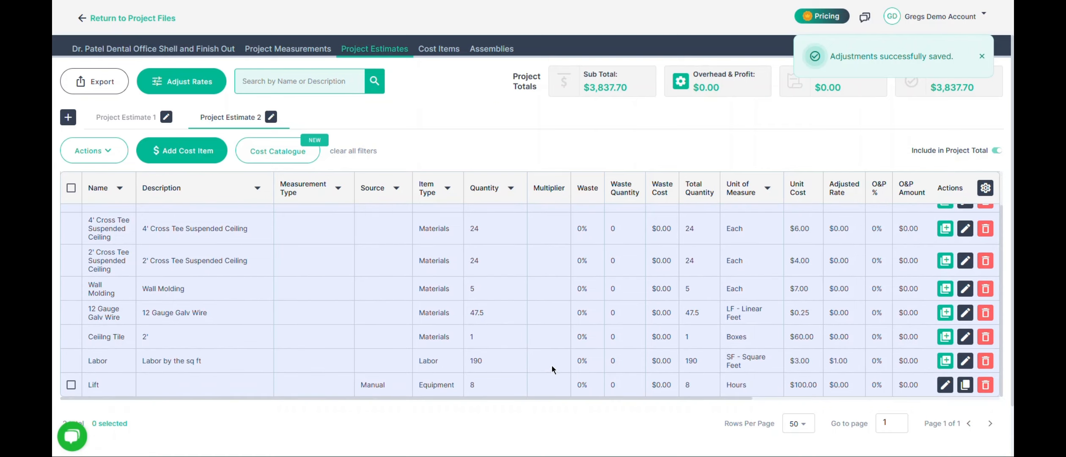
{"action": "left_click_drag", "start_coordinate": [745, 396], "coordinate": [992, 395]}
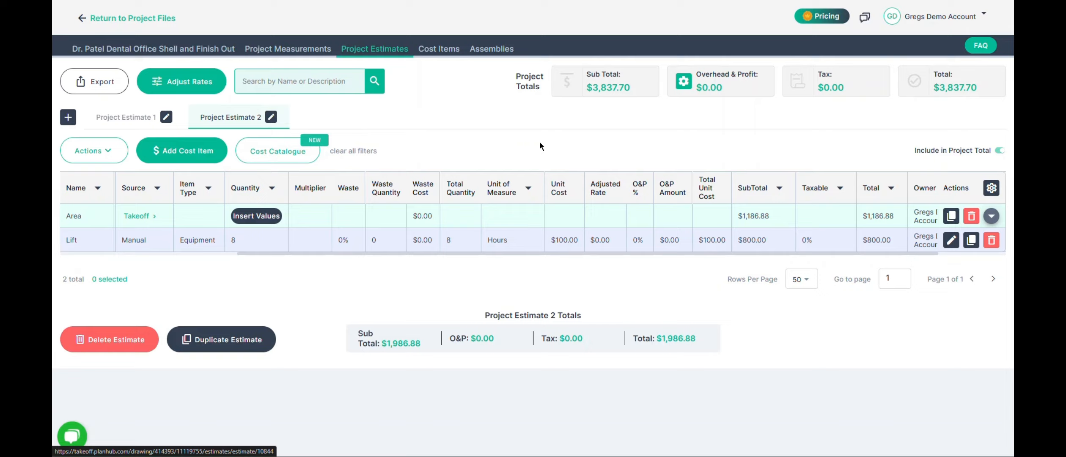
Step: Apply 15 percent overhead and profit to the project and expand the Area assembly to review its items
{"action": "left_click", "coordinate": [684, 82]}
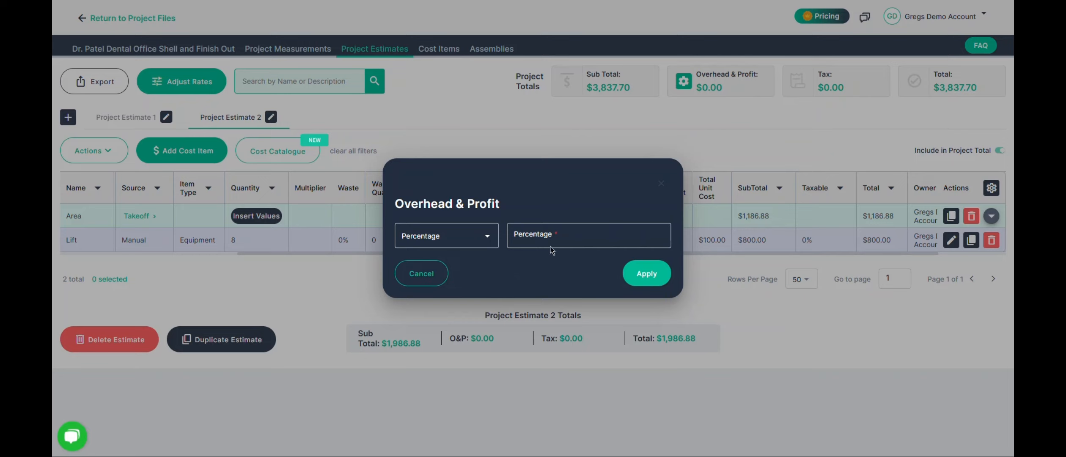
{"action": "left_click", "coordinate": [561, 235]}
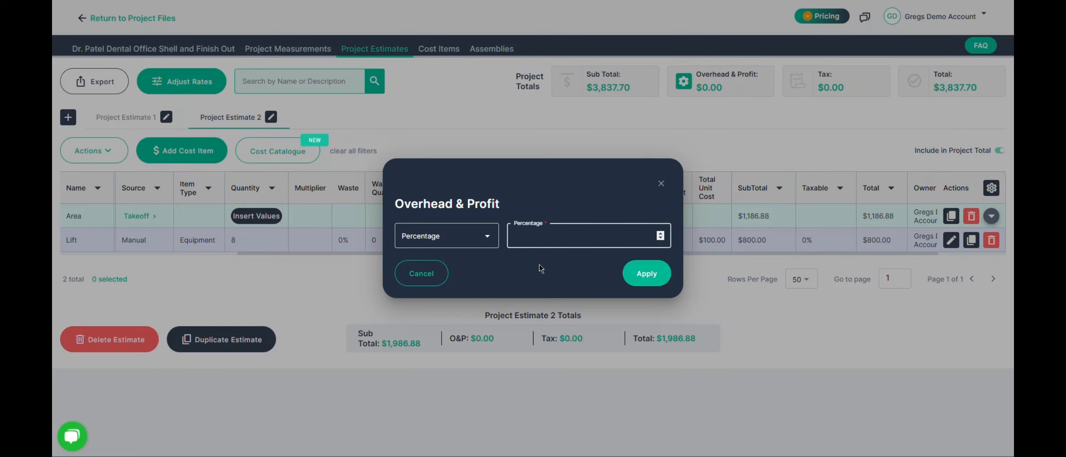
{"action": "type", "text": "15"}
{"action": "left_click", "coordinate": [647, 275]}
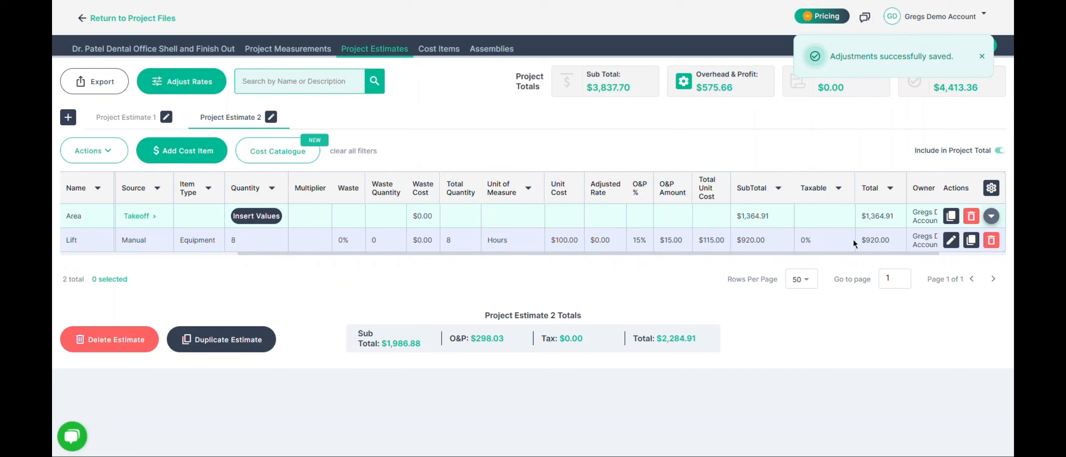
{"action": "left_click", "coordinate": [991, 216]}
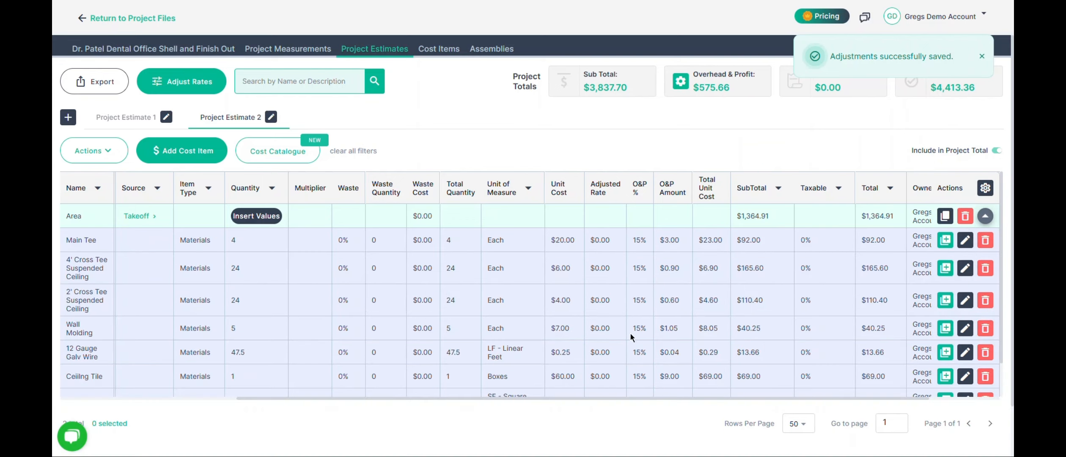
{"action": "scroll", "coordinate": [641, 342], "scroll_direction": "down", "scroll_amount": 1}
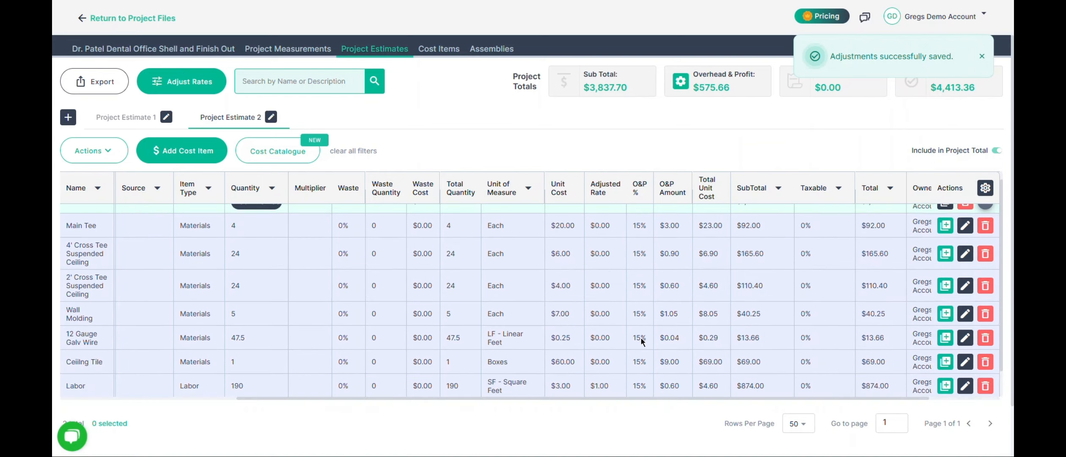
{"action": "scroll", "coordinate": [641, 341], "scroll_direction": "down", "scroll_amount": 1}
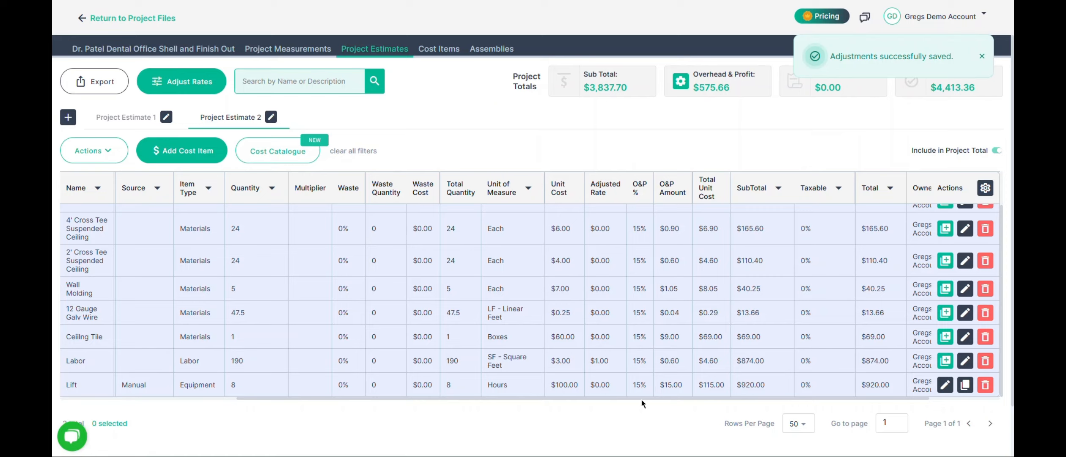
Step: Exclude Project Estimate 1 from the project total
{"action": "left_click_drag", "start_coordinate": [644, 397], "coordinate": [382, 410]}
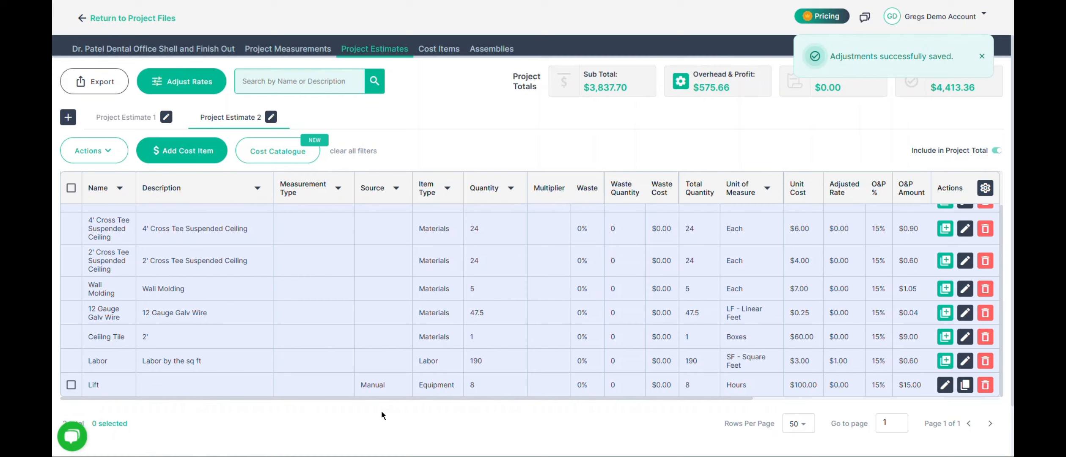
{"action": "left_click", "coordinate": [125, 117]}
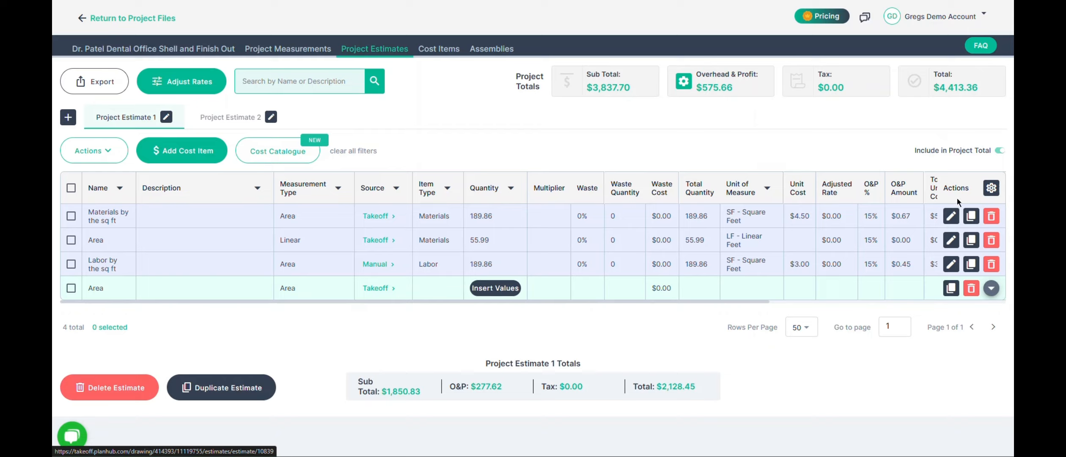
{"action": "left_click", "coordinate": [999, 153]}
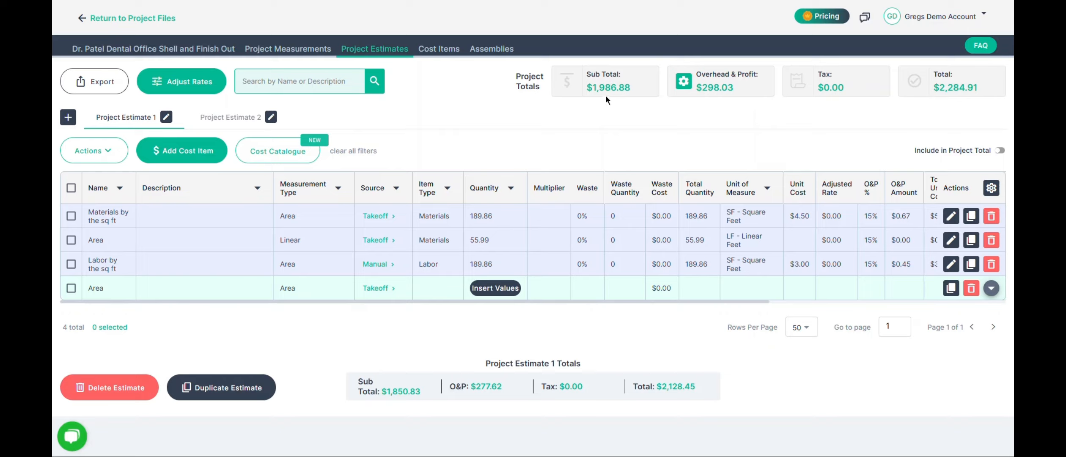
Step: Return to Project Estimate 2, export only that estimate without hidden columns, and download the file
{"action": "left_click", "coordinate": [231, 117]}
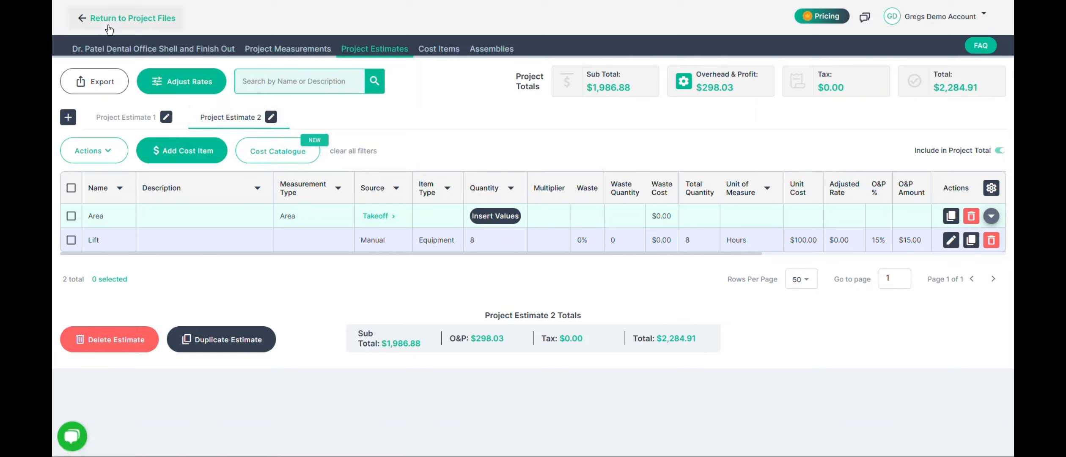
{"action": "left_click", "coordinate": [109, 85]}
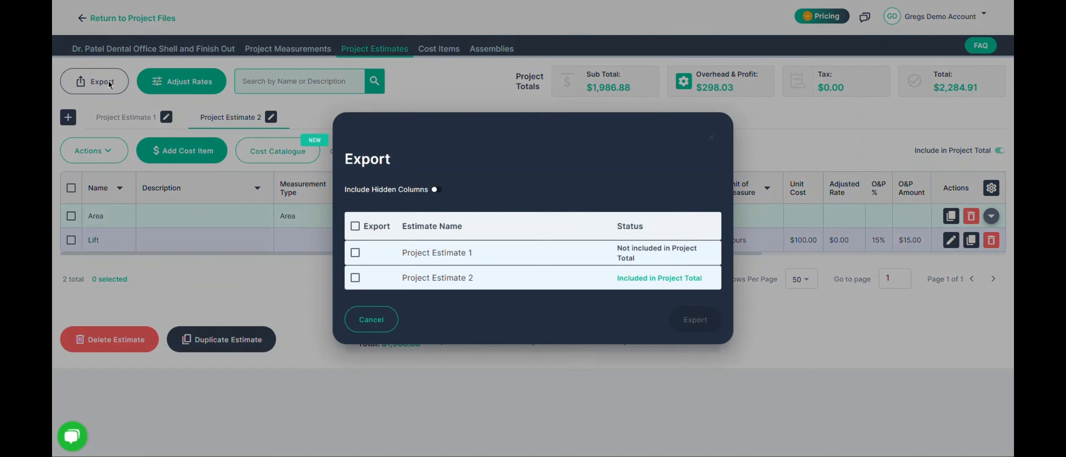
{"action": "left_click", "coordinate": [355, 278]}
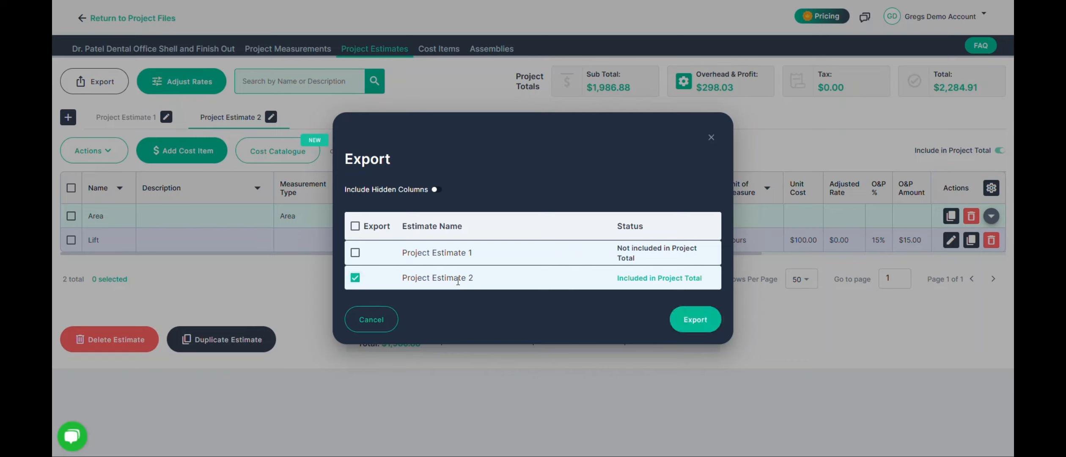
{"action": "left_click", "coordinate": [705, 320]}
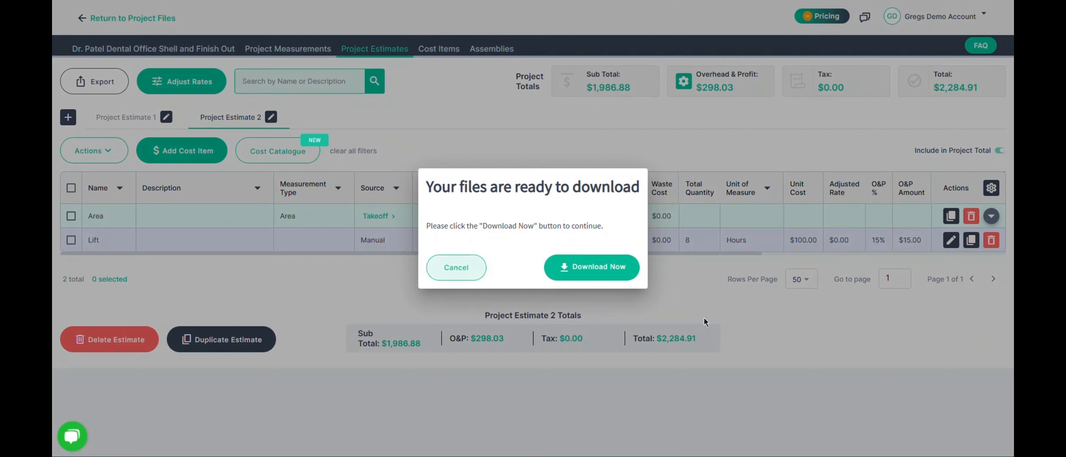
{"action": "left_click", "coordinate": [596, 266]}
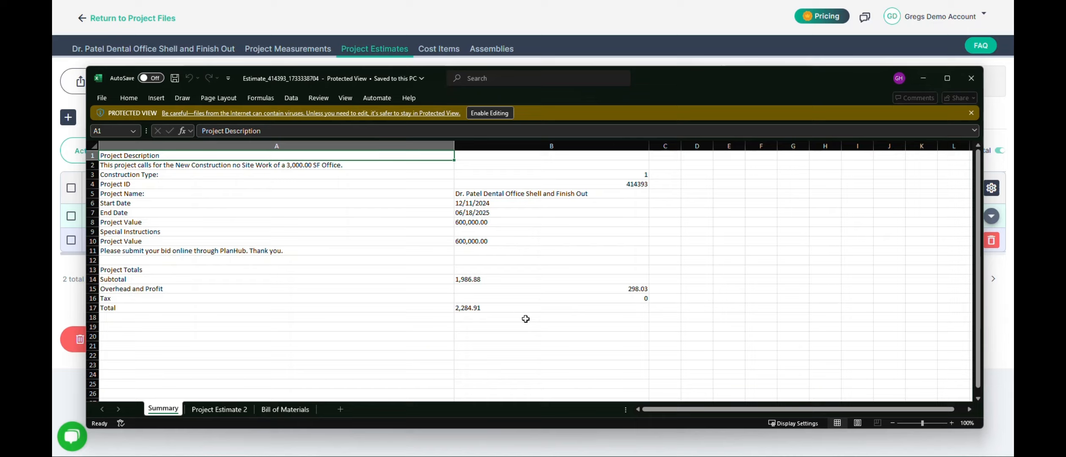
Step: Switch to the exported Excel workbook and review the Summary total, the Project Estimate 2 sheet and the Bill of Materials sheet
{"action": "left_click", "coordinate": [516, 309]}
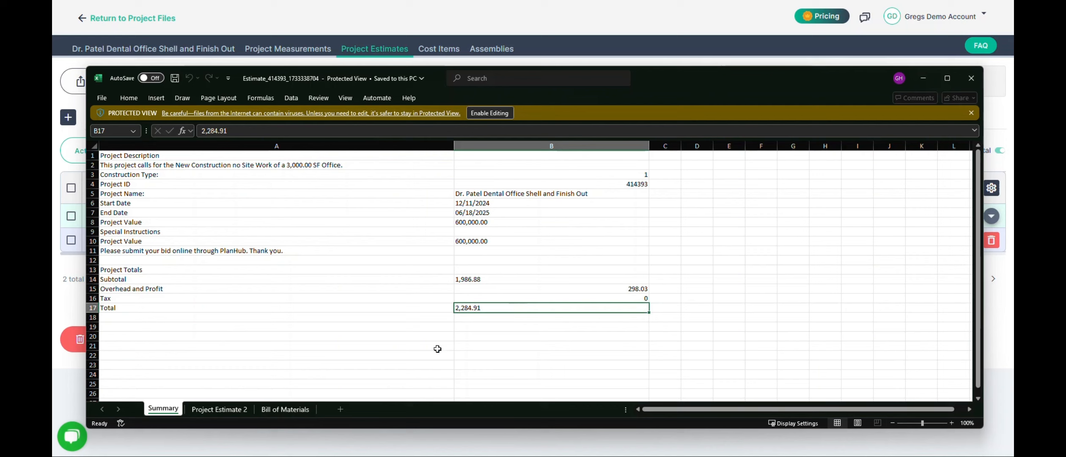
{"action": "left_click", "coordinate": [229, 411]}
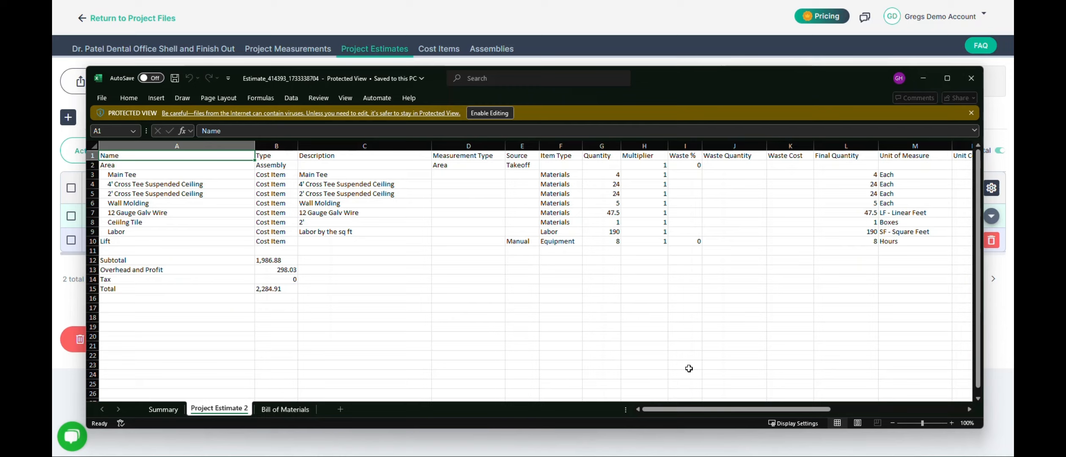
{"action": "left_click", "coordinate": [288, 411]}
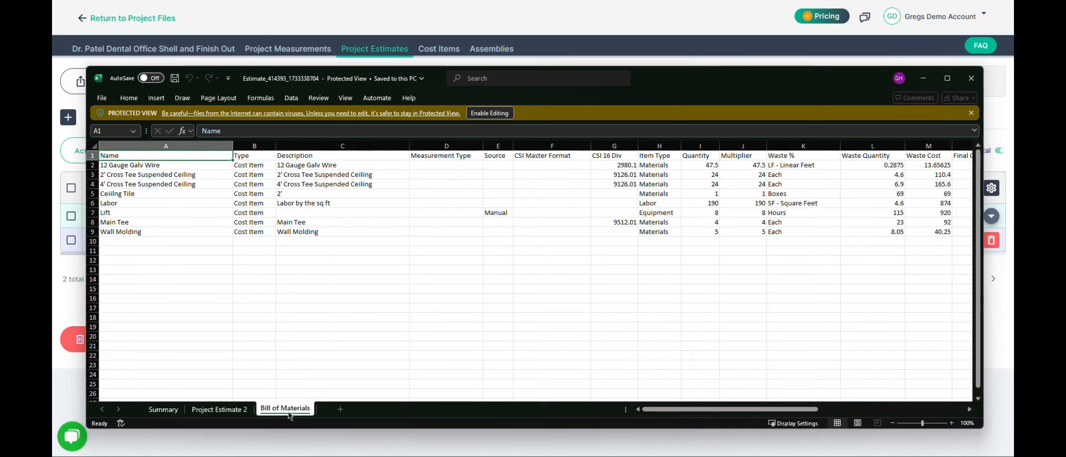